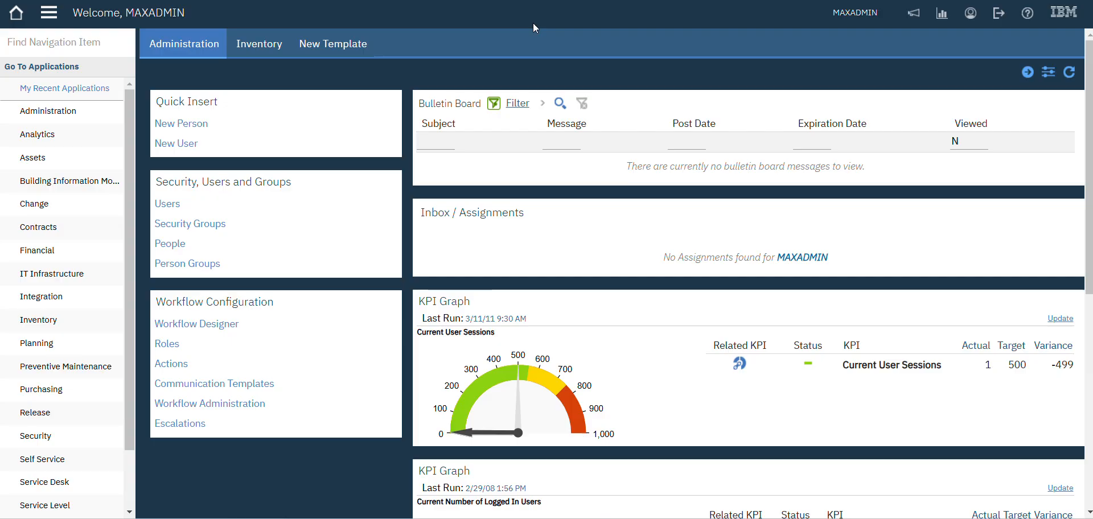
Step: Open the record of asset 13150, Top Breaker System, from the BEDFORD site's list in the Assets application
mouse_move(116, 88)
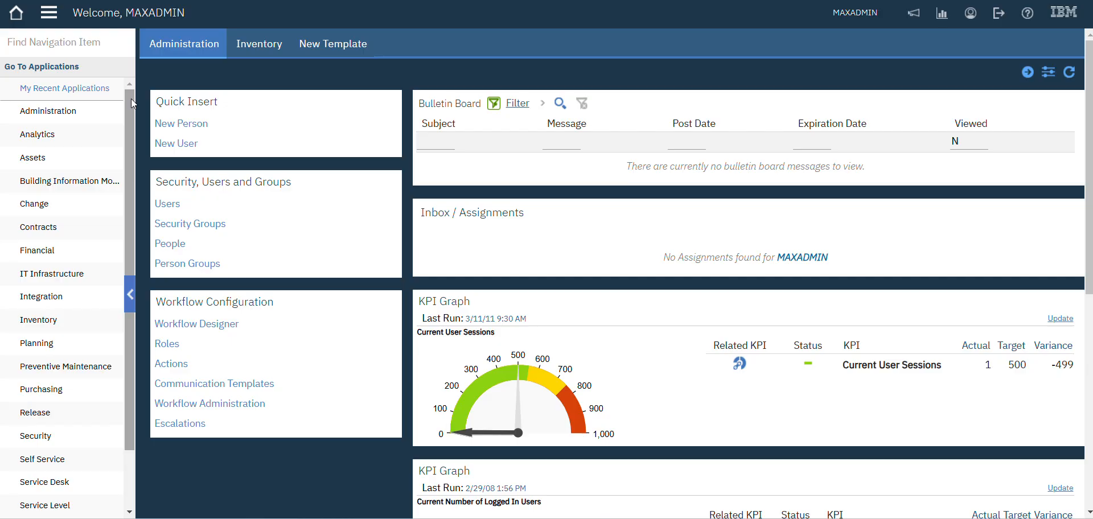
mouse_move(62, 169)
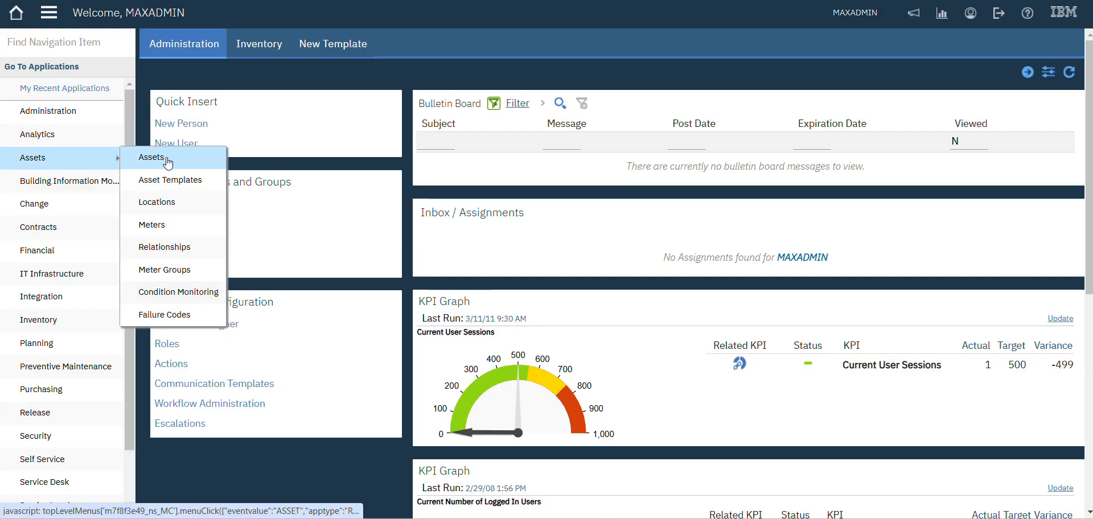
click(165, 157)
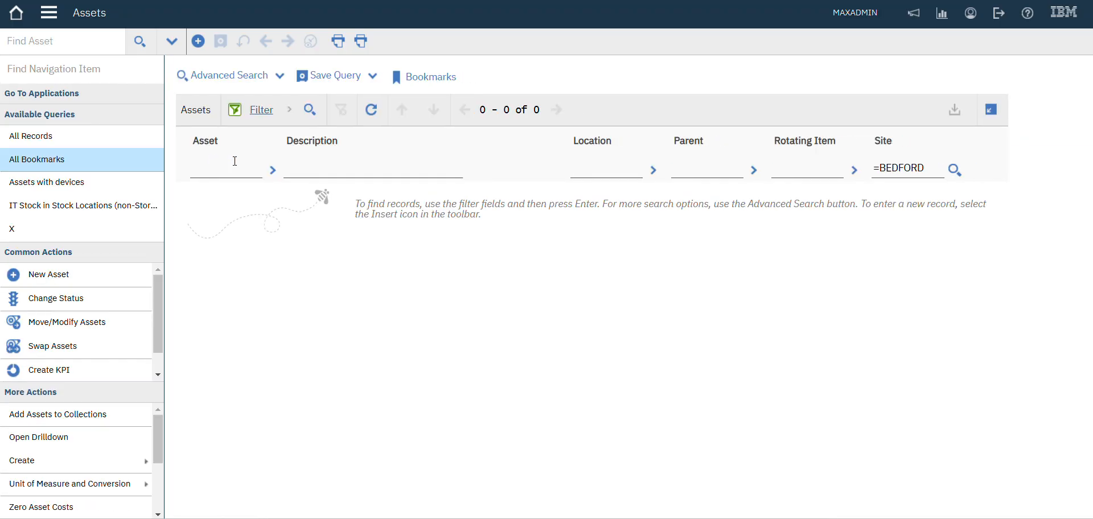
click(240, 169)
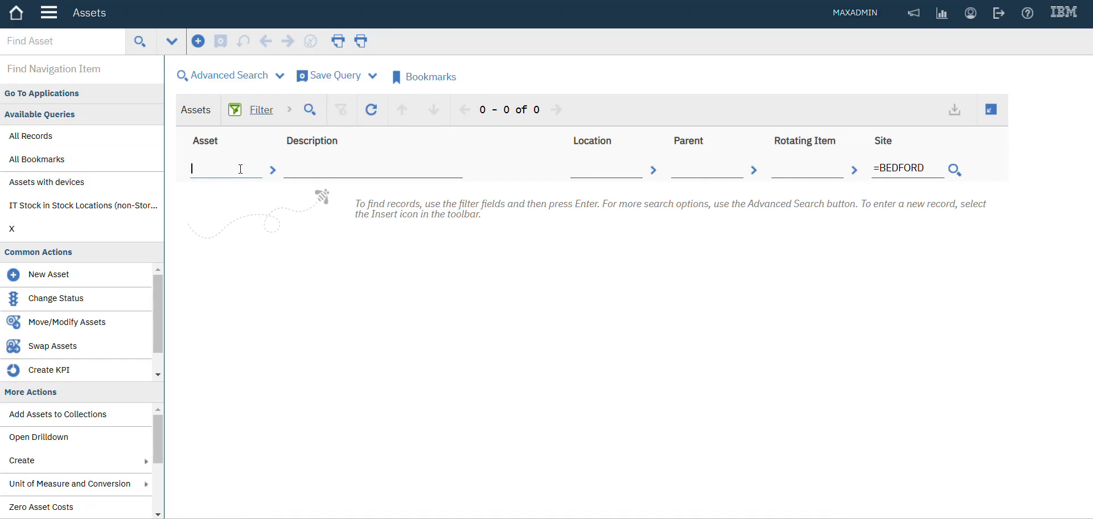
key(Return)
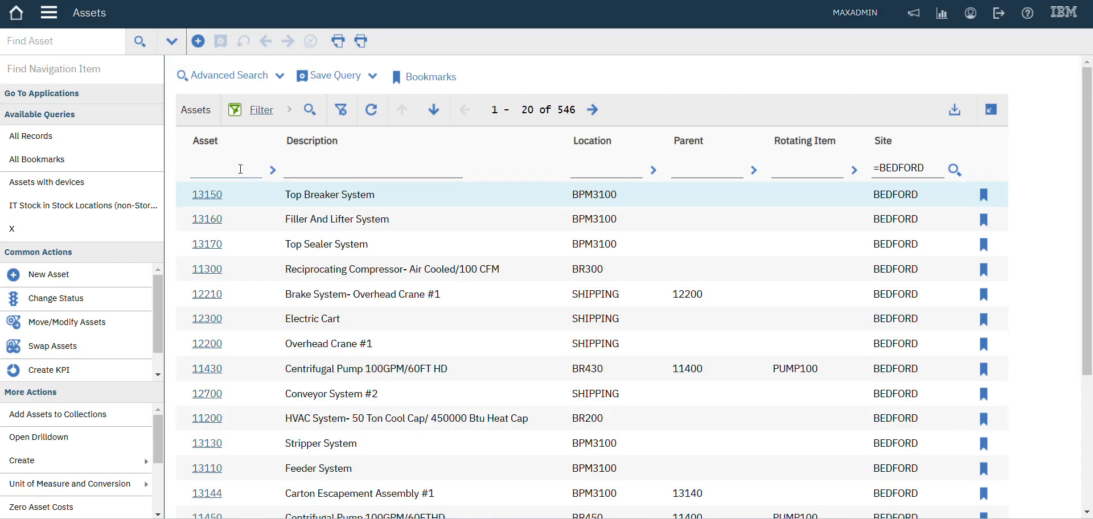
click(212, 195)
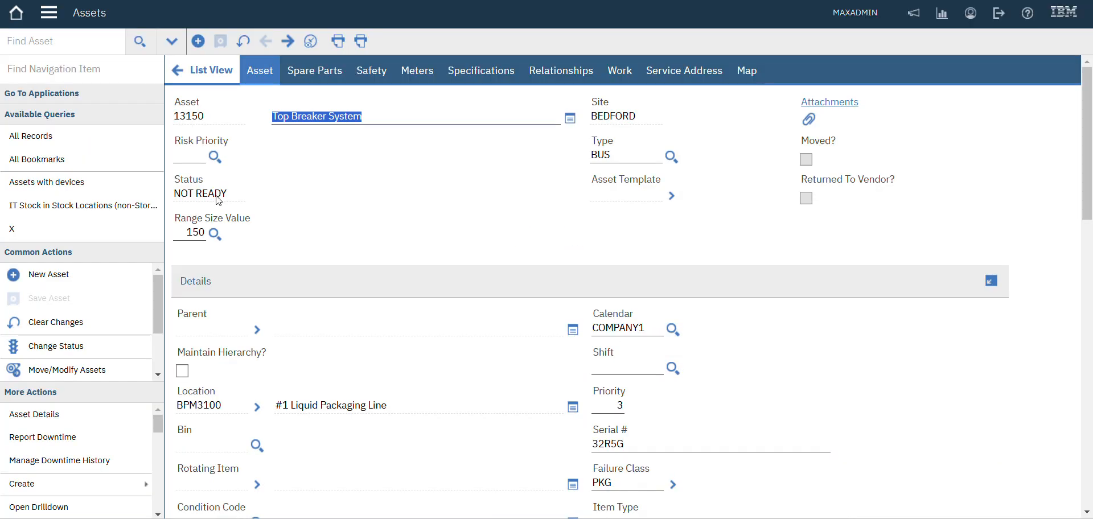
click(296, 162)
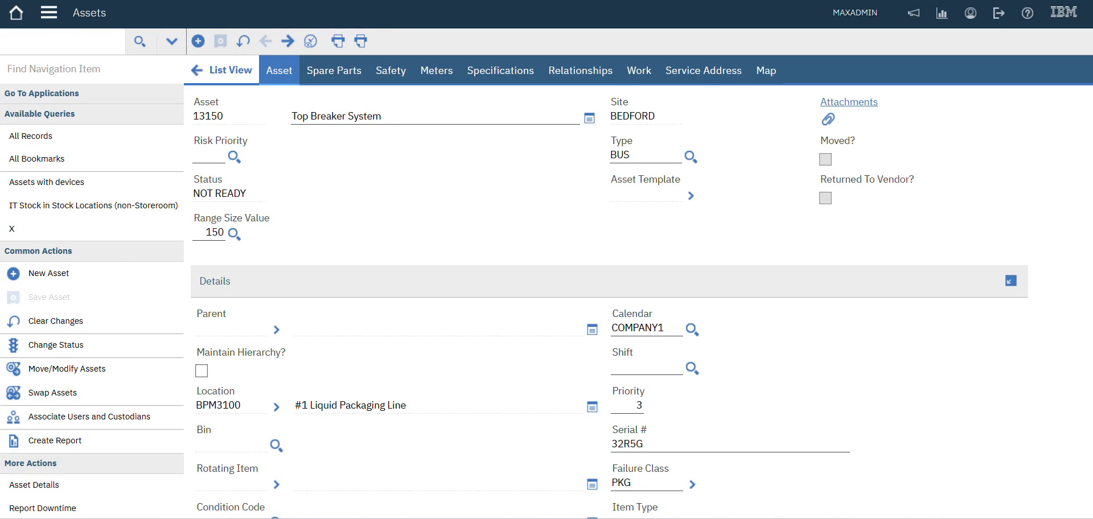
Step: Open the first person record in the People application and examine its person ID
click(17, 22)
mouse_move(66, 91)
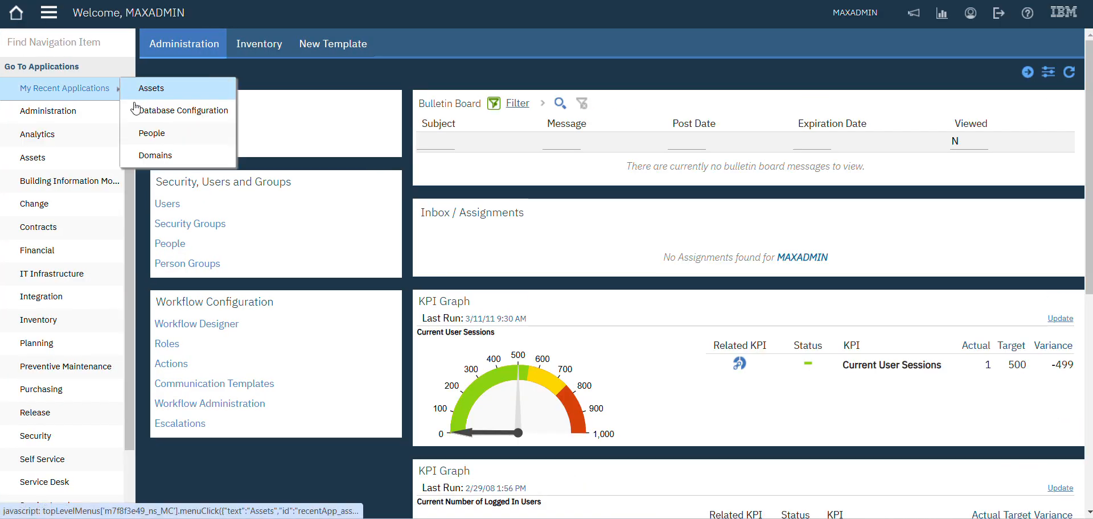
click(150, 134)
click(153, 139)
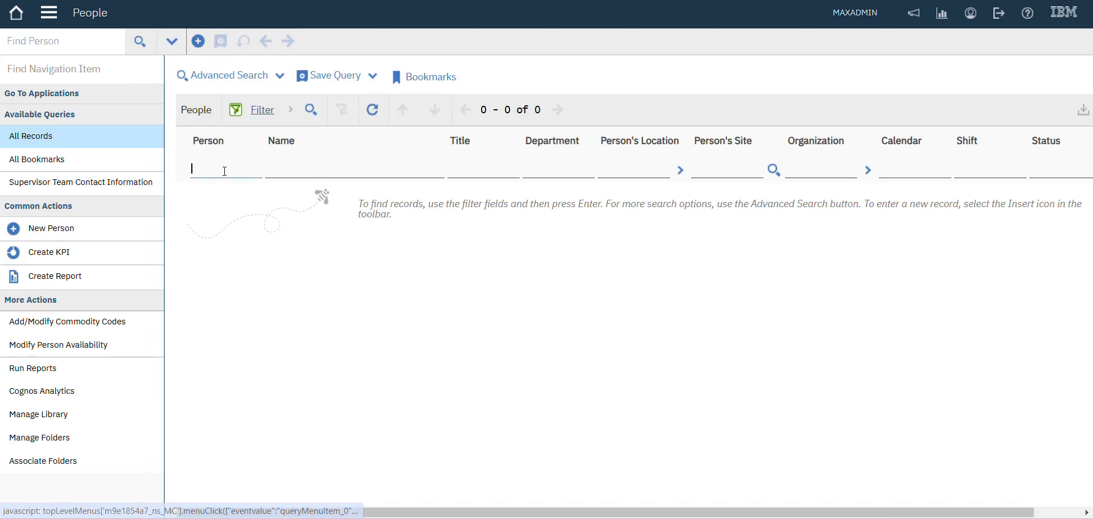
click(208, 195)
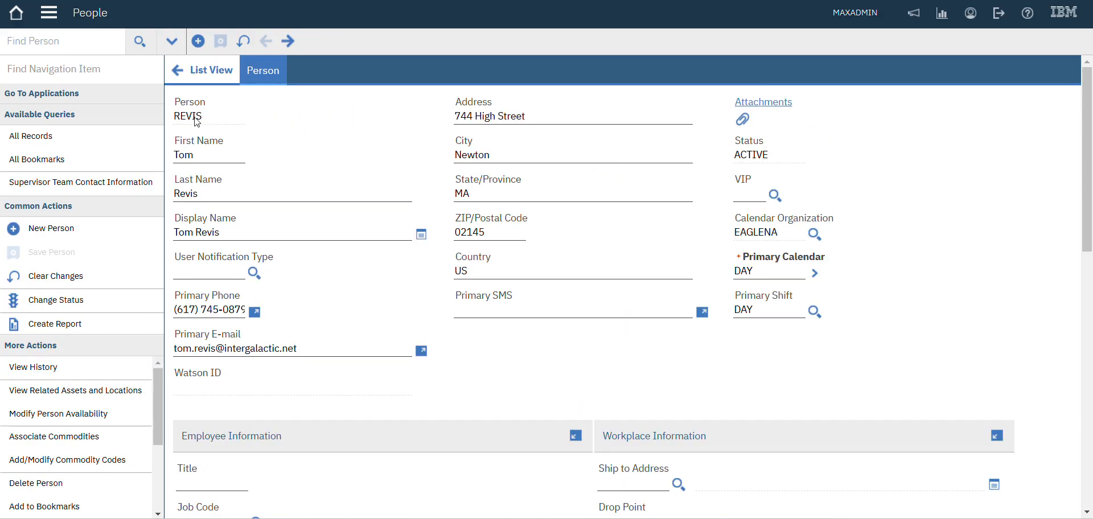
double_click(197, 119)
click(196, 120)
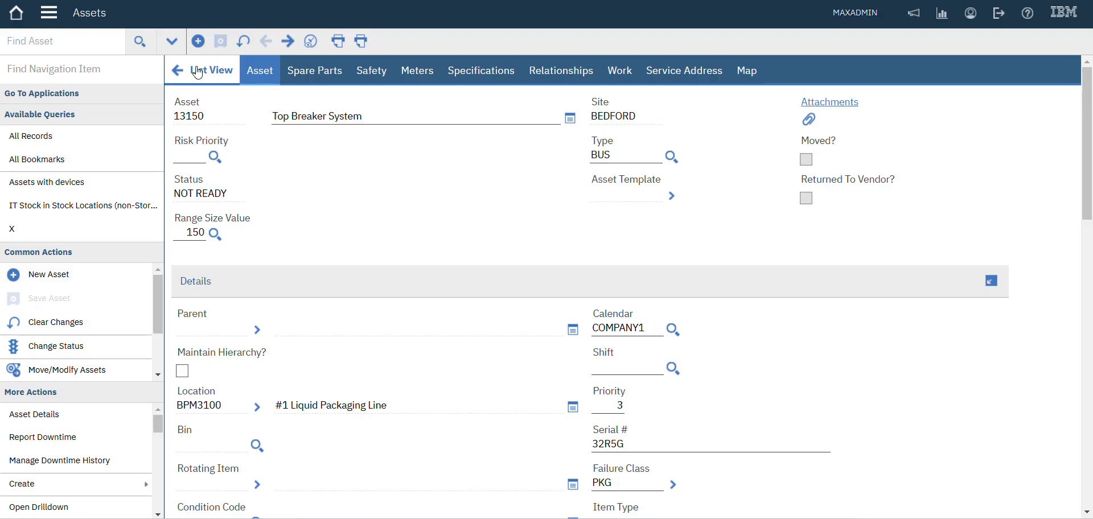
Step: Return to the start center and open the Database Configuration application under the platform configuration
click(15, 17)
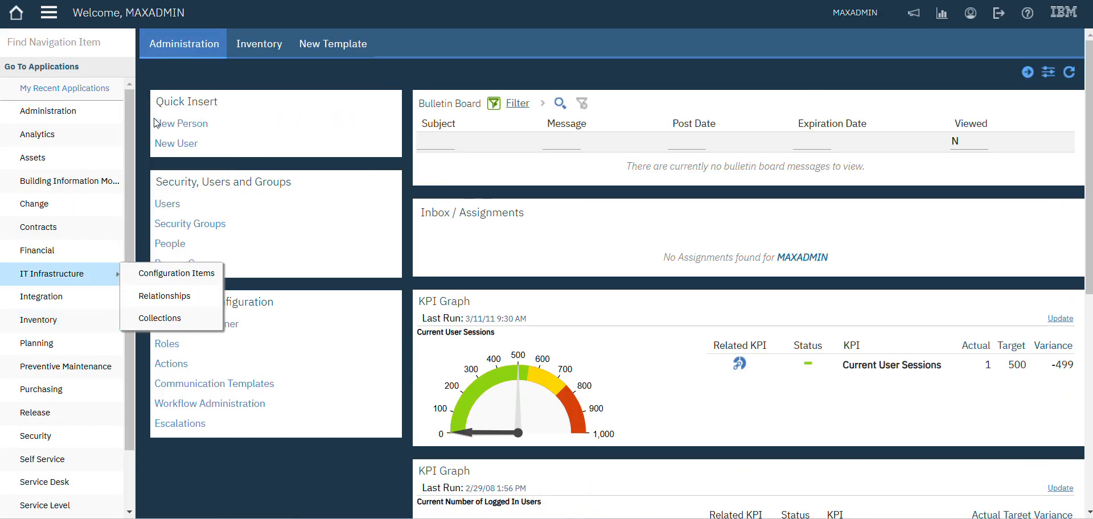
drag(131, 118, 136, 242)
mouse_move(86, 460)
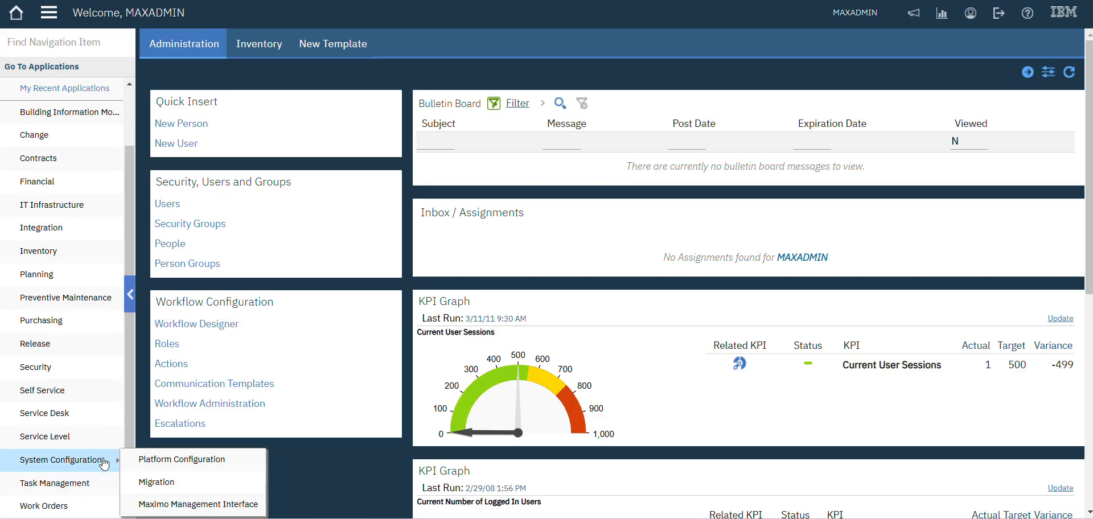
mouse_move(178, 463)
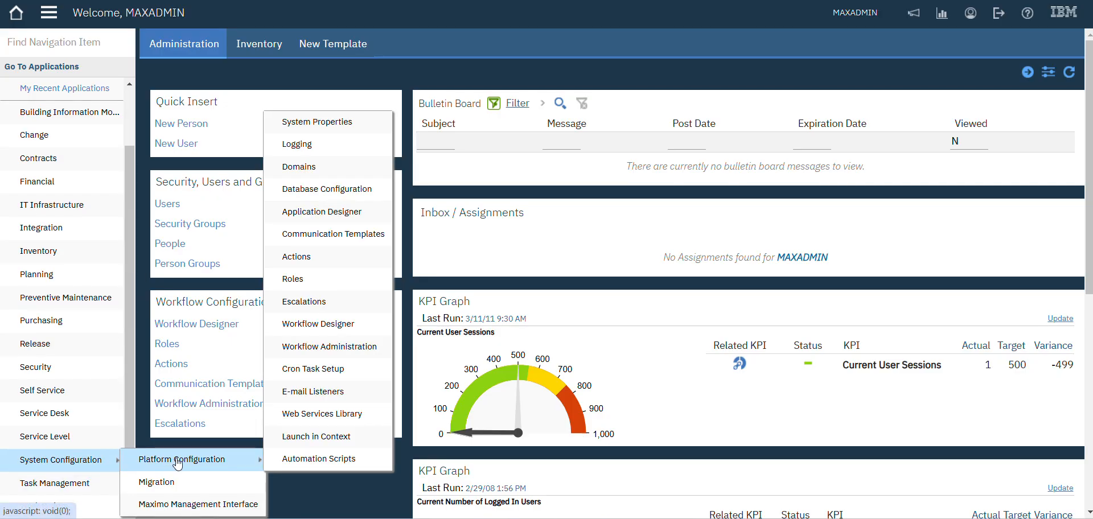
click(313, 192)
Step: Filter the database objects by "asset" and open the attribute list of the ASSET object
click(293, 167)
text(as)
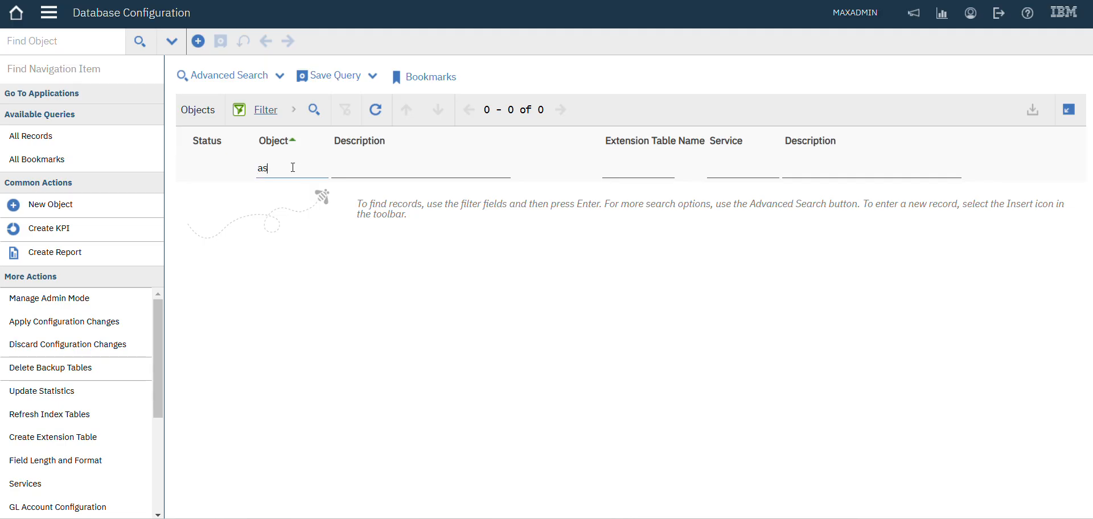
text(set)
key(Return)
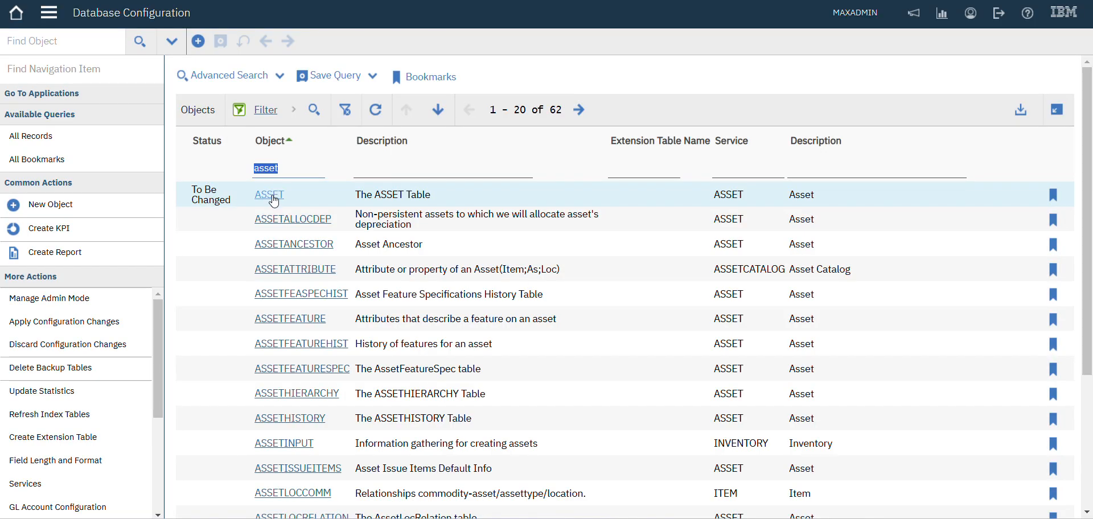
click(271, 195)
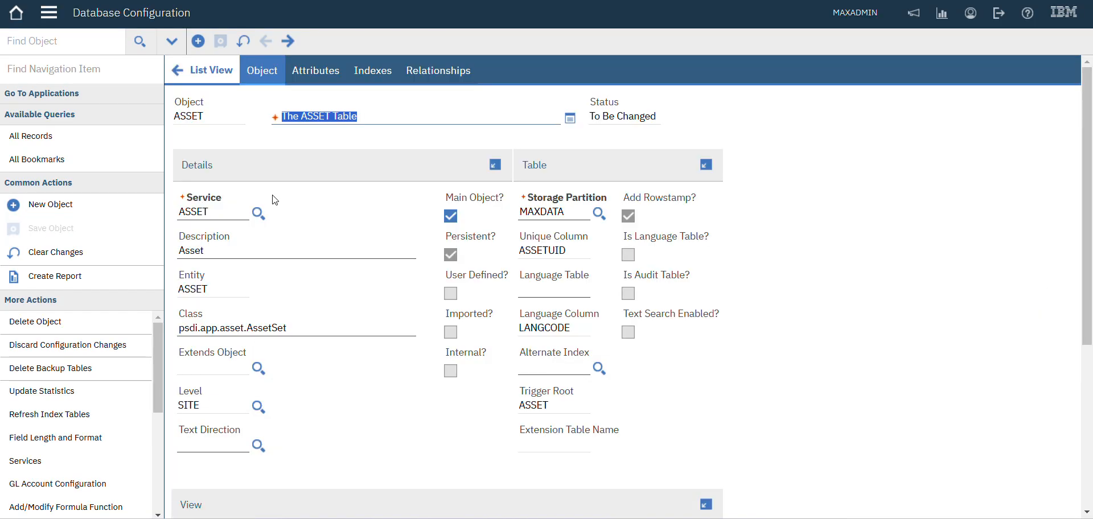
click(310, 61)
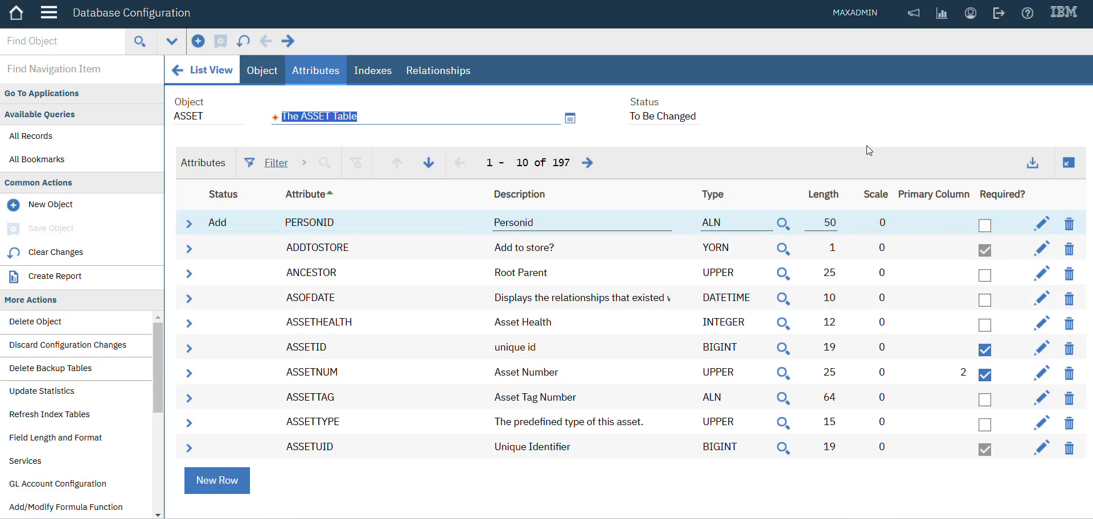
Step: Add a new attribute named "ownername" to the ASSET object, keeping type ALN and length 50
click(225, 487)
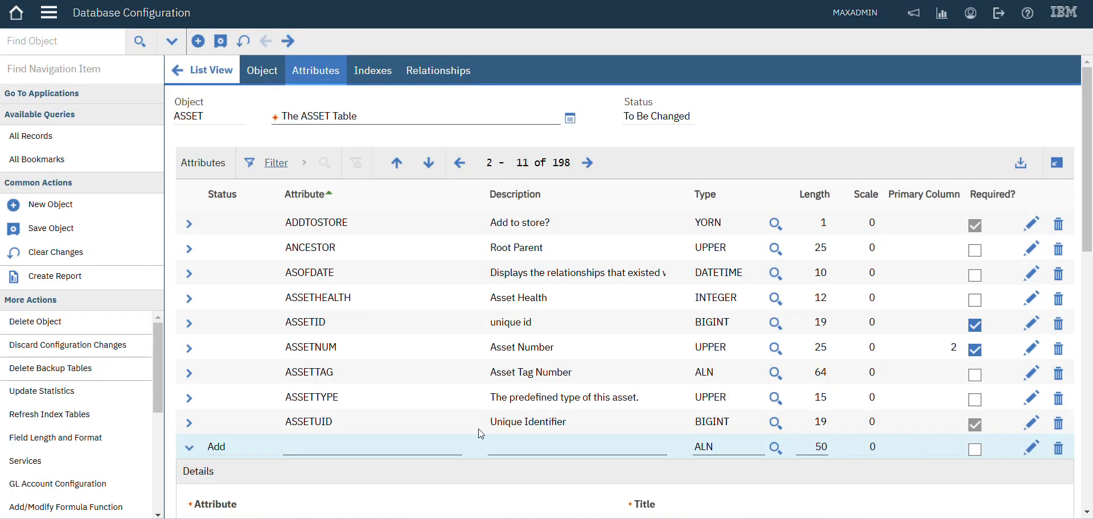
drag(1089, 97, 1092, 165)
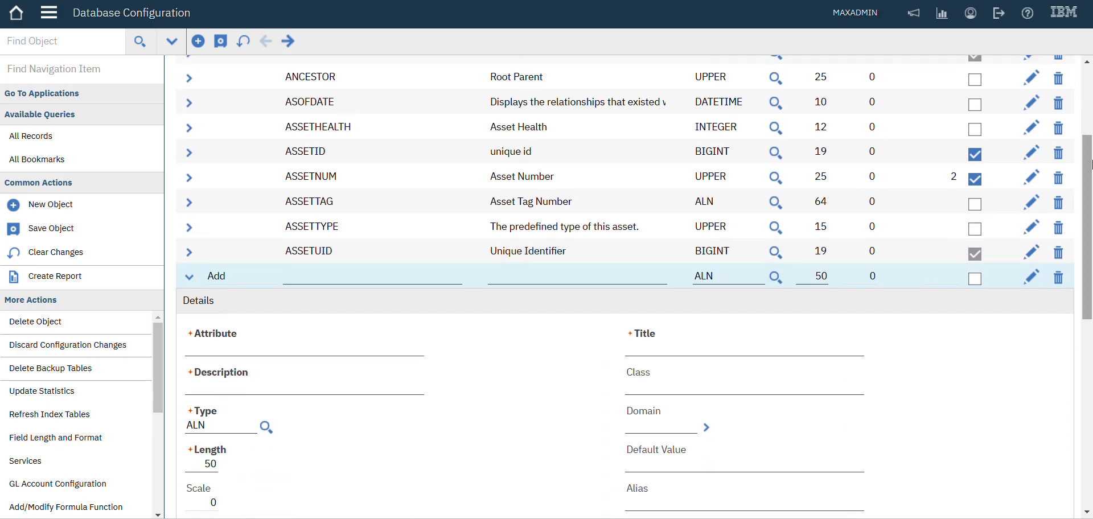
click(240, 351)
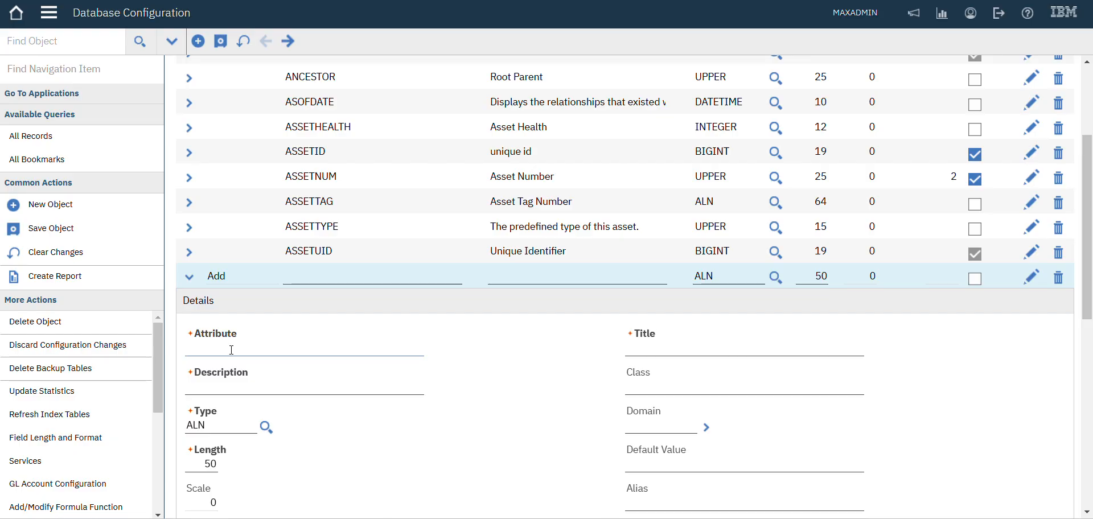
text(owne)
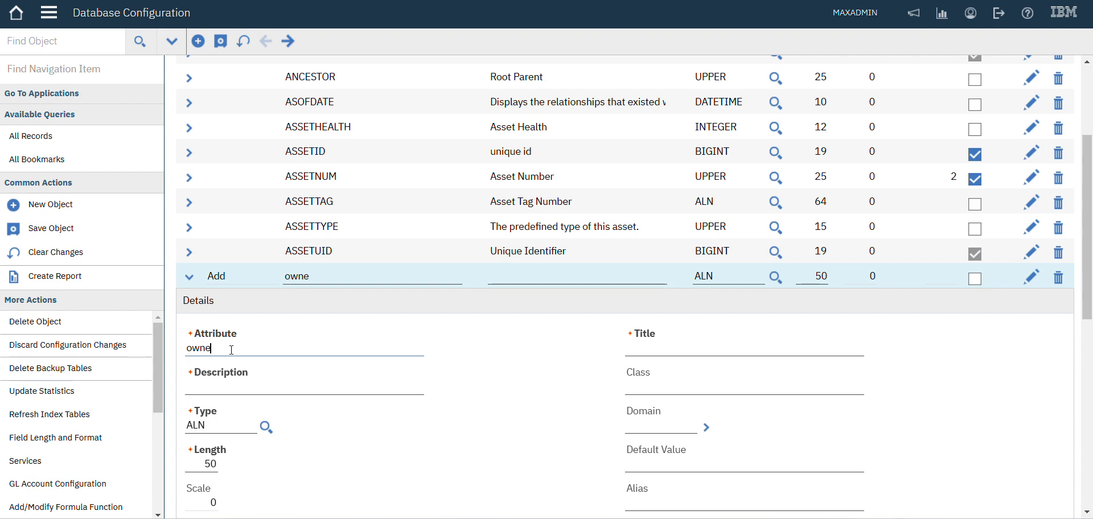
text(rnam)
text(r)
key(BackSpace)
text(e)
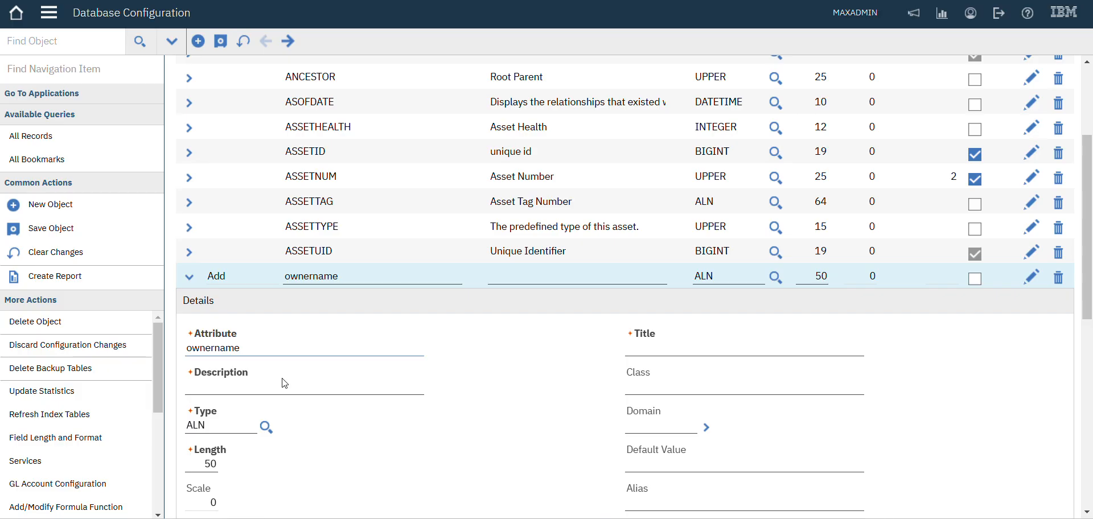
click(264, 387)
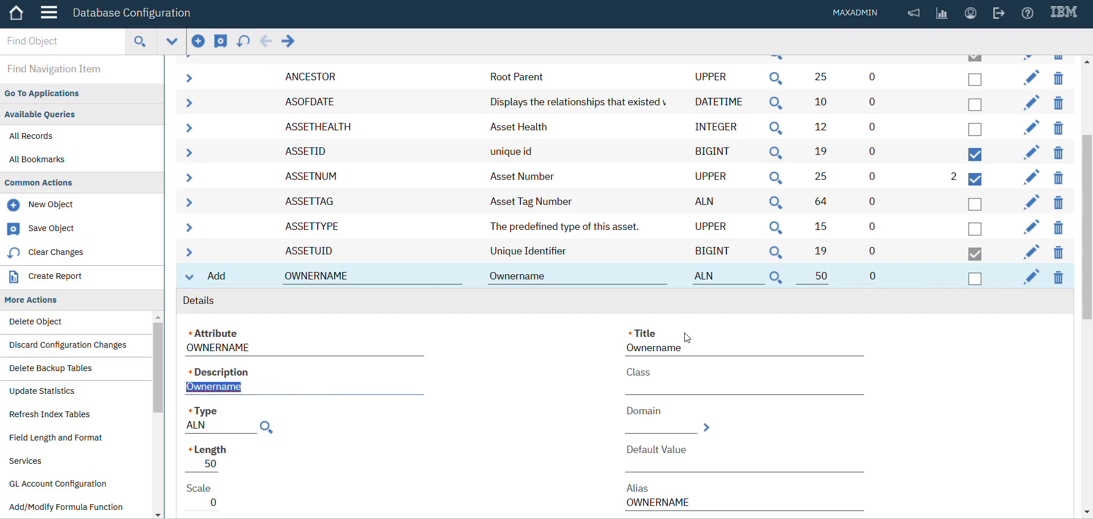
Step: Set the OWNERNAME attribute's title to "Owner Name" and collapse its details
click(658, 347)
click(658, 347)
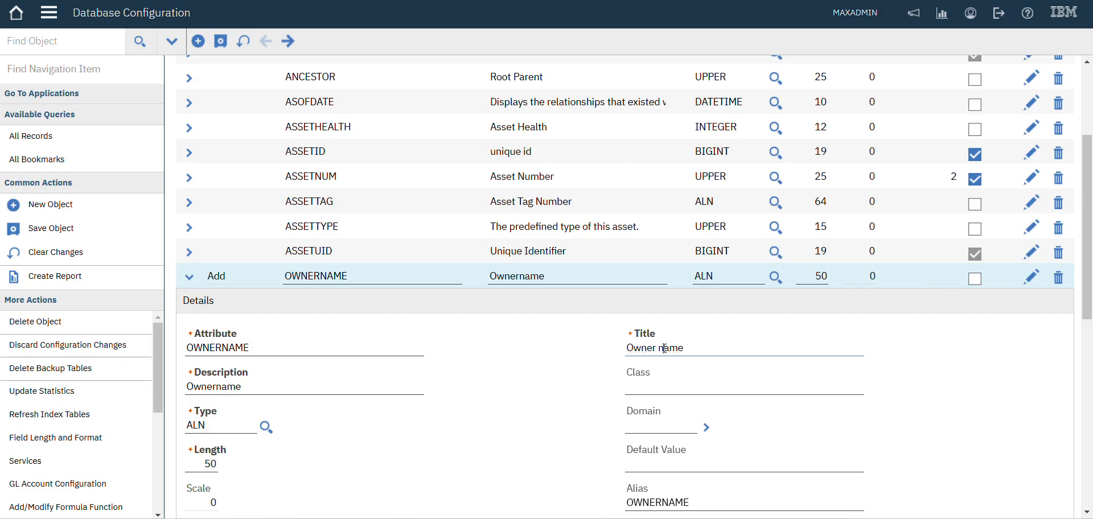
key(Delete)
text(N)
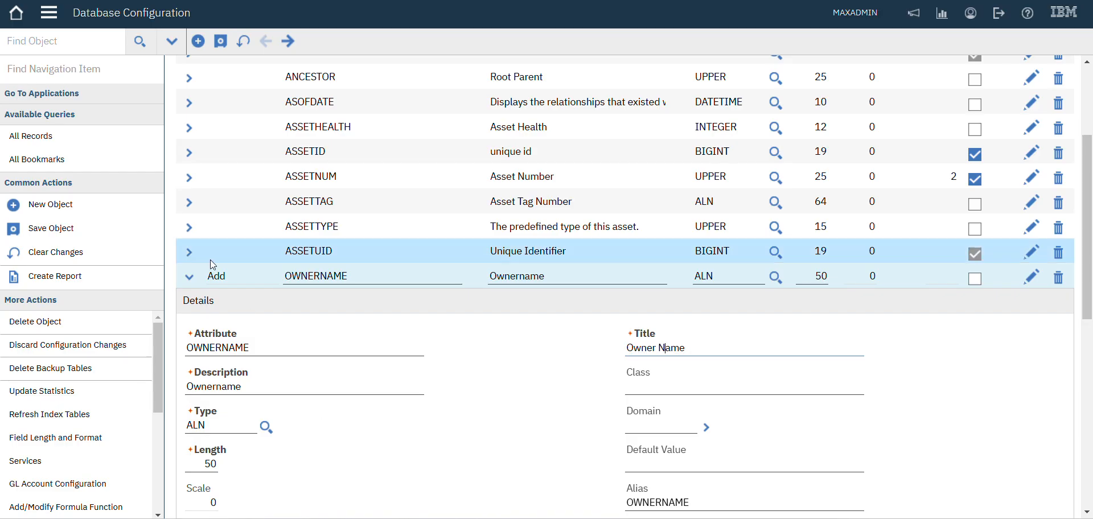
click(189, 278)
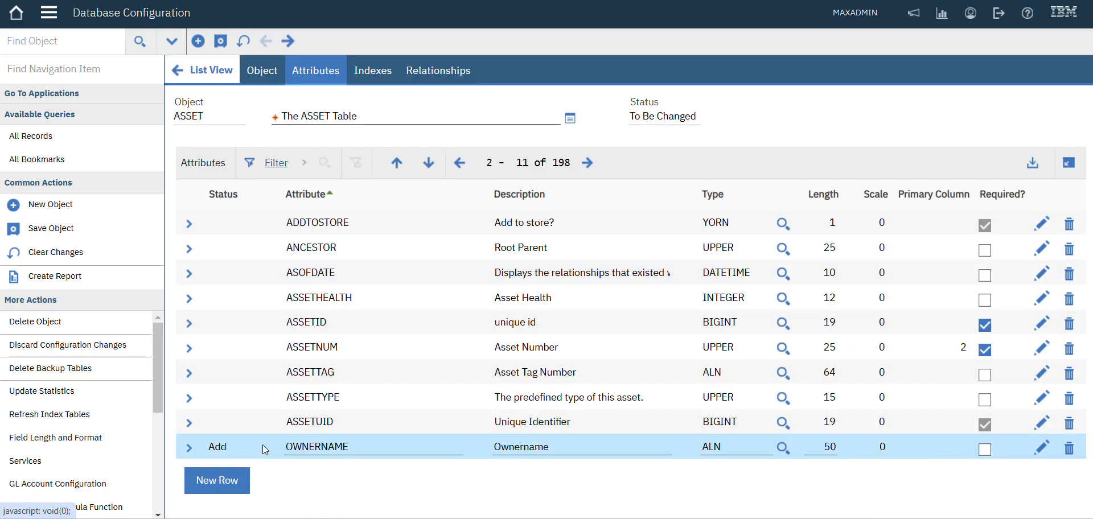
Step: Add a new attribute named "Address" to the ASSET object with type ALN and length 50, and collapse its details
click(237, 484)
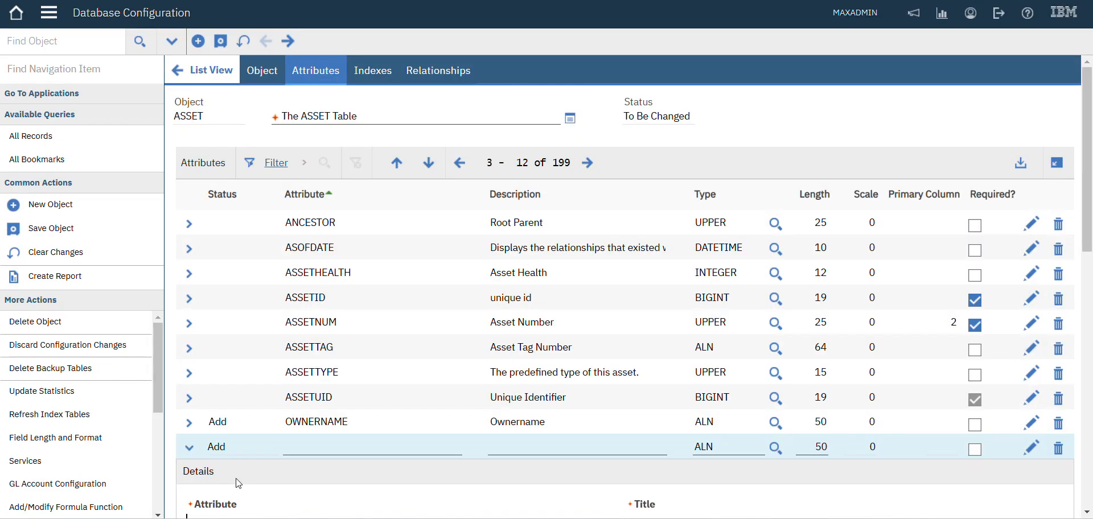
scroll(512, 360, down, 4)
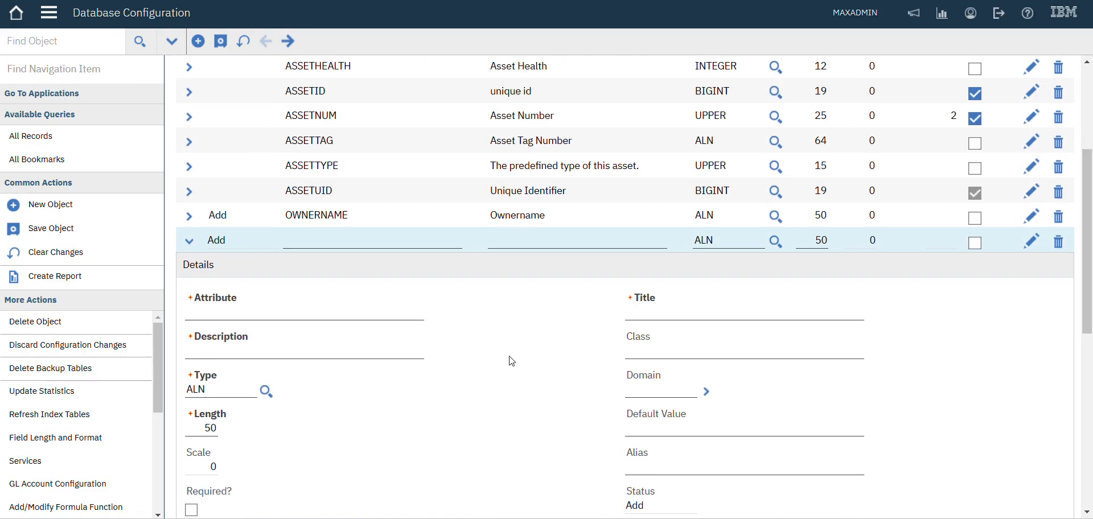
click(268, 310)
text(Add)
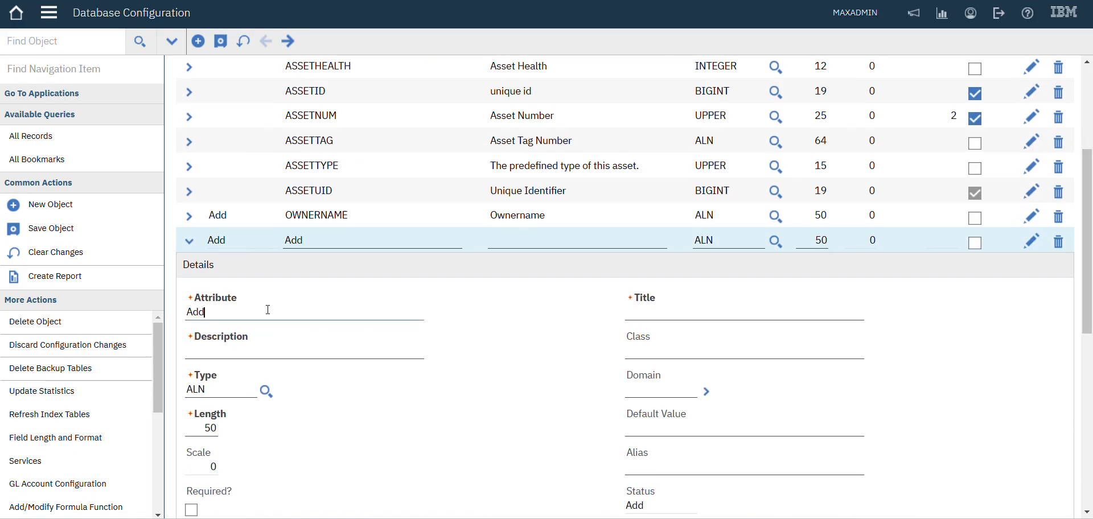
text(ress)
click(229, 355)
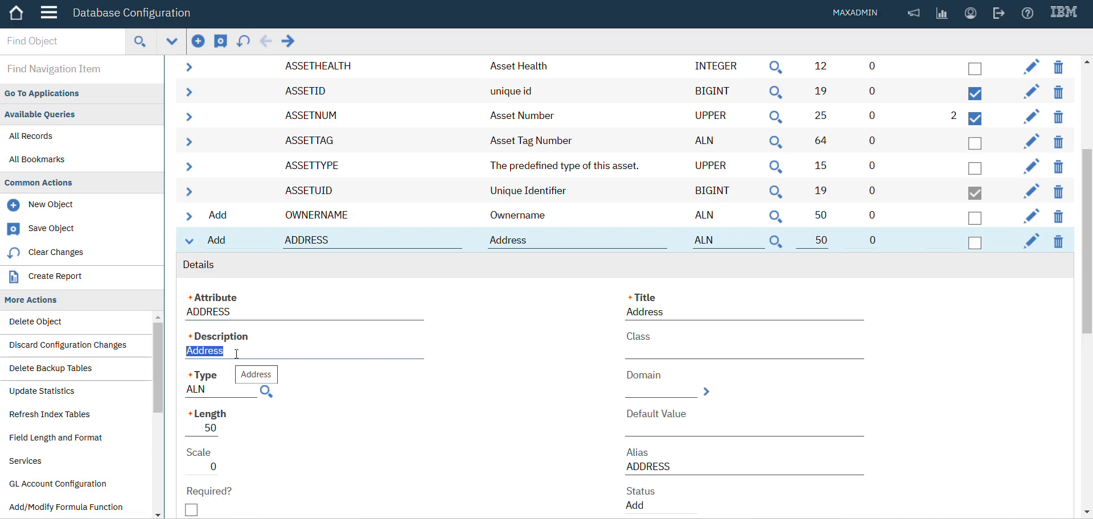
click(449, 345)
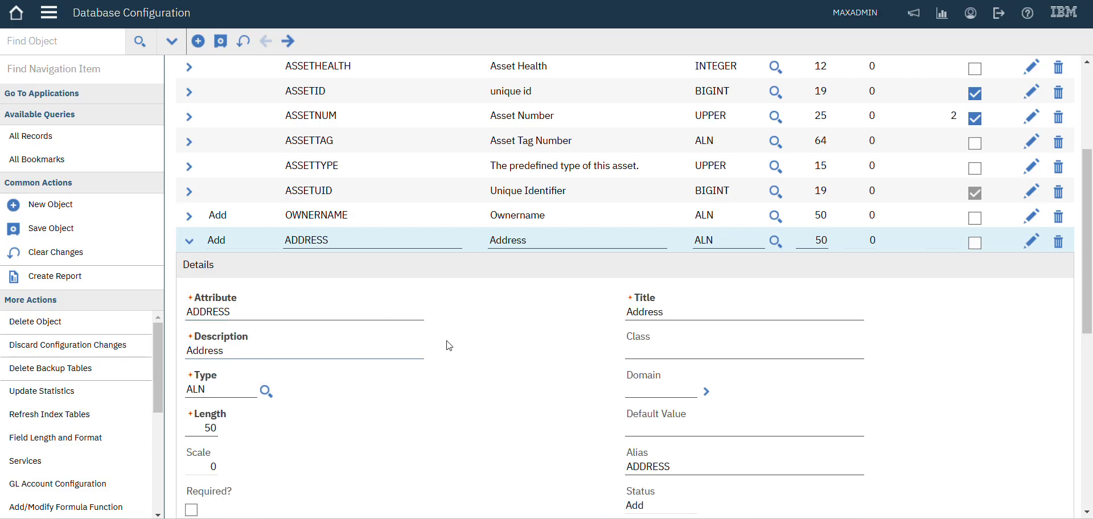
click(188, 241)
Step: Add a new attribute named "city" to the ASSET object, keeping type ALN and length 50
click(217, 480)
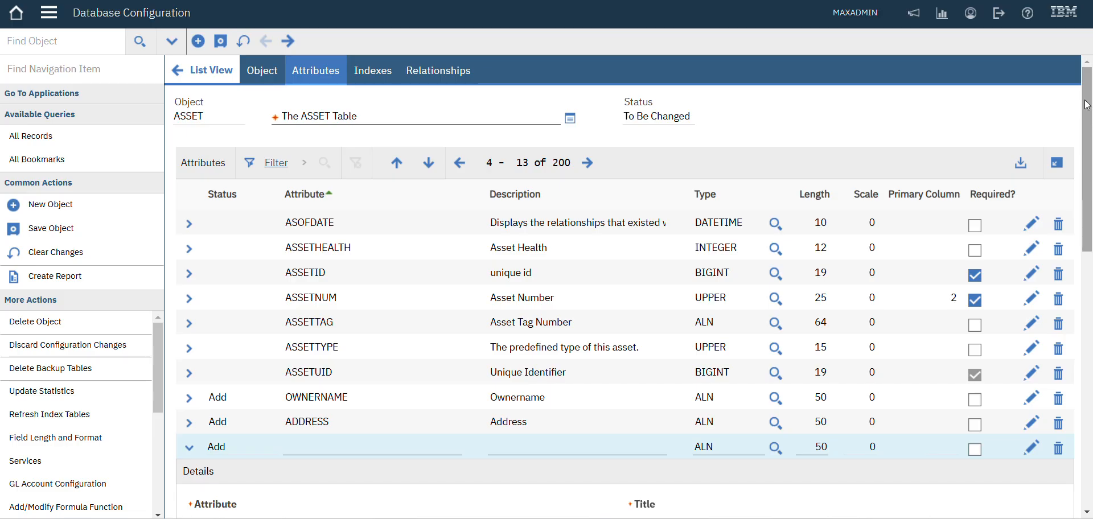
scroll(238, 281, down, 4)
click(223, 271)
text(city)
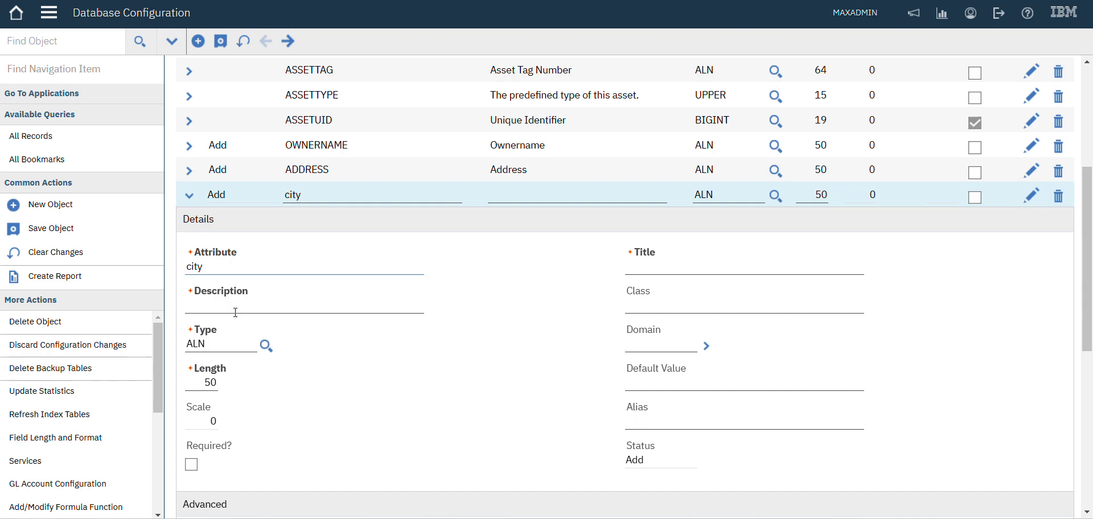
key(Tab)
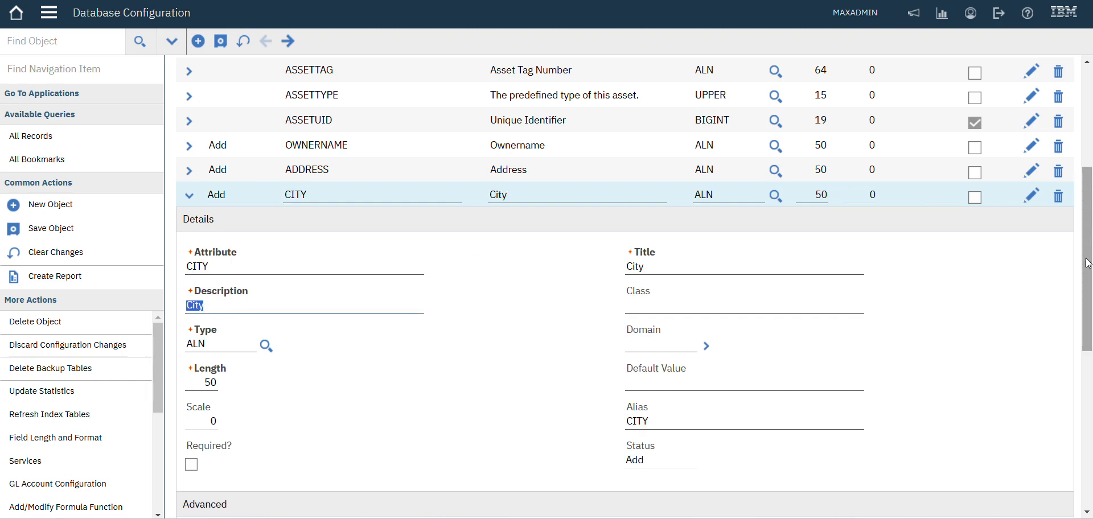
Step: Review the added attributes in the ASSET object's attribute list and save the object
drag(1088, 265, 1091, 161)
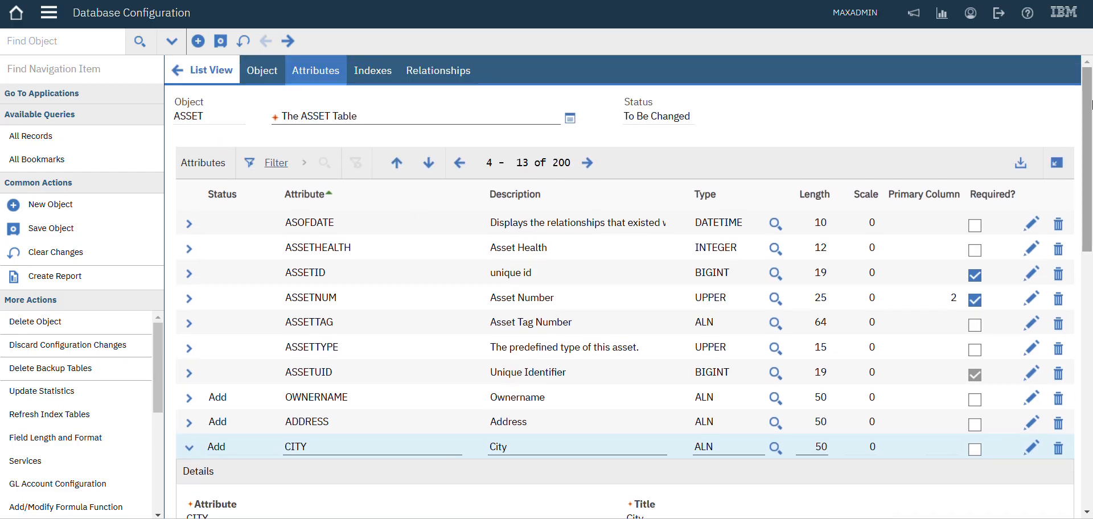
scroll(299, 121, down, 1)
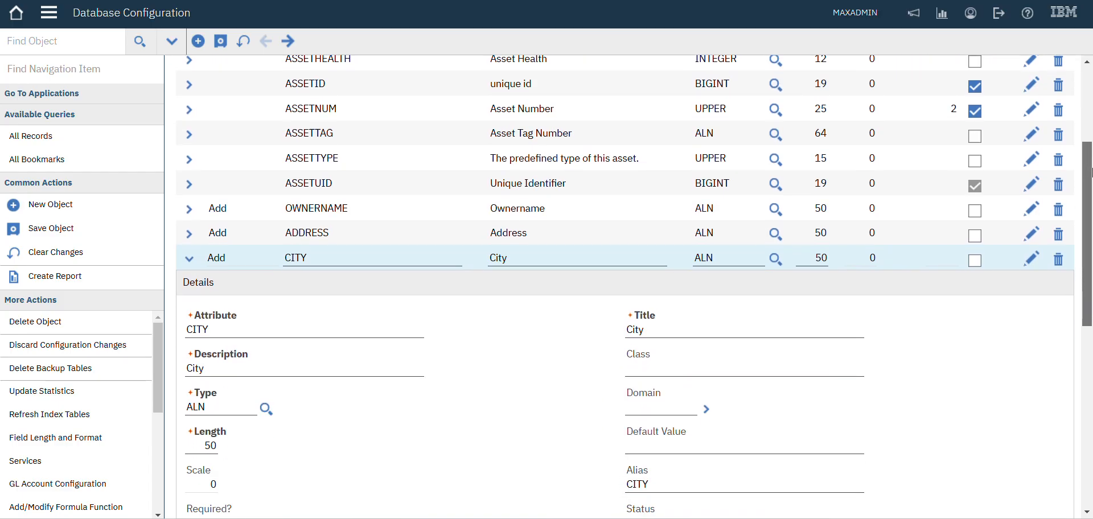
scroll(299, 121, up, 3)
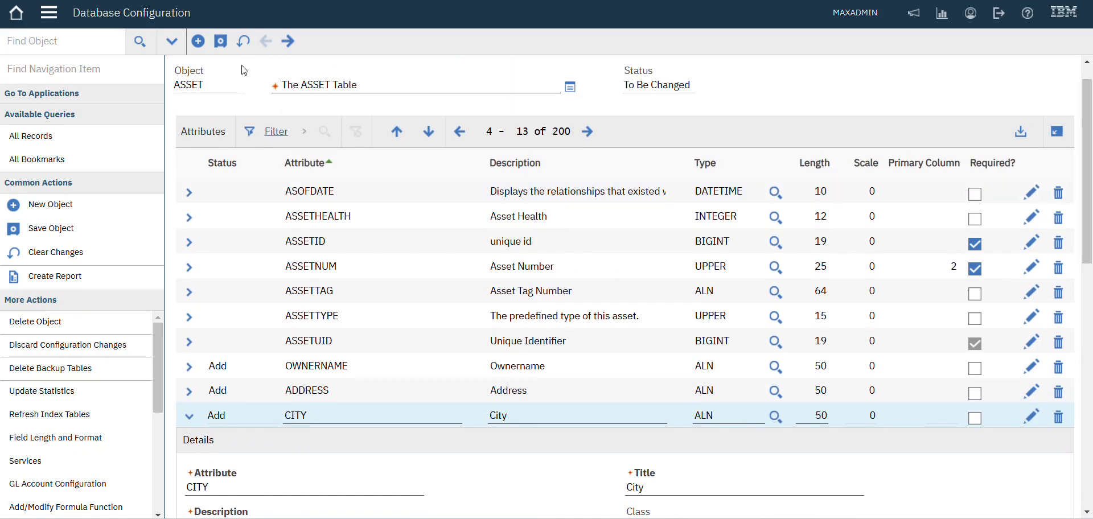
click(220, 41)
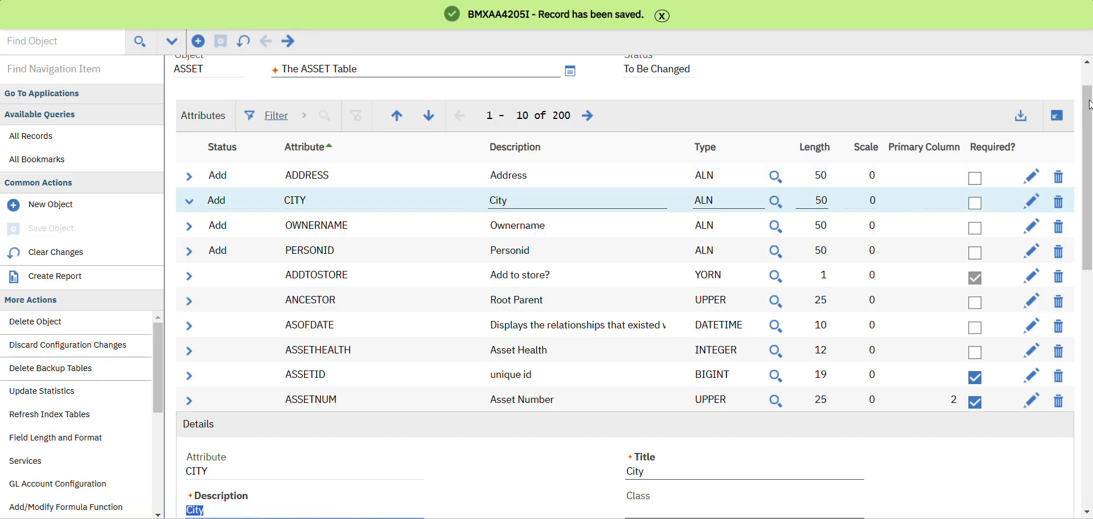
scroll(1088, 119, up, 1)
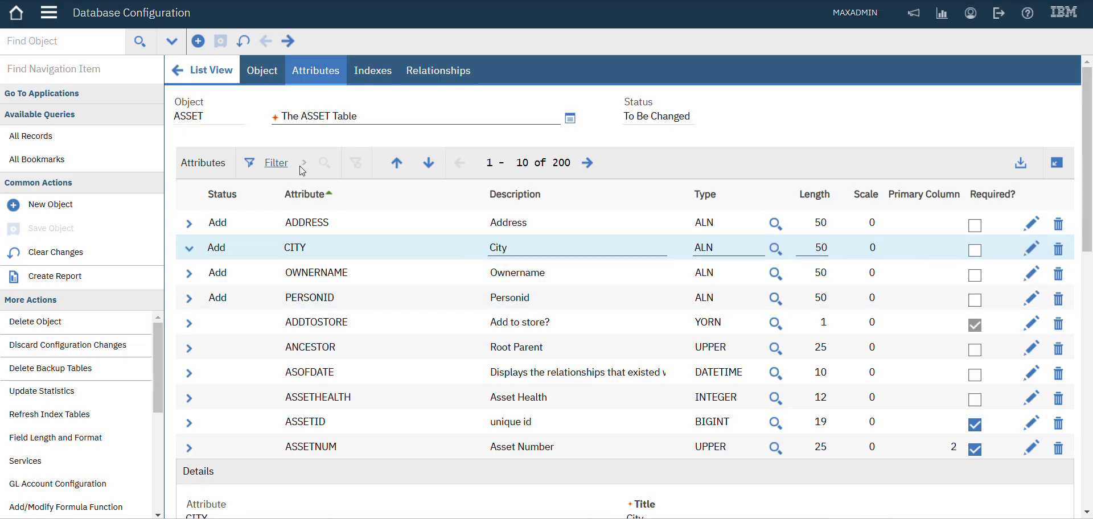
Step: Return to the object list and turn Admin Mode on, keeping 1 administrative session and 0 minutes for user logout
click(226, 77)
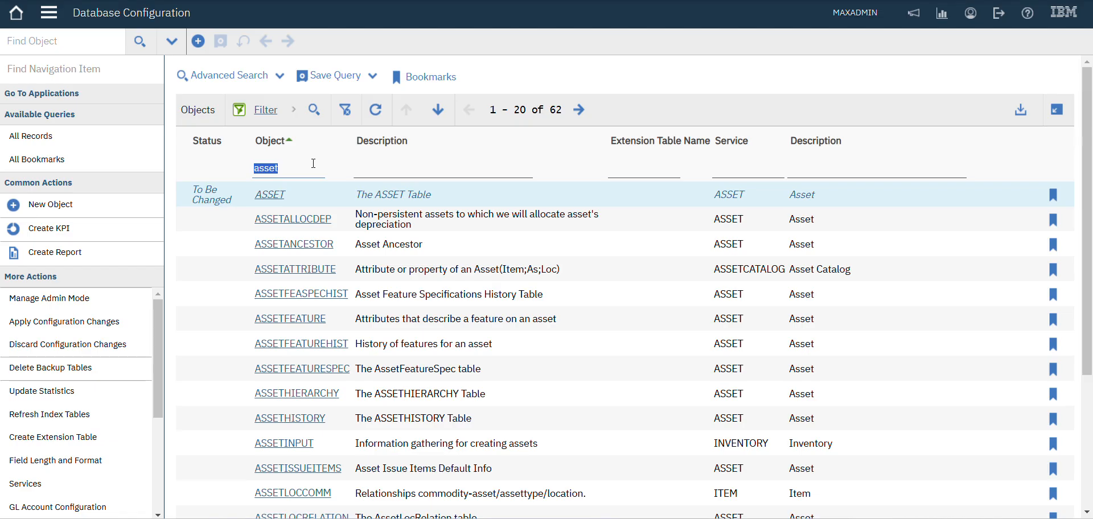
click(34, 302)
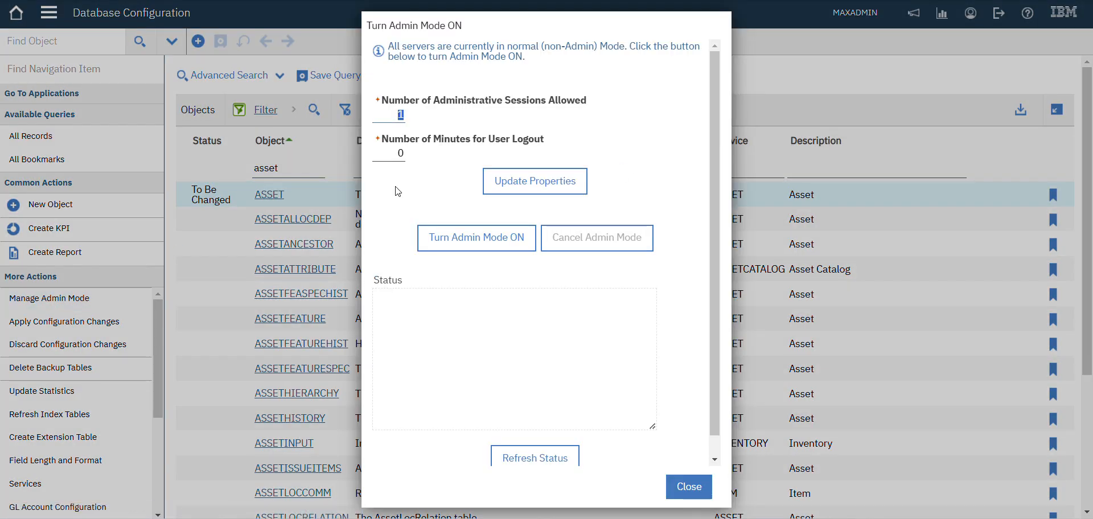
click(475, 239)
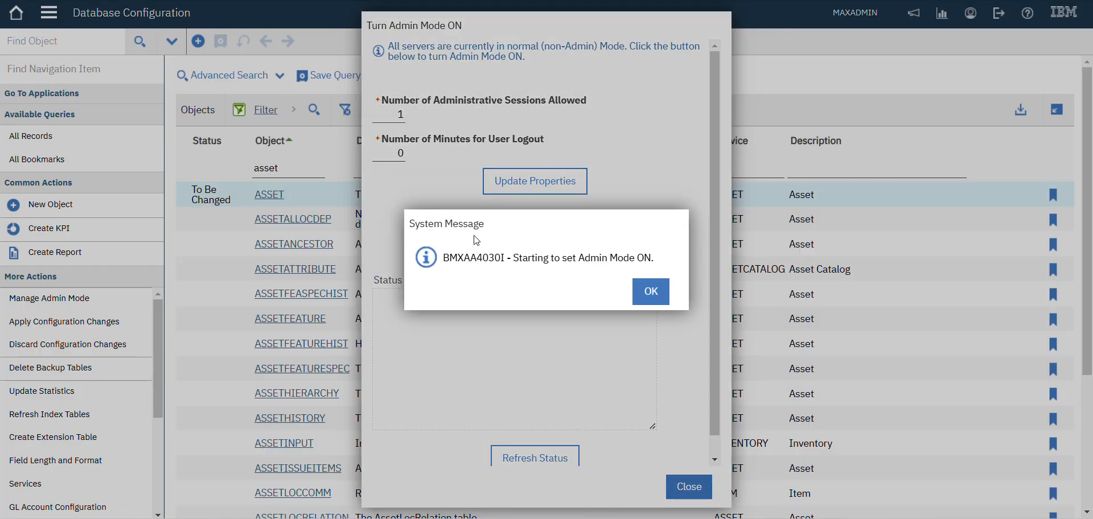
click(648, 290)
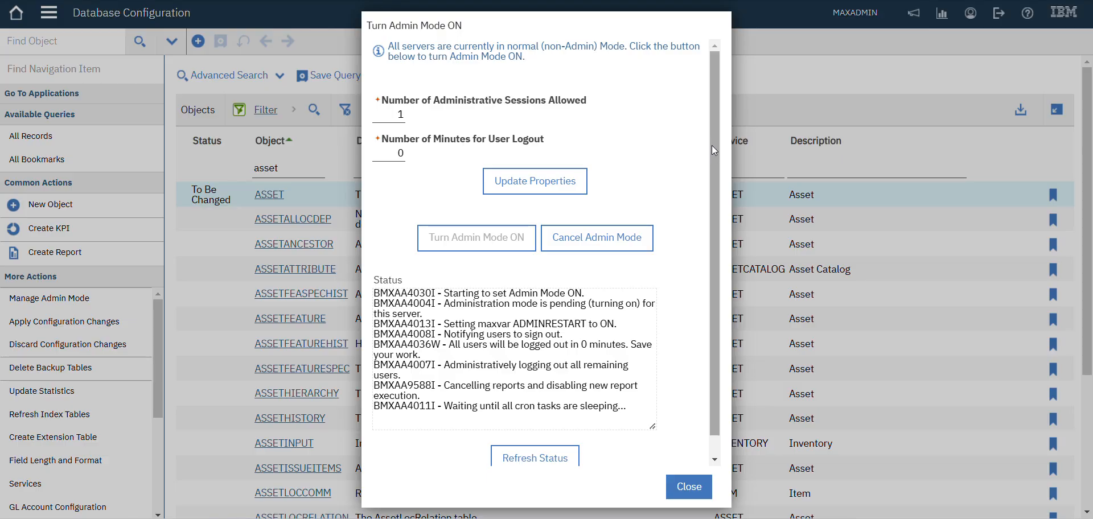
Step: Refresh the Admin Mode status, read its log through to the end, and close the dialog
drag(713, 141, 716, 211)
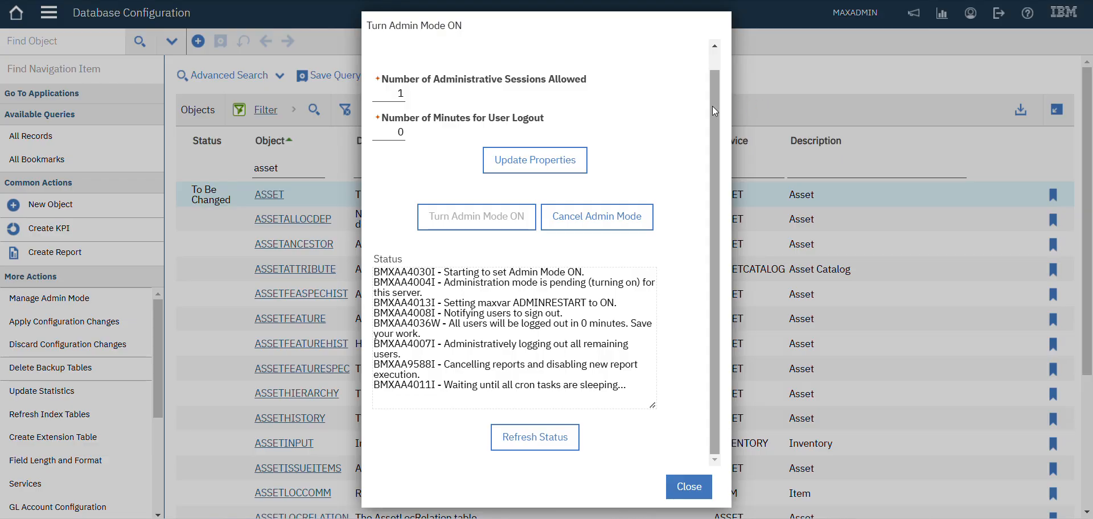
click(537, 438)
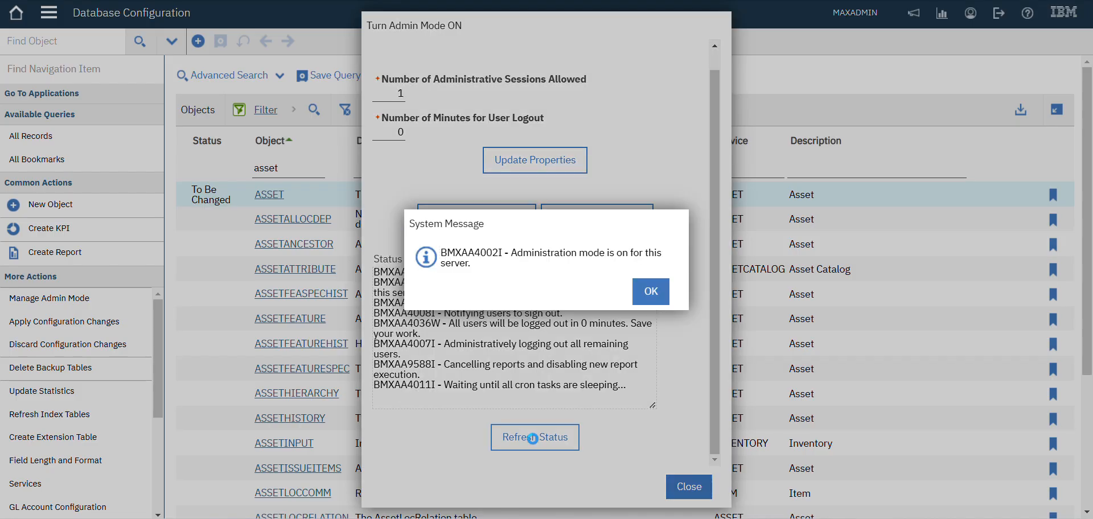
click(653, 305)
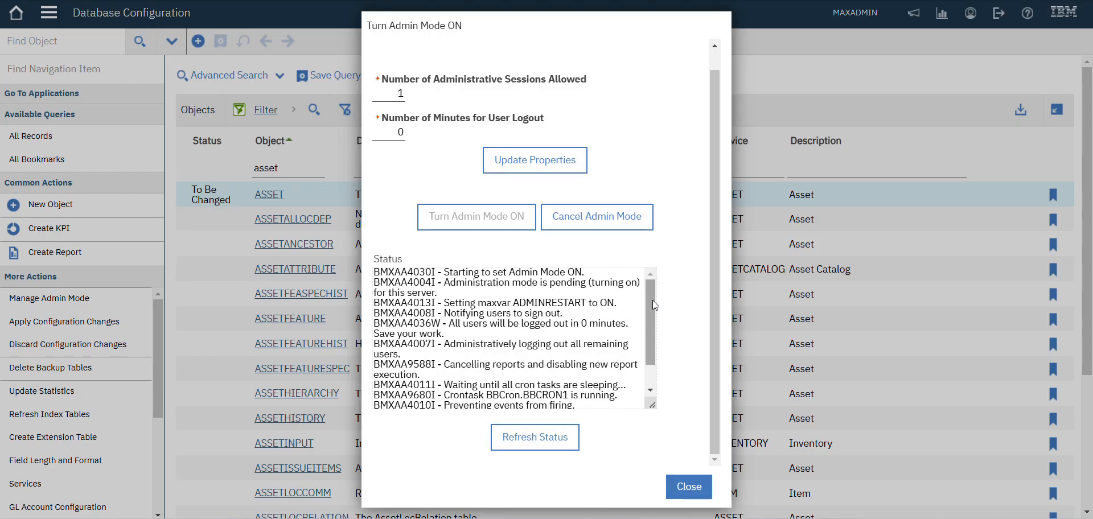
drag(650, 300, 653, 402)
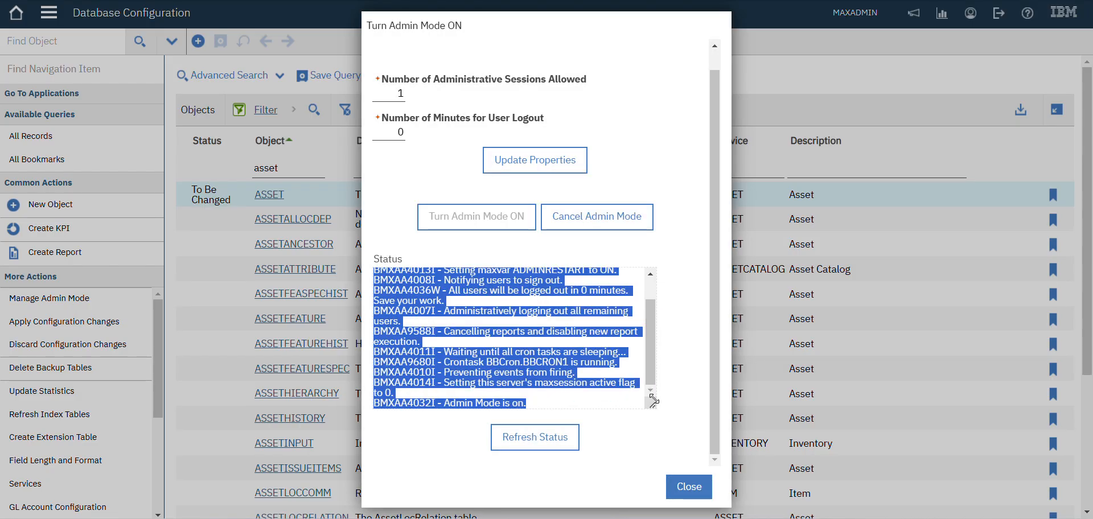
click(689, 487)
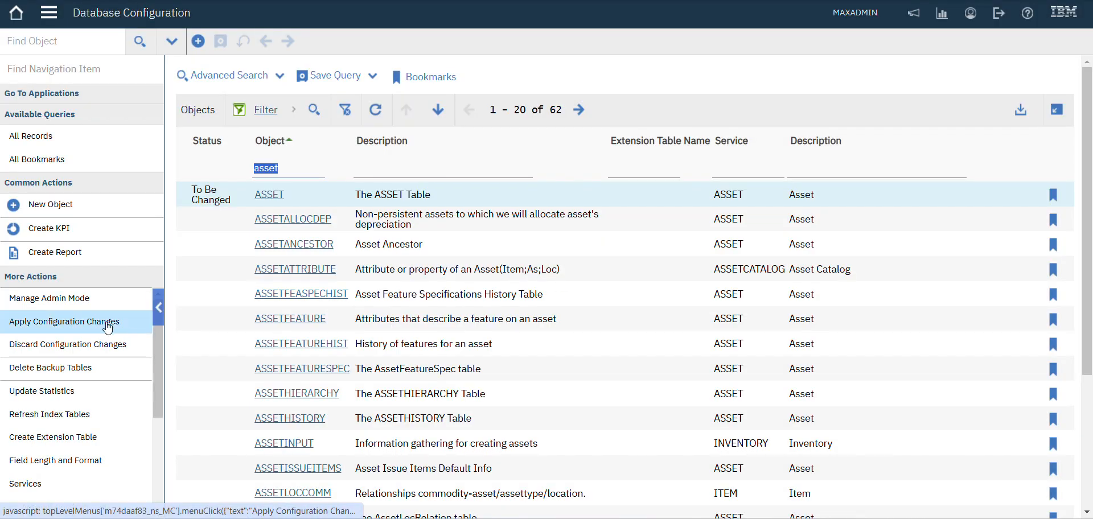
Step: Apply the configuration changes by confirming a current backup exists and starting the structural database configuration
click(85, 321)
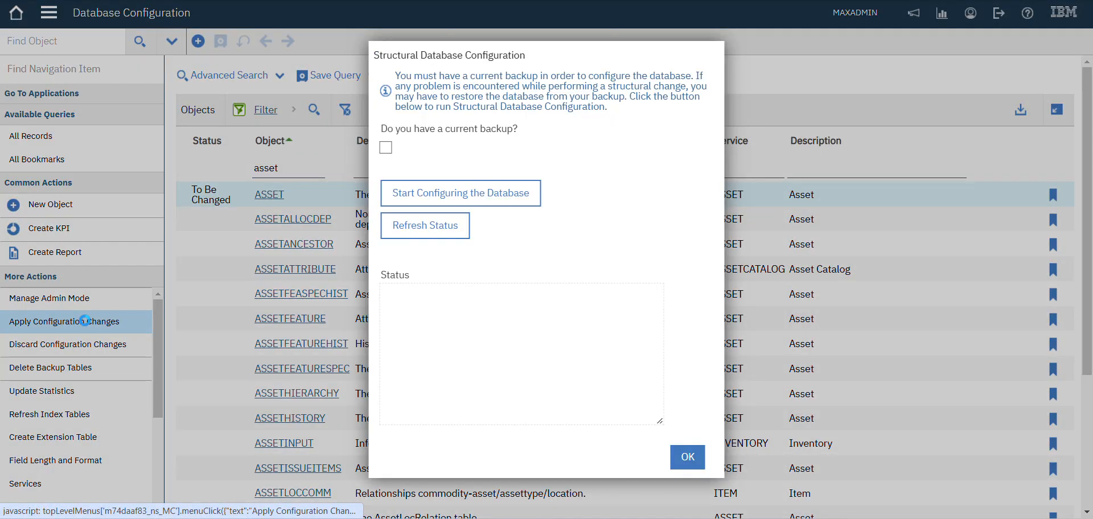
click(386, 147)
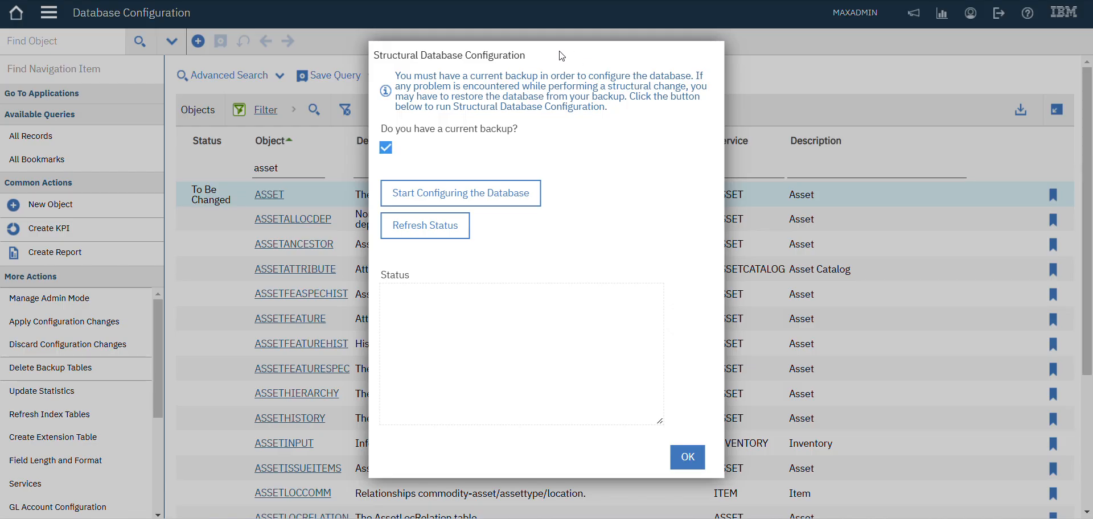
mouse_move(561, 55)
mouse_down()
mouse_move(530, 52)
mouse_move(568, 62)
mouse_up()
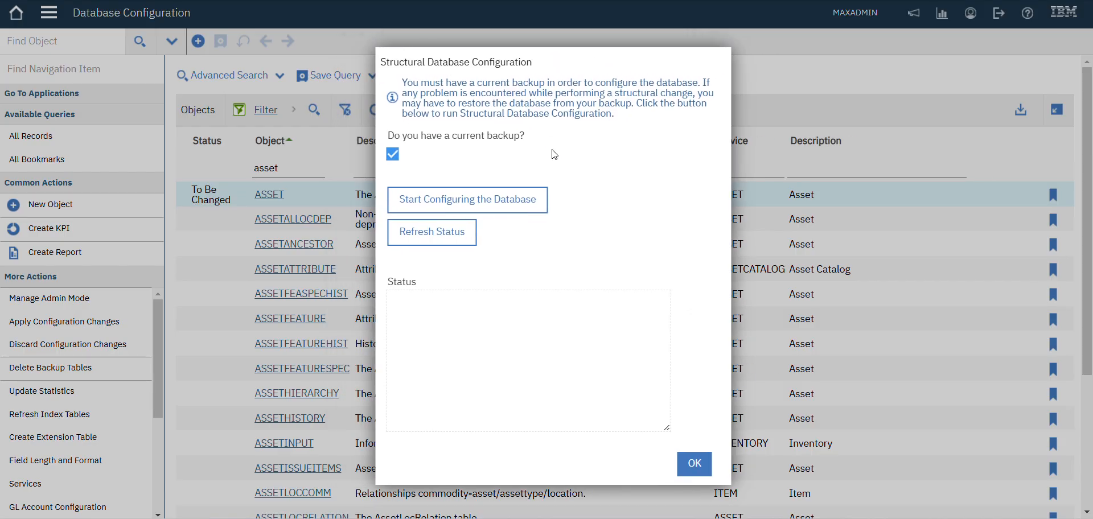
click(515, 202)
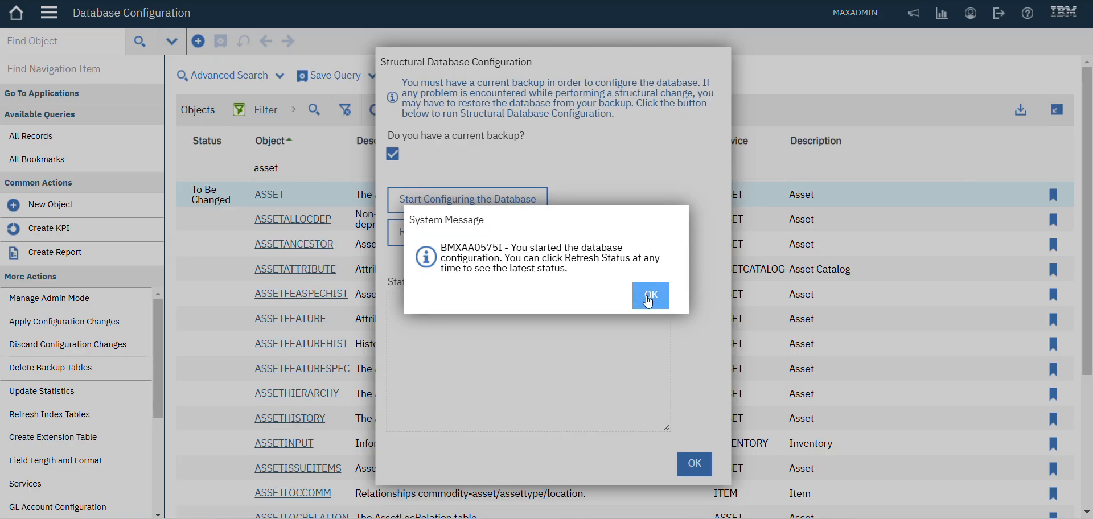
click(648, 299)
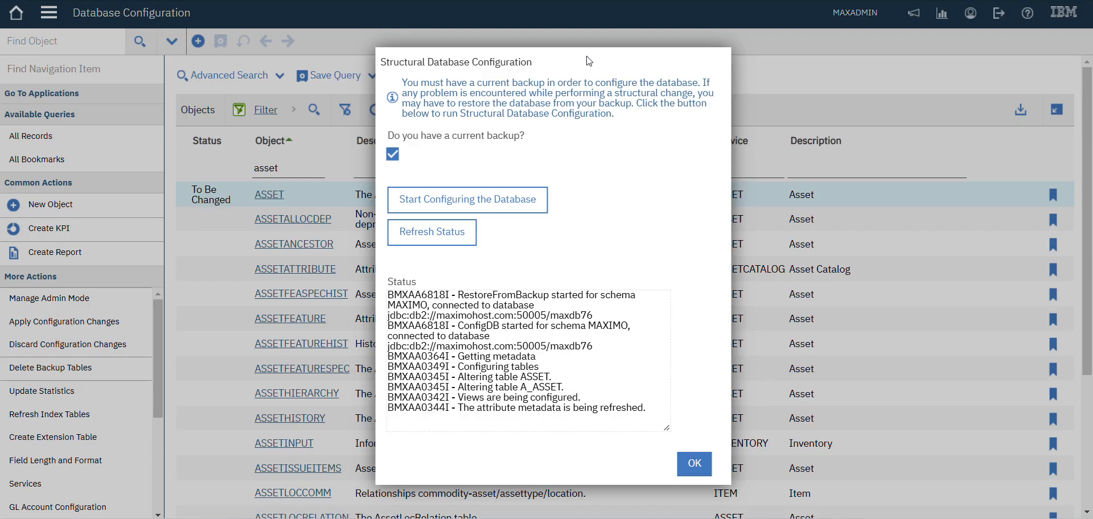
Step: Refresh the database configuration status, check the log's final entries, and close the dialog
drag(588, 61, 521, 44)
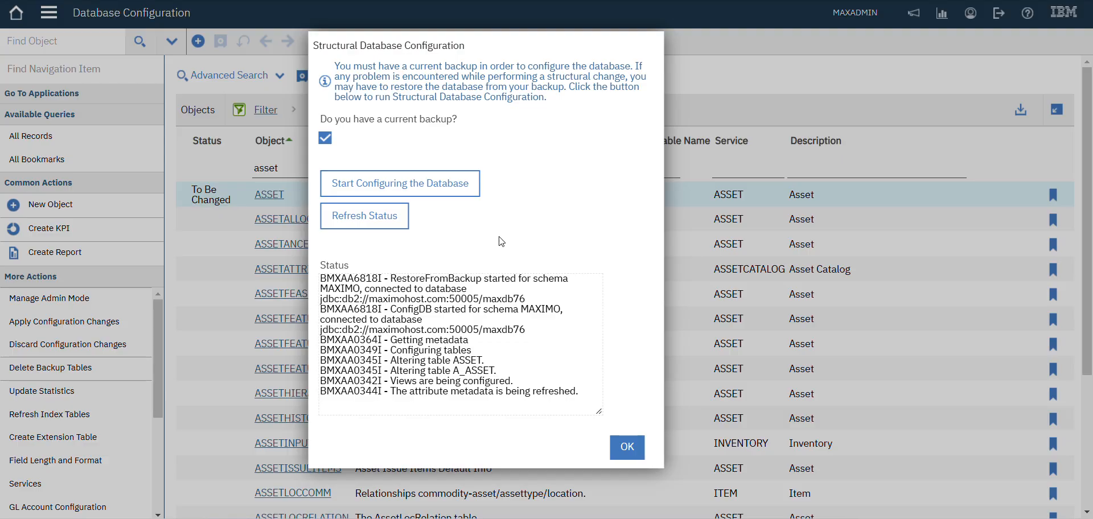
click(378, 226)
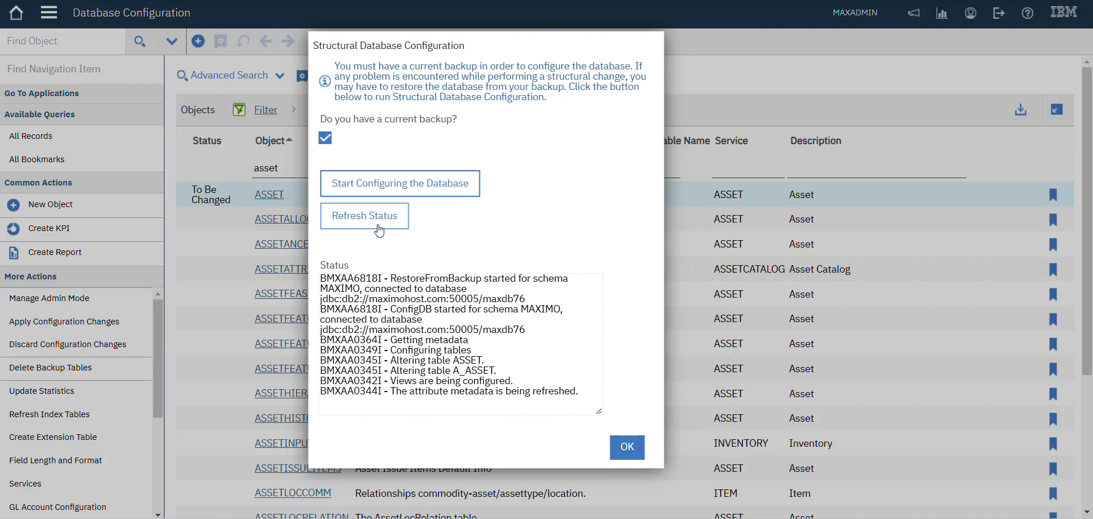
click(649, 297)
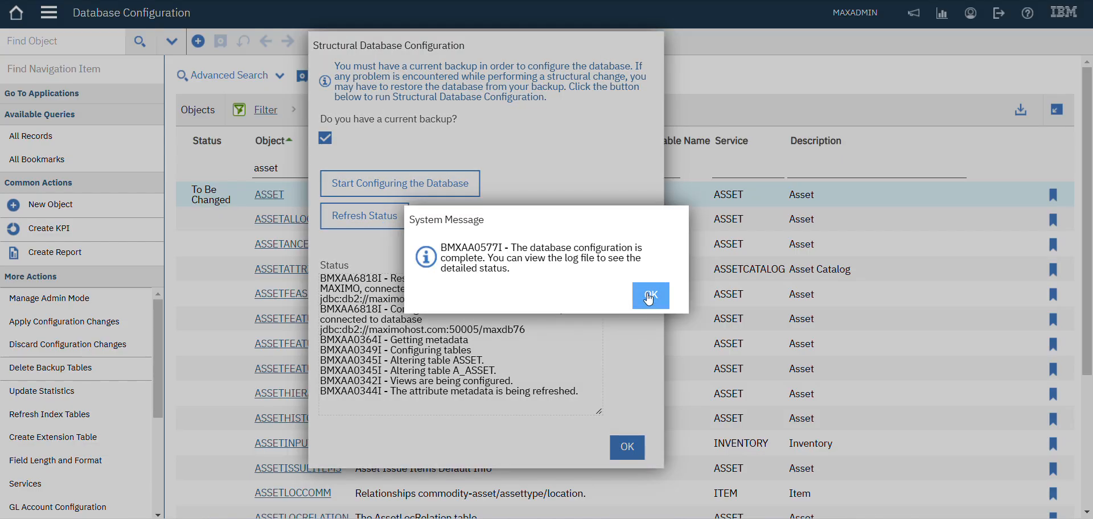
drag(597, 306, 603, 365)
click(441, 420)
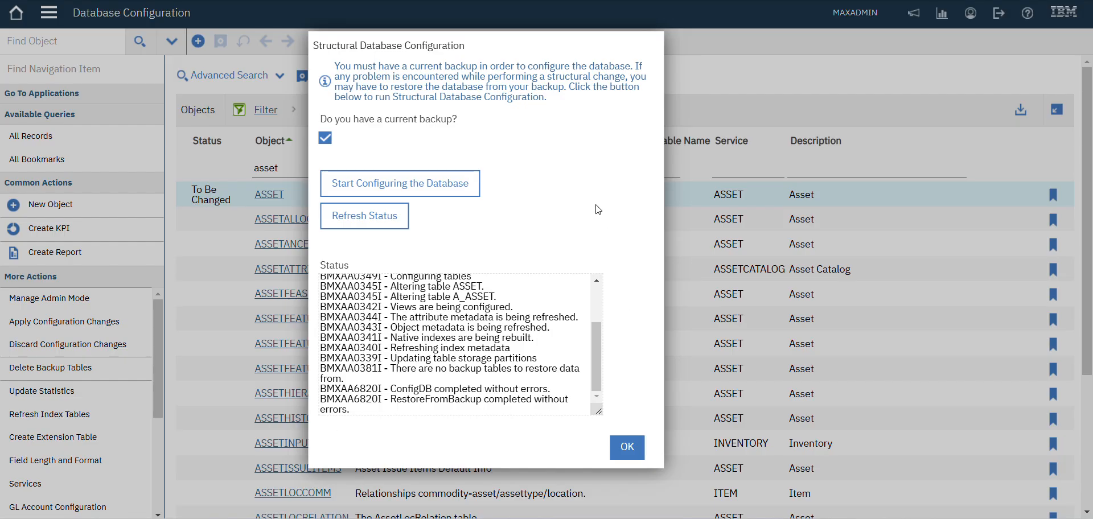
click(627, 446)
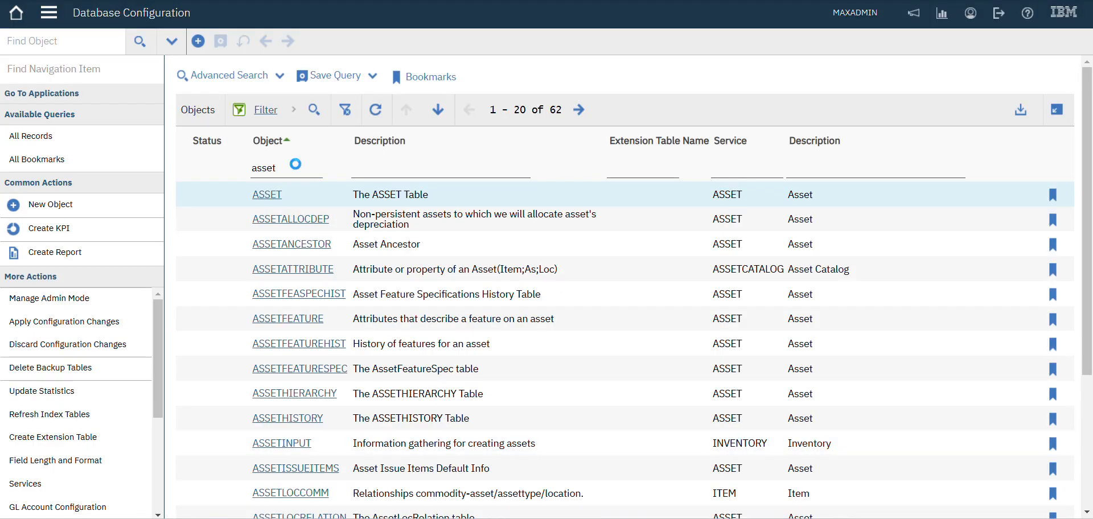
Step: Go back to the start page and reopen the Database Configuration application from the recent applications
click(32, 16)
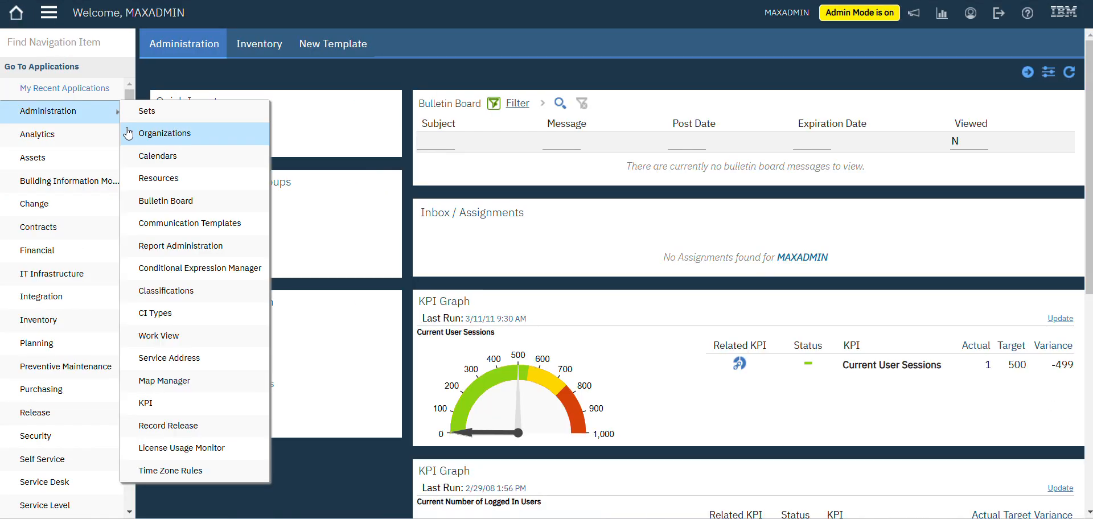
scroll(136, 133, down, 2)
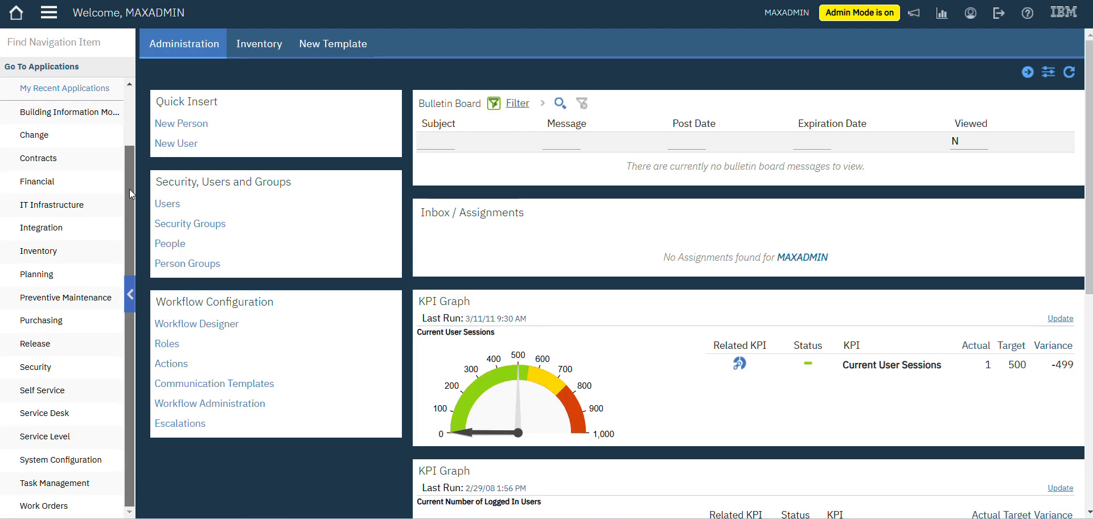
scroll(130, 148, up, 3)
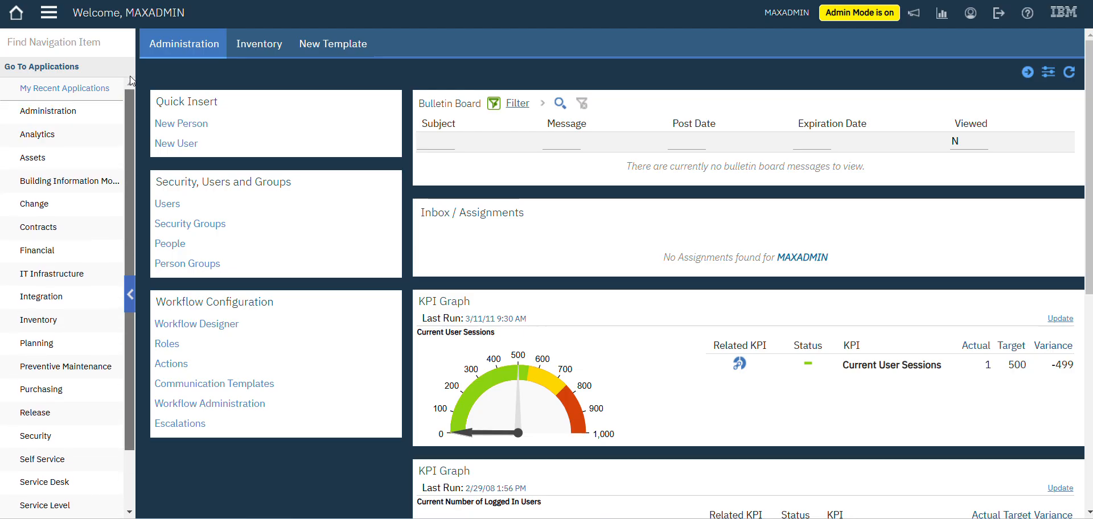
scroll(129, 85, down, 3)
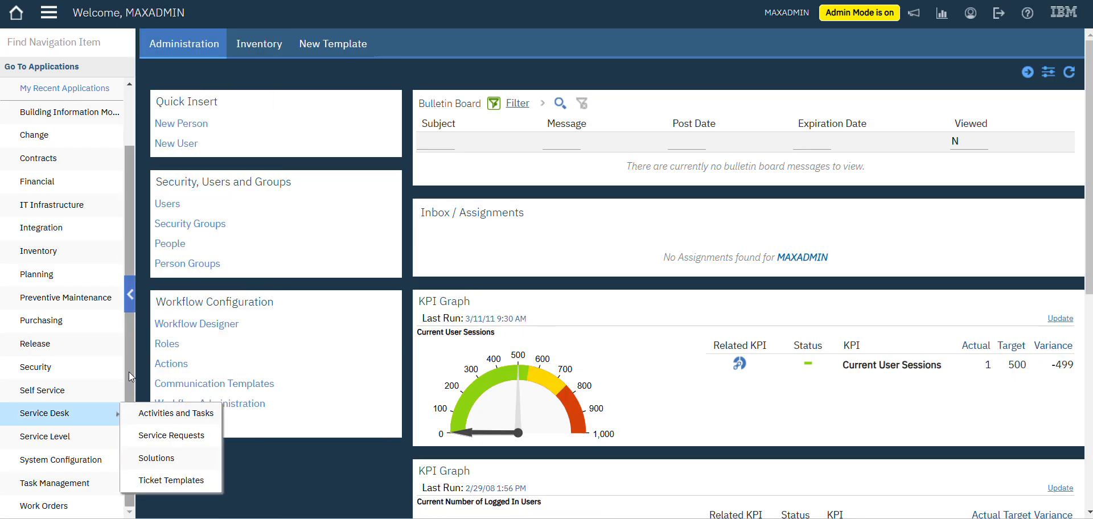
scroll(130, 244, up, 3)
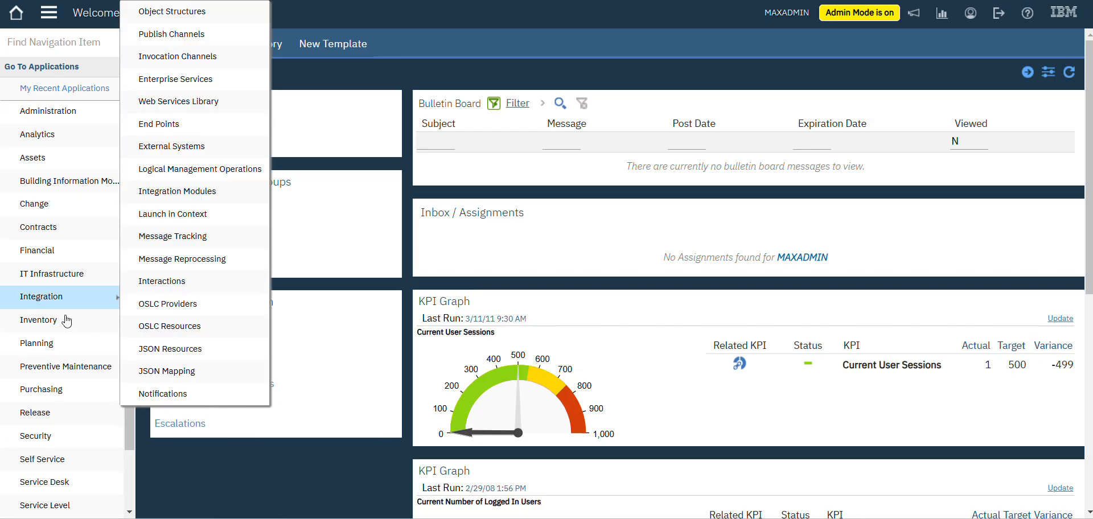
mouse_move(121, 109)
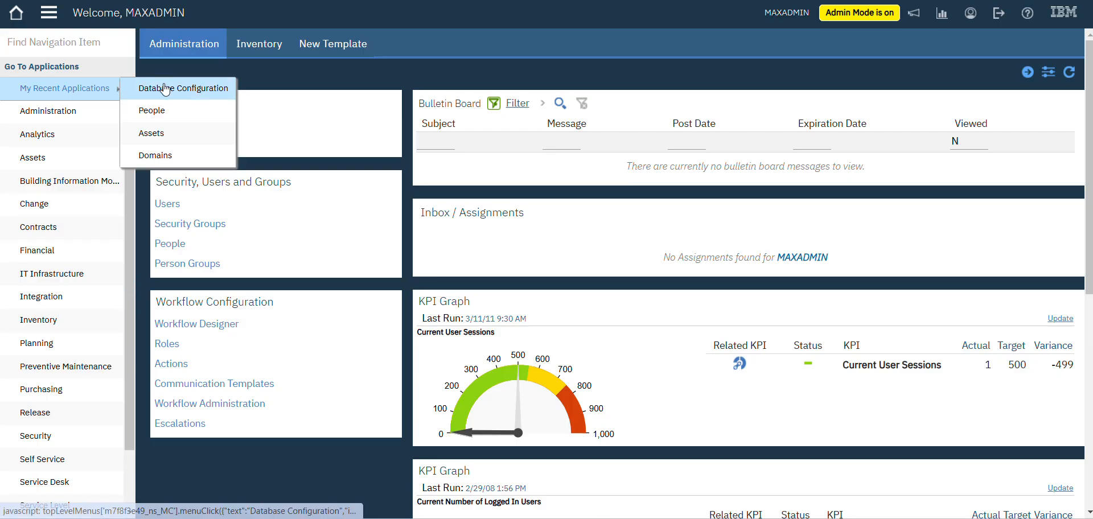
click(143, 88)
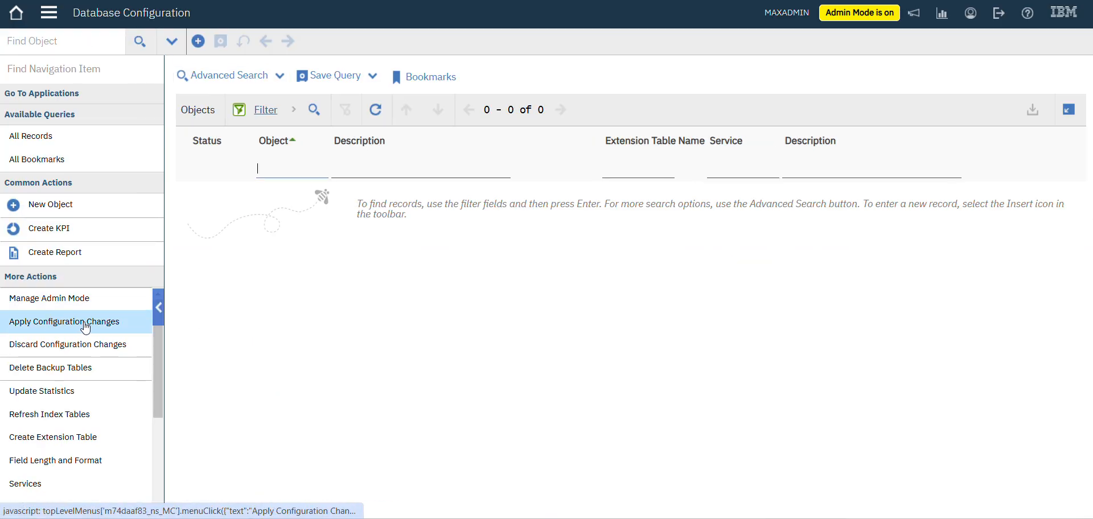
Step: Turn Admin Mode off, refresh its status until the process finishes, and close the dialog
click(61, 301)
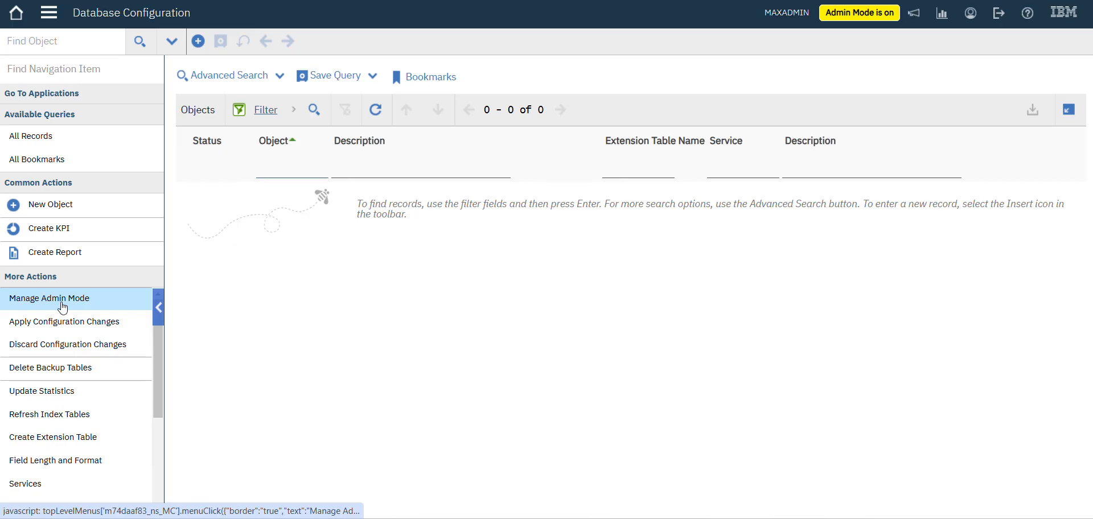
click(557, 162)
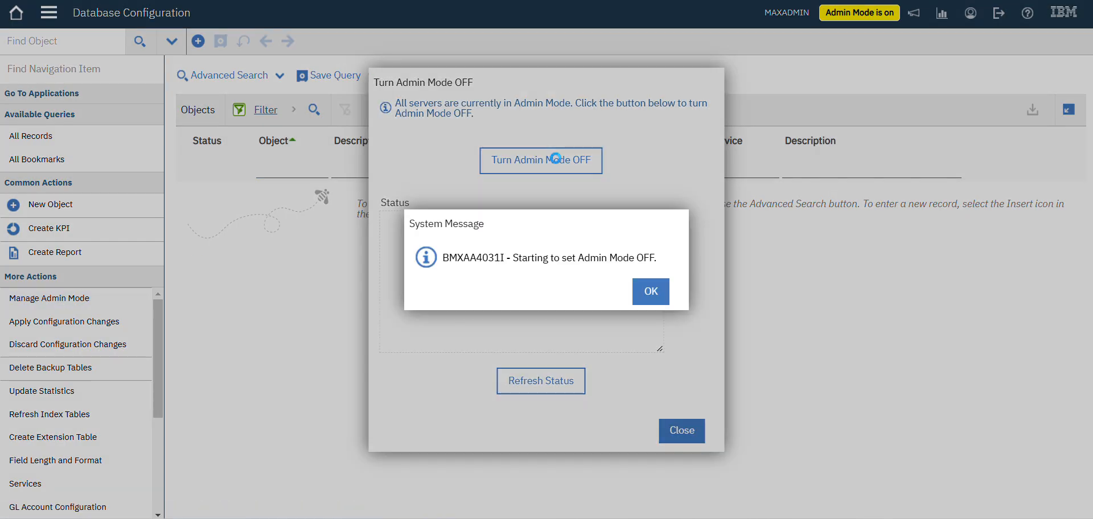
click(651, 292)
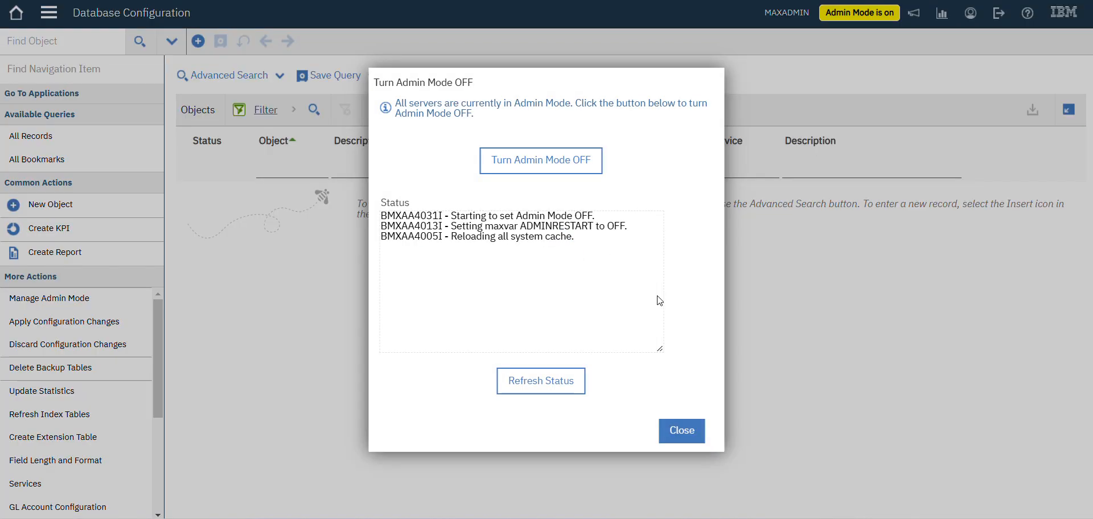
click(538, 391)
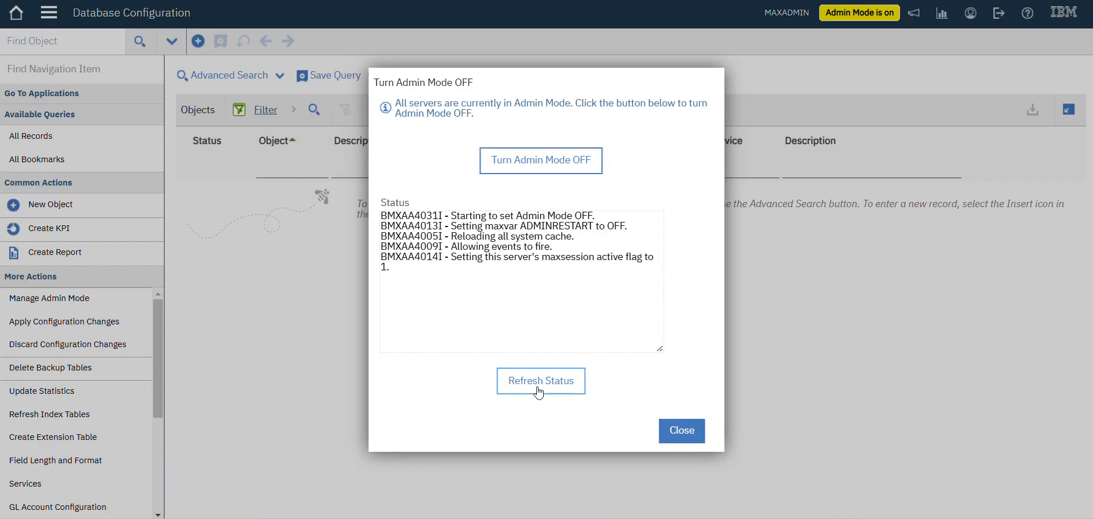
click(539, 392)
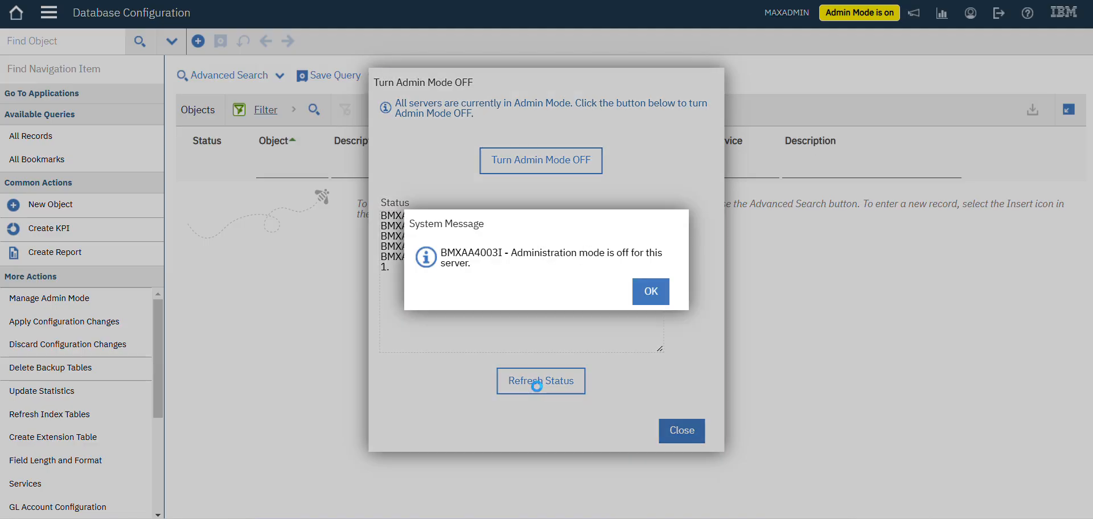
click(651, 292)
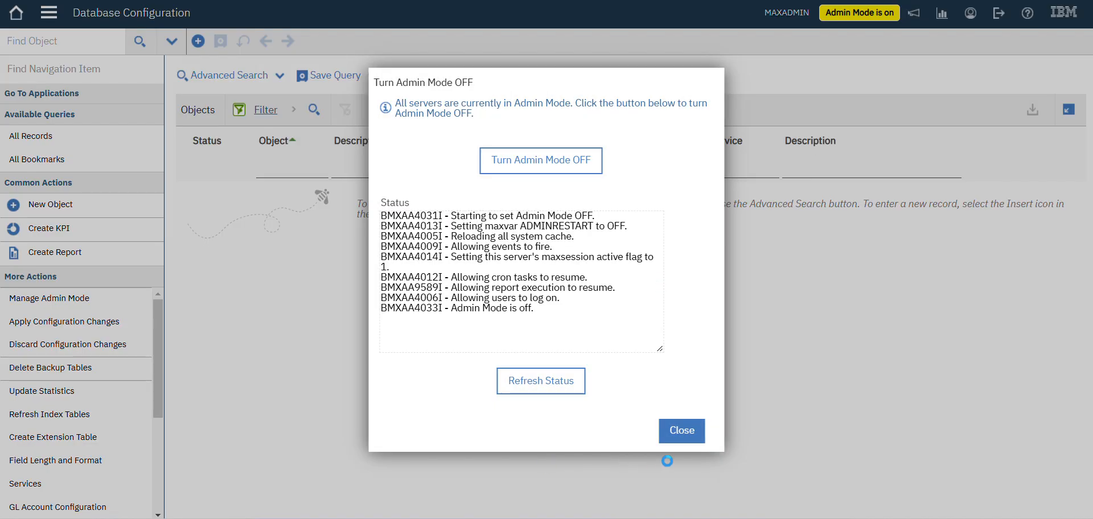
click(681, 434)
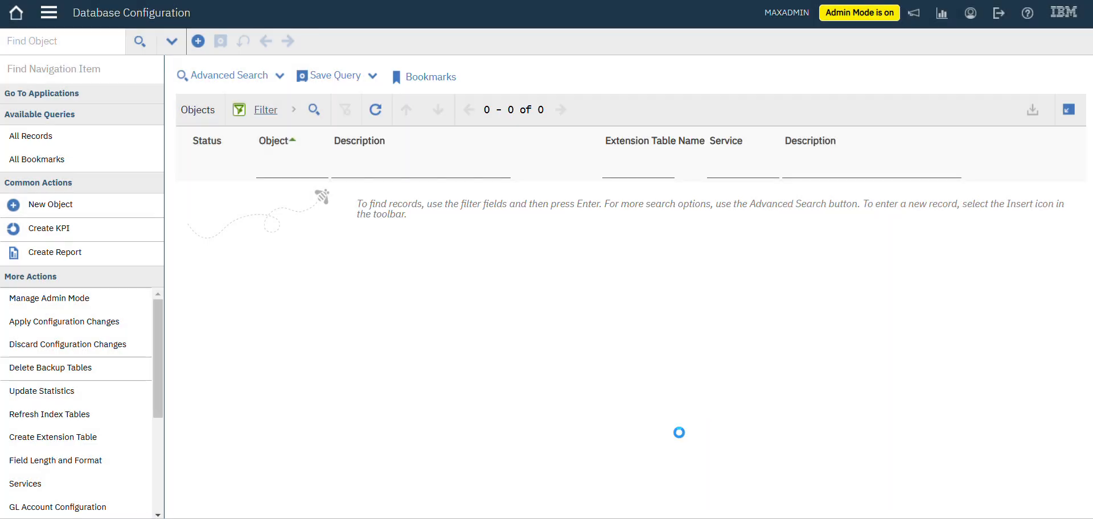
Step: Return to the start page and open the Domains application from the platform configuration applications
click(17, 21)
mouse_move(86, 110)
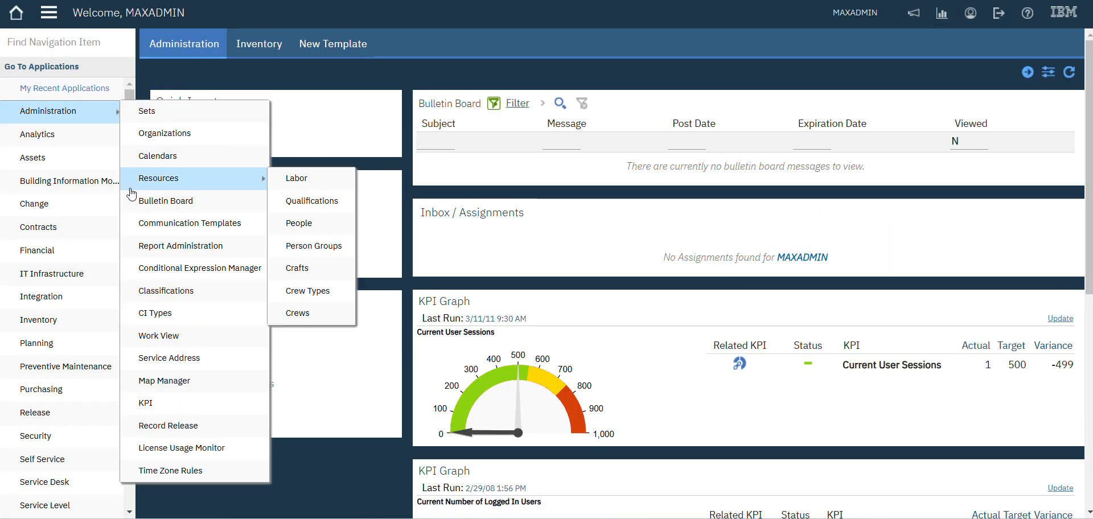
scroll(131, 228, down, 3)
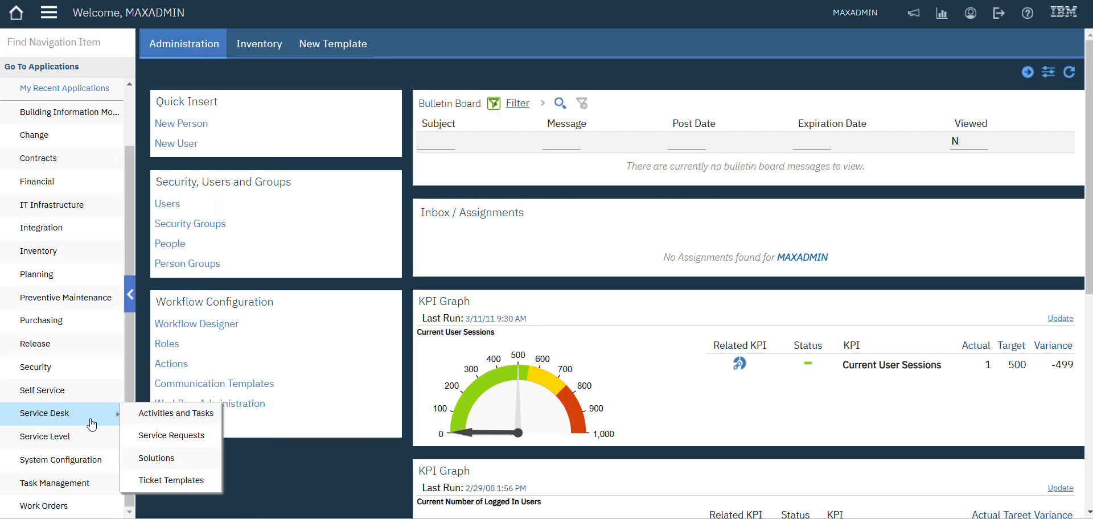
mouse_move(87, 466)
mouse_move(194, 459)
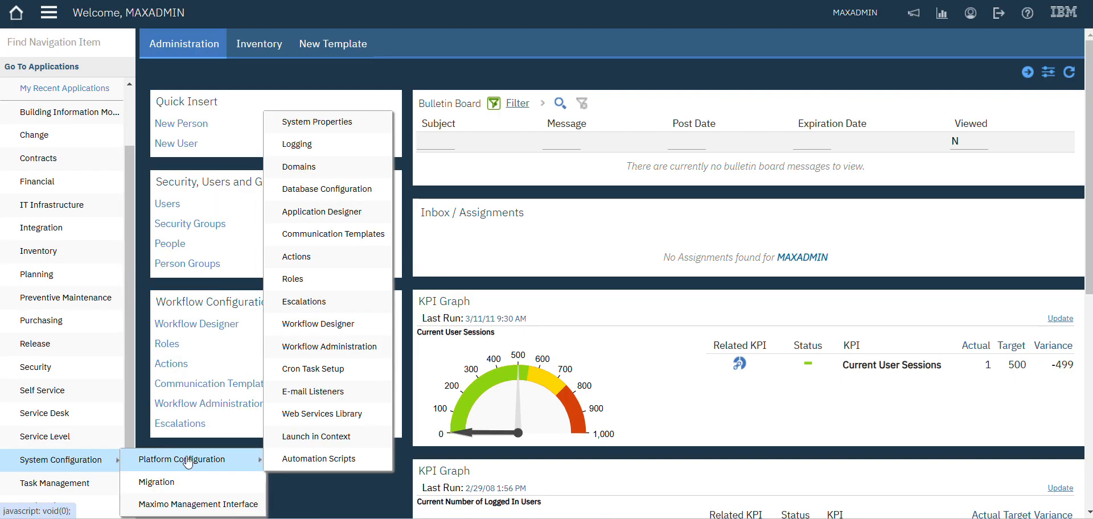
click(322, 174)
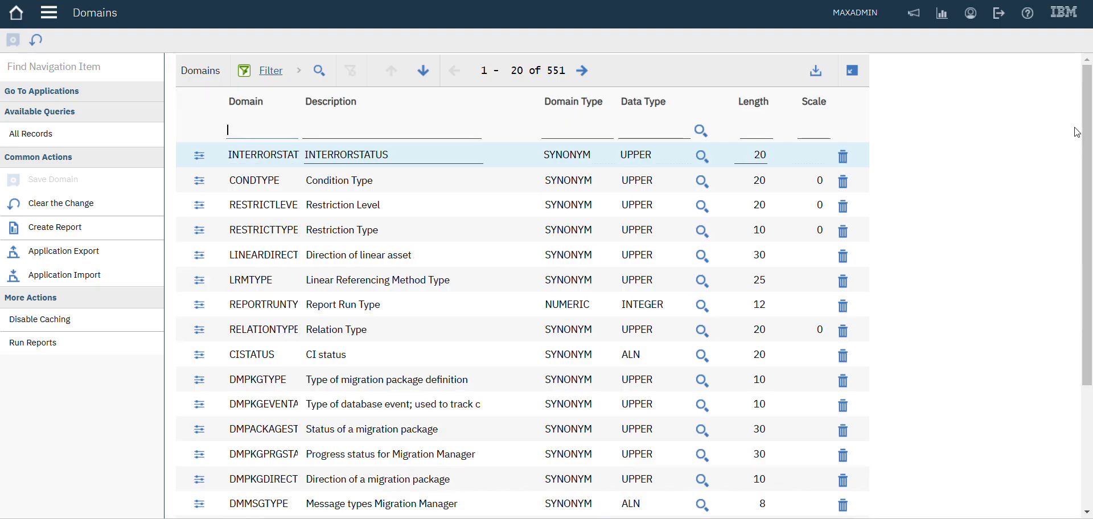
Step: Add a new CROSSOVER domain named COPYPERSON and use the same text as its description
drag(1087, 96, 1089, 308)
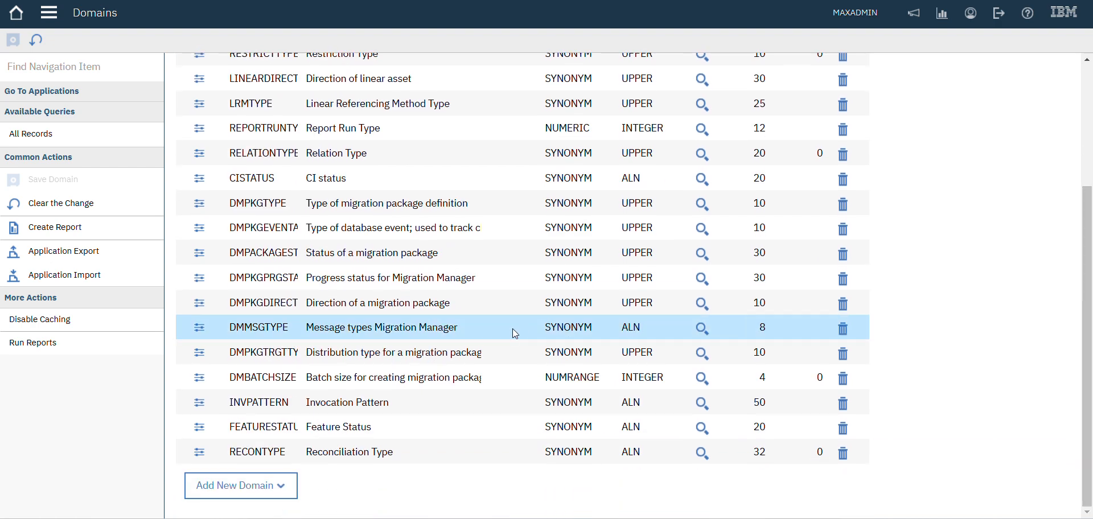
click(282, 485)
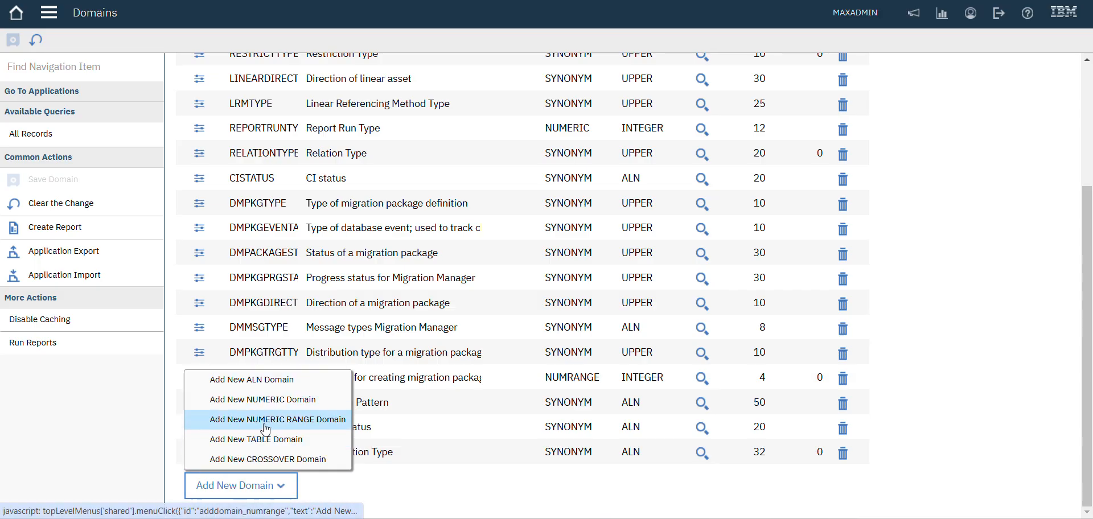
click(265, 462)
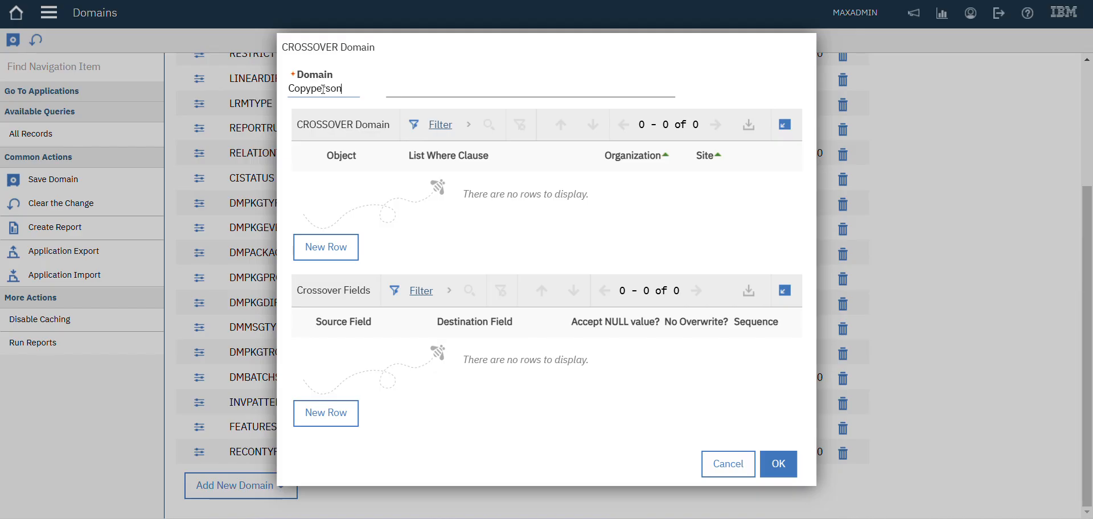
key(Tab)
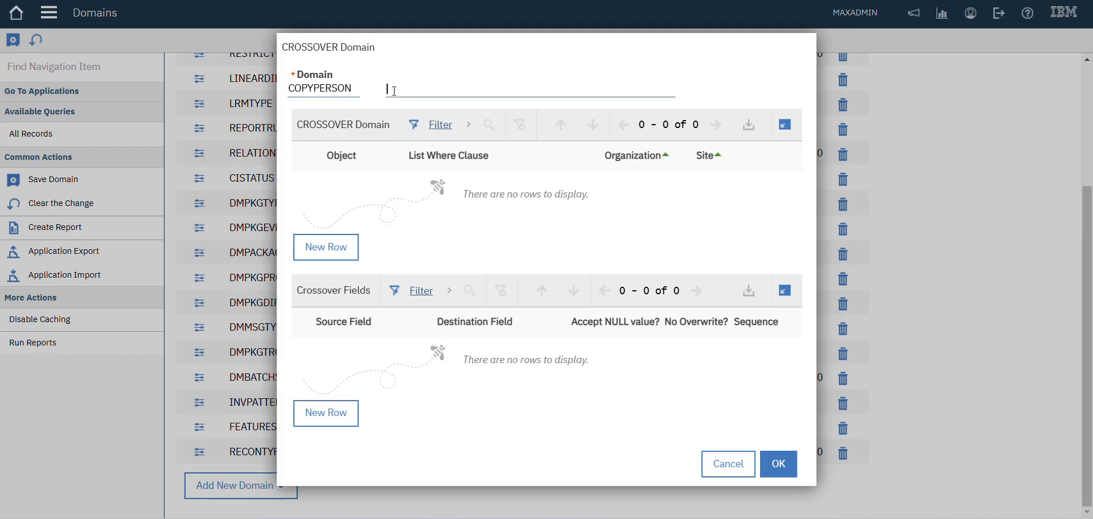
double_click(337, 92)
key(ctrl+c)
click(425, 90)
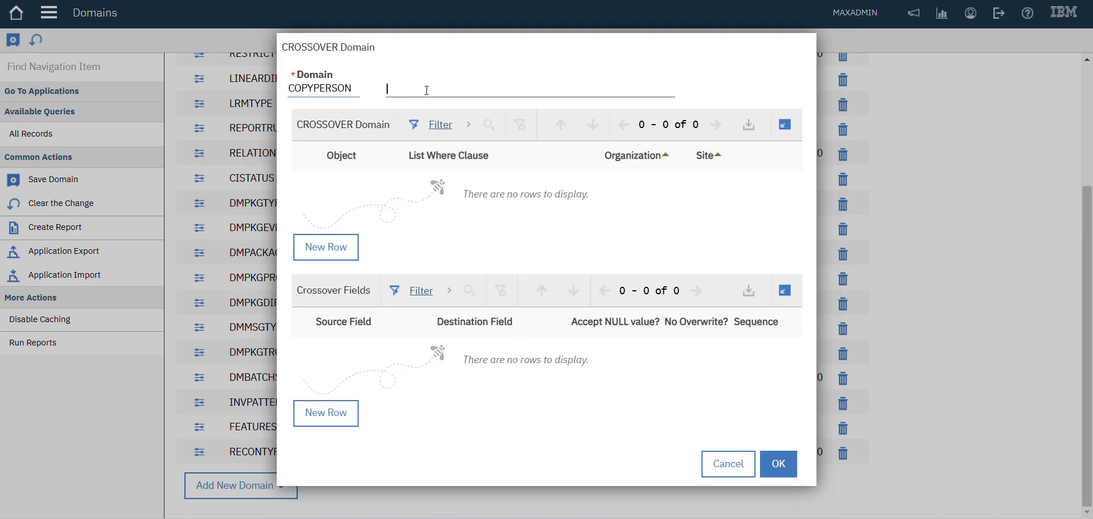
key(ctrl+v)
click(372, 212)
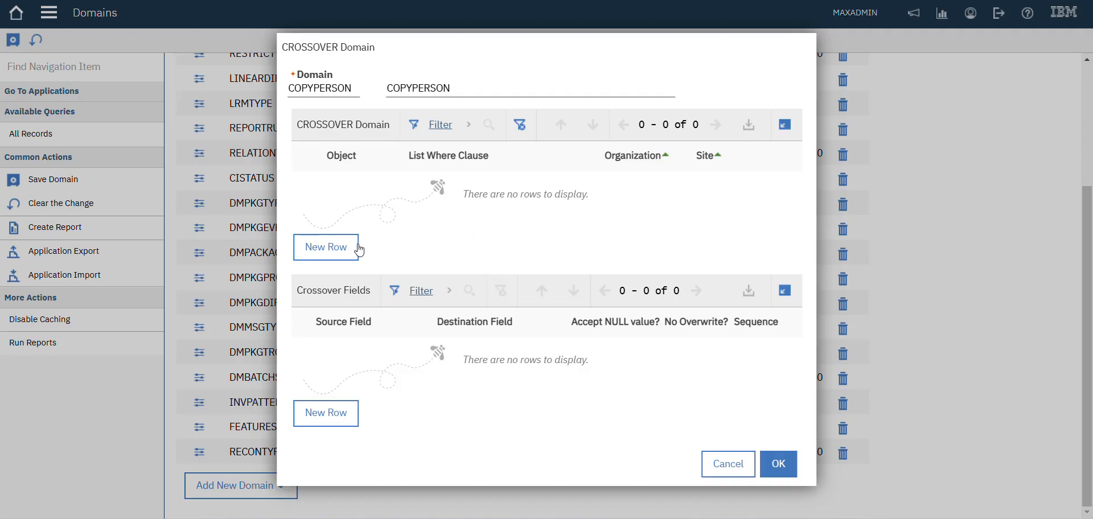
Step: Add a row to the crossover domain and choose PERSON as its object, filtering the object lookup by "person"
click(333, 260)
click(355, 203)
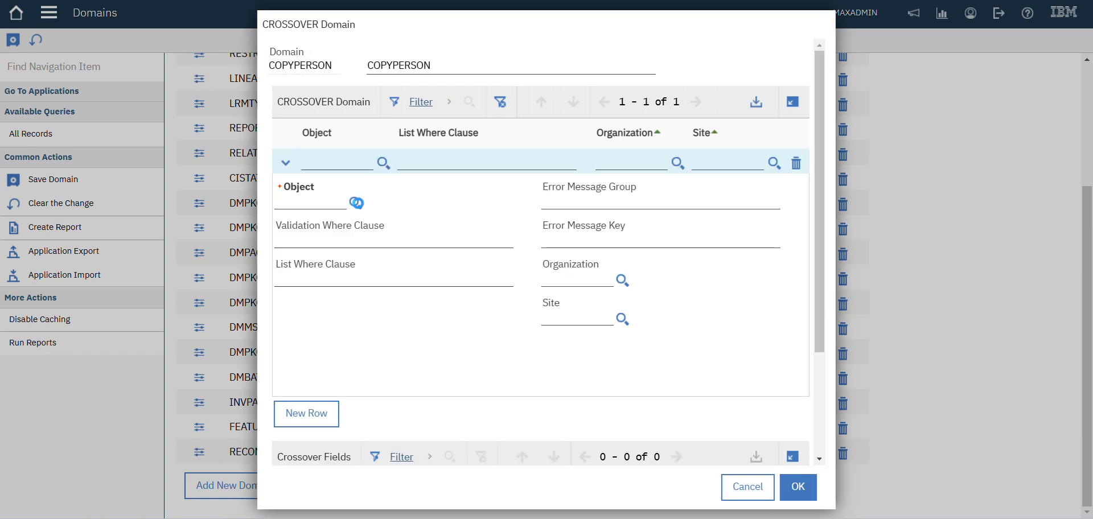
text(person)
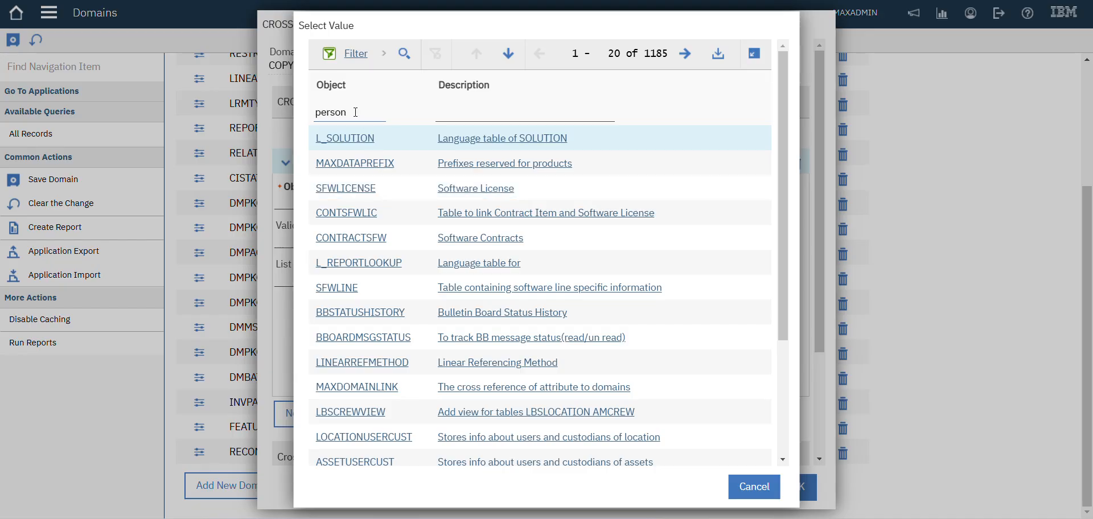
key(Return)
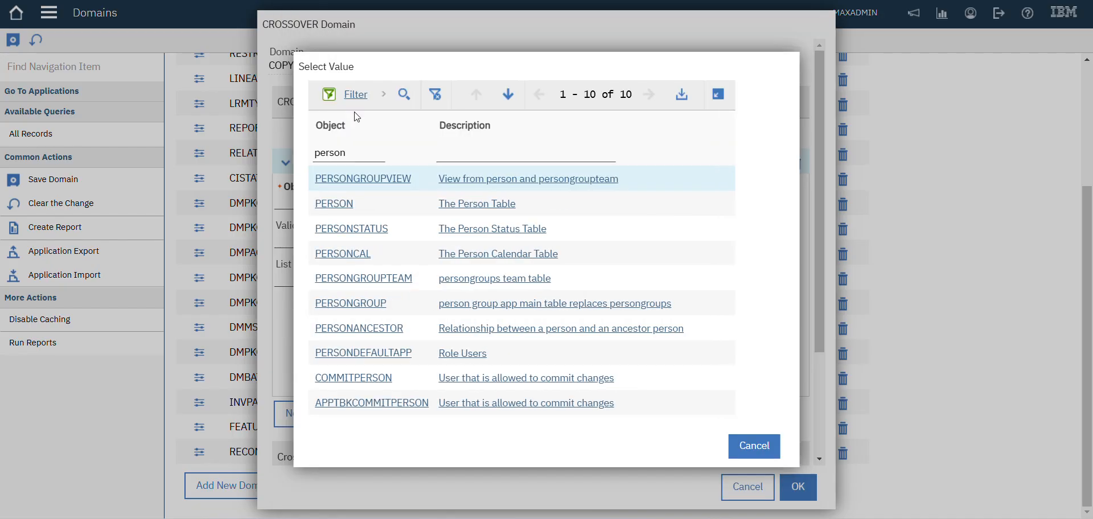
click(341, 212)
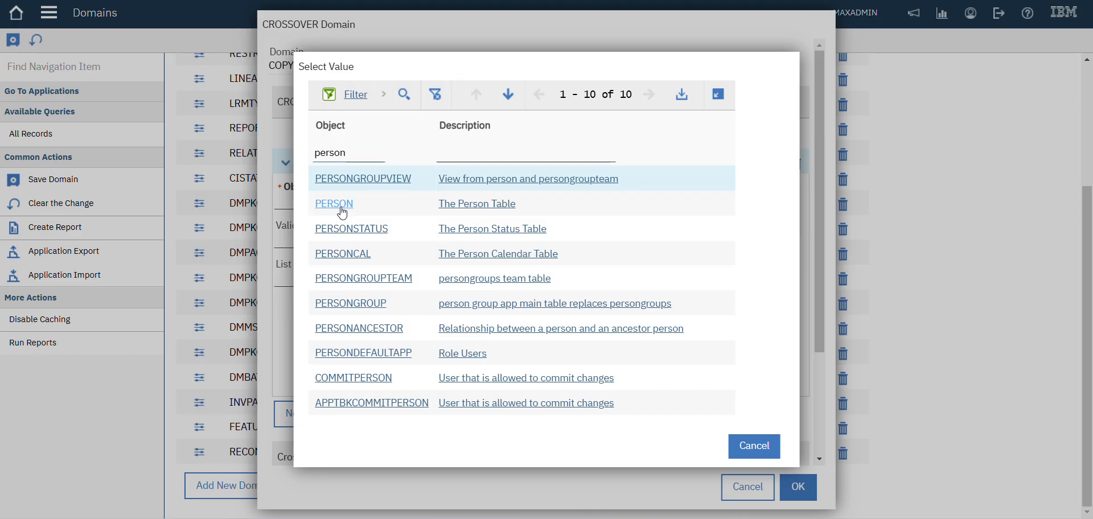
Step: Set the PERSON row's list where clause to personid=:personid
click(330, 242)
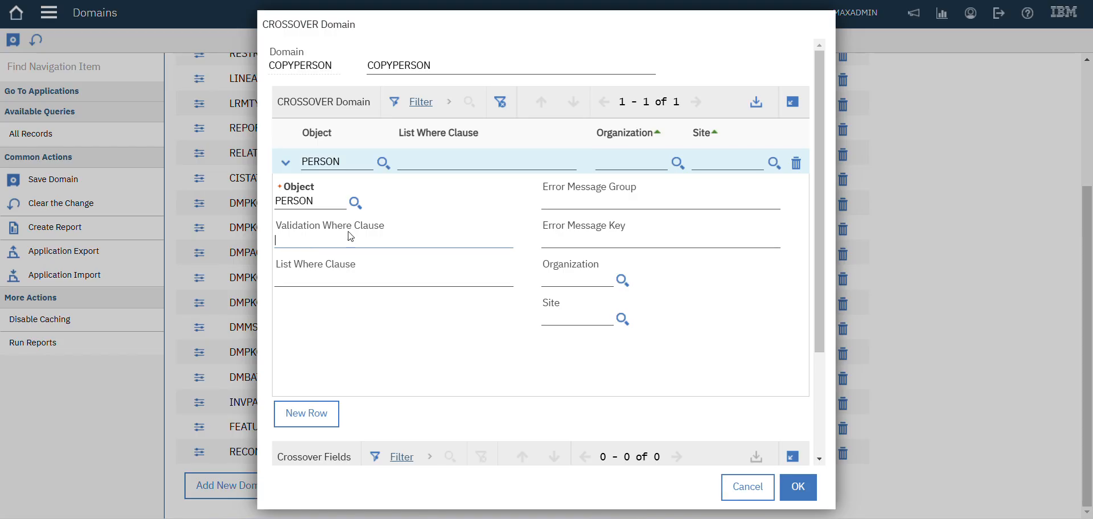
click(304, 278)
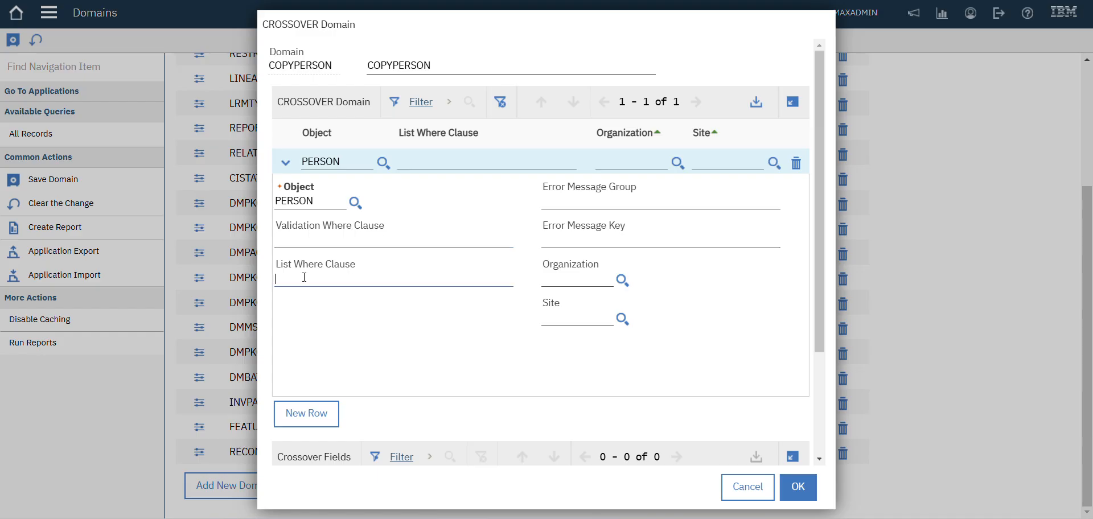
text(person)
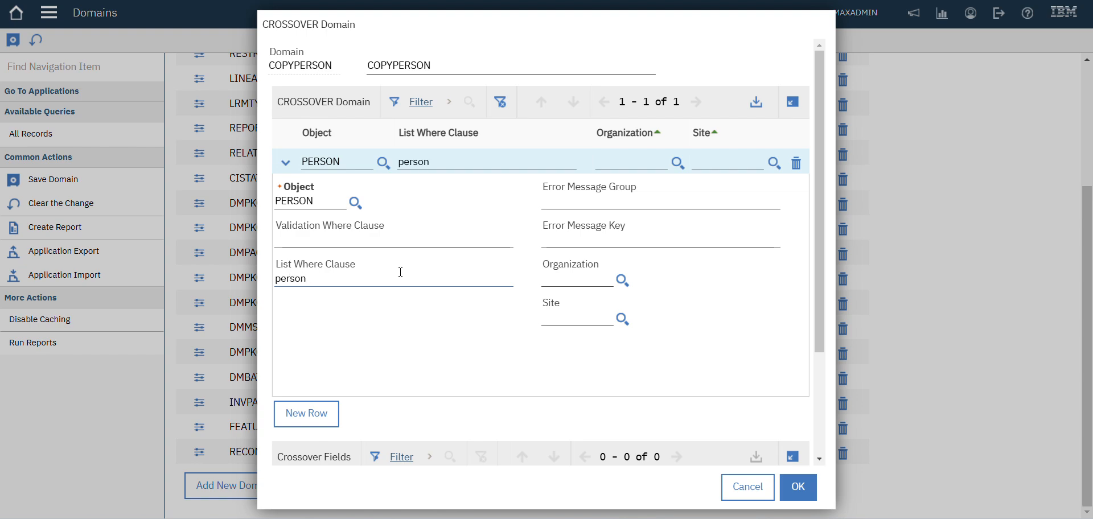
text(id)
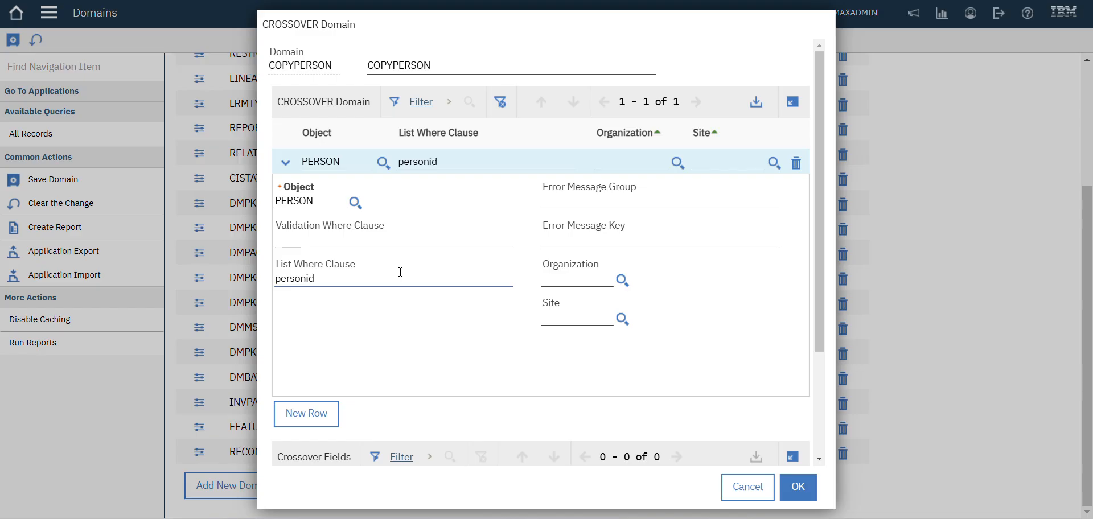
text(=:personid)
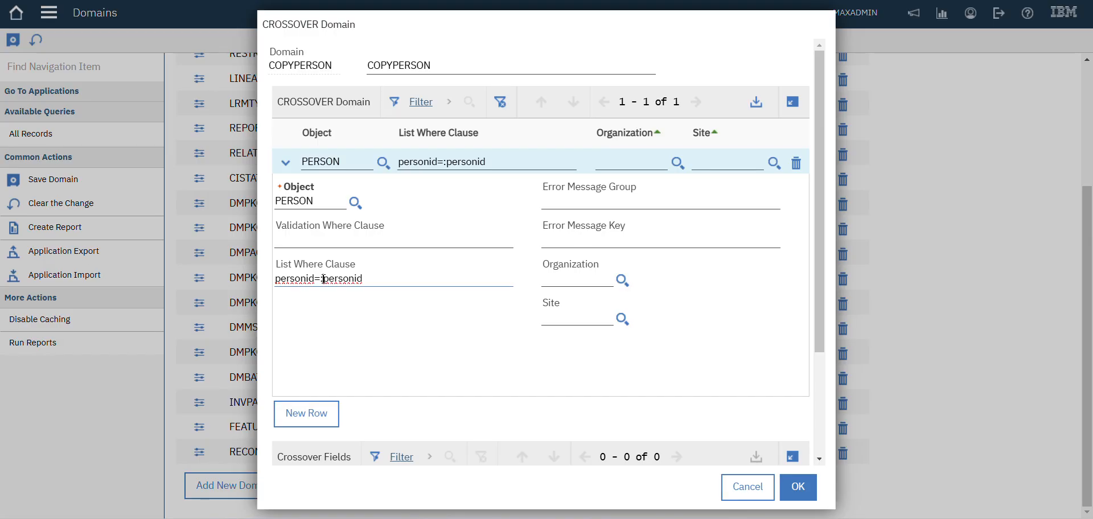
click(369, 310)
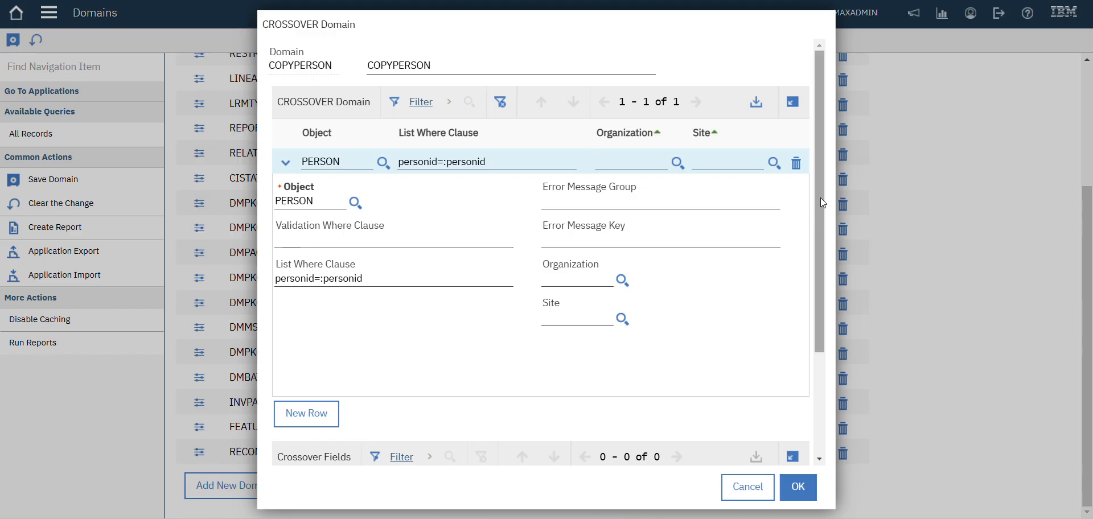
Step: Add a crossover field row and choose DISPLAYNAME as its source field, filtering the attribute lookup by "displa"
mouse_move(821, 198)
mouse_down()
mouse_move(829, 274)
mouse_move(831, 186)
mouse_move(819, 211)
mouse_up()
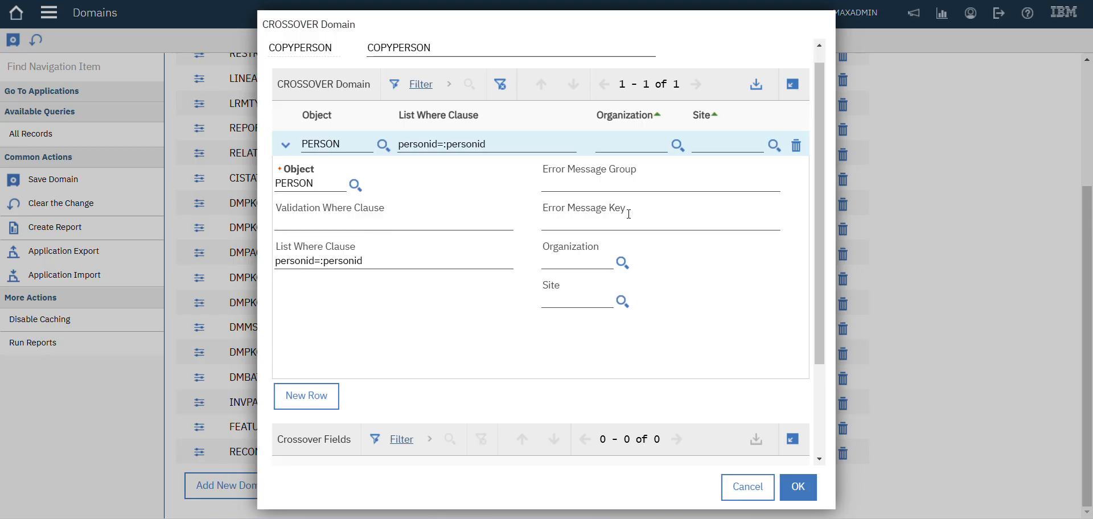
drag(819, 119, 818, 241)
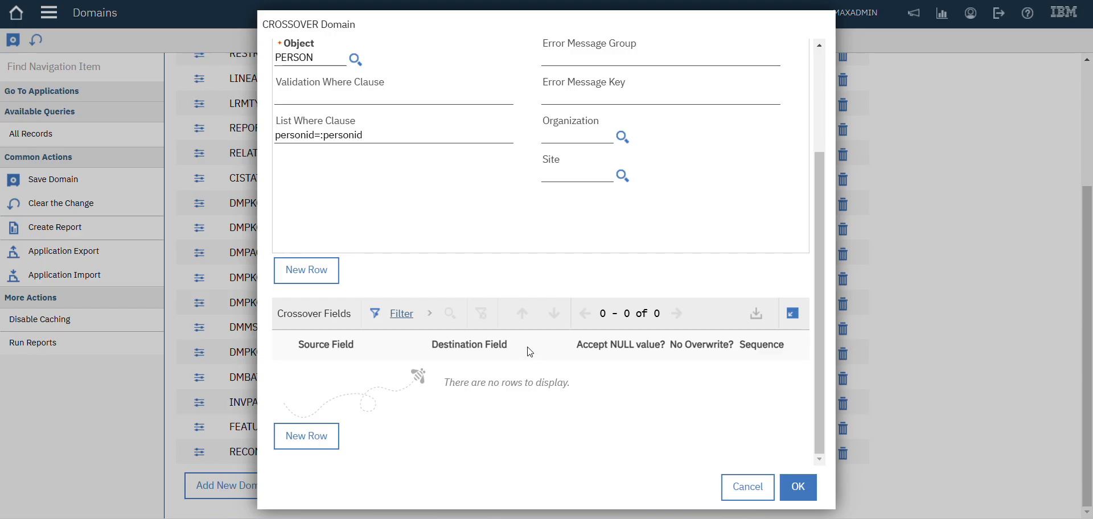
click(308, 437)
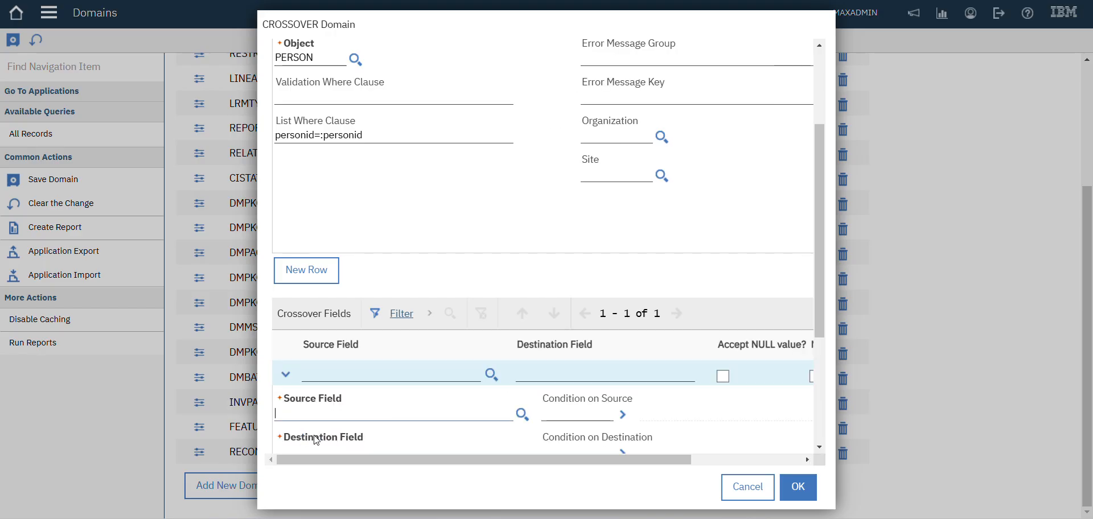
drag(820, 192, 822, 245)
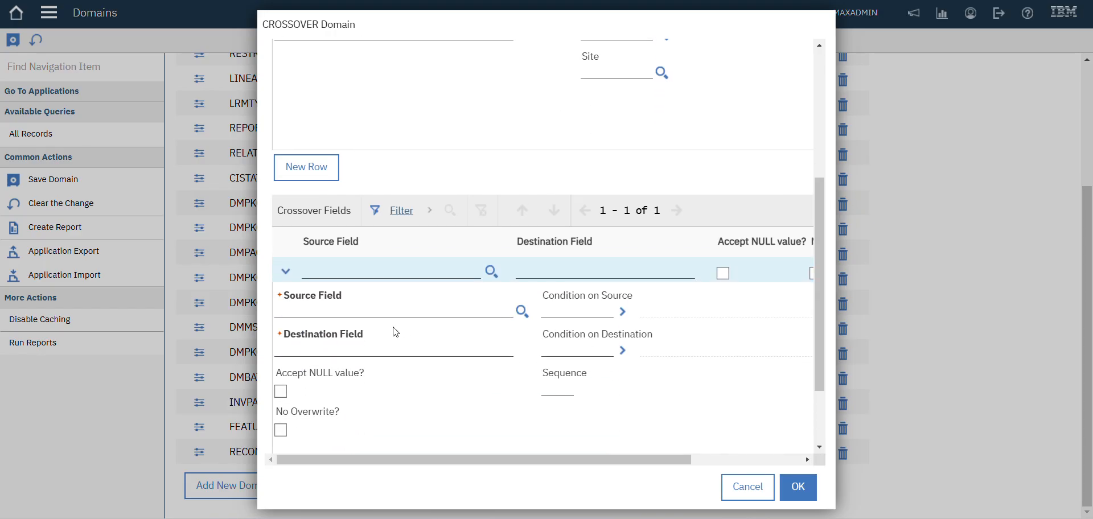
click(522, 311)
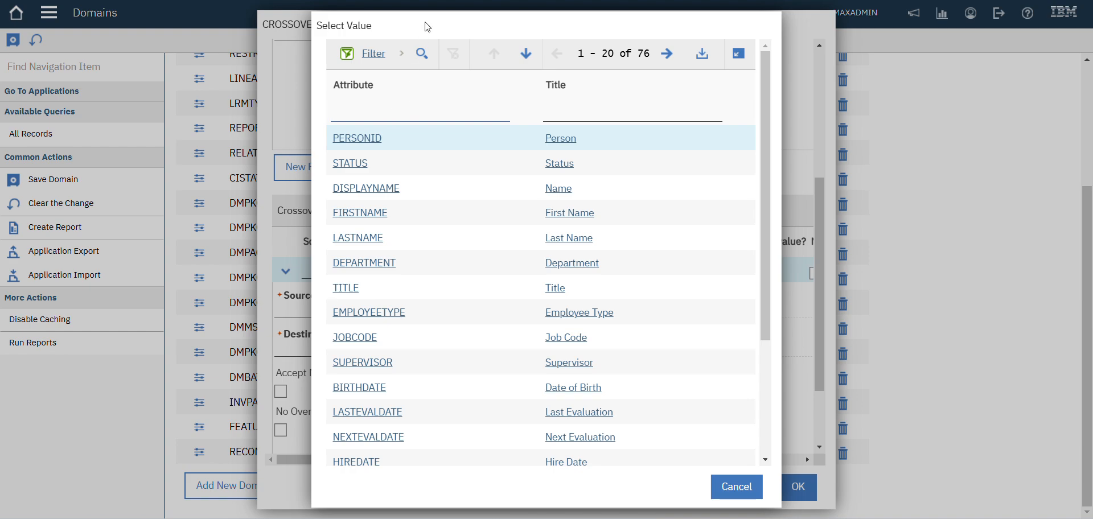
drag(430, 26, 511, 29)
click(462, 118)
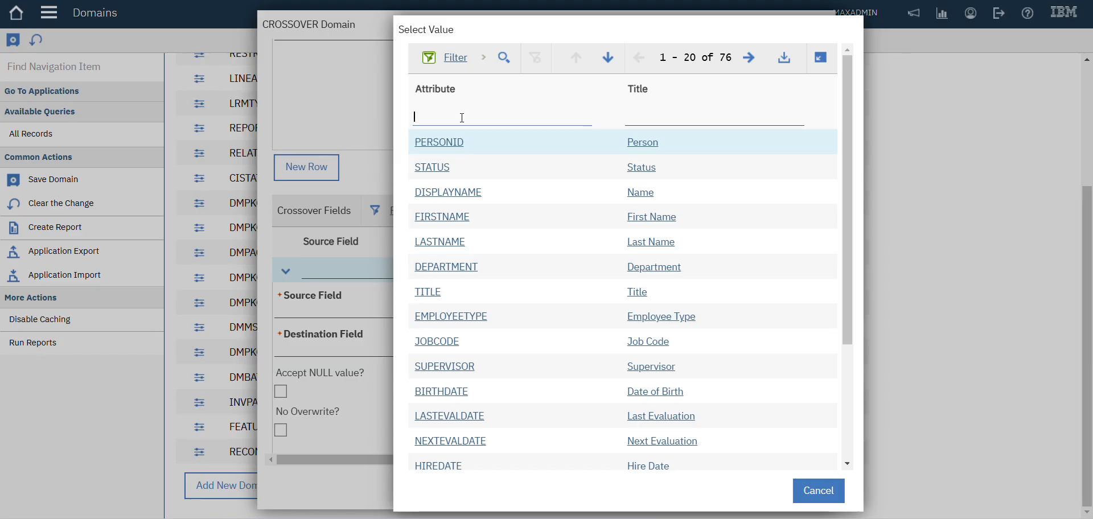
text(displa)
key(Return)
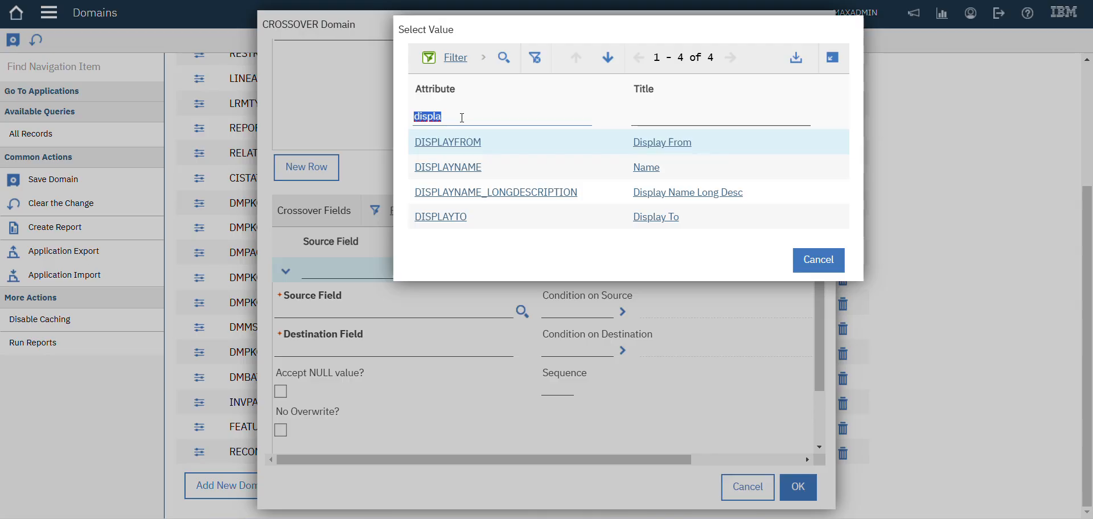
click(456, 166)
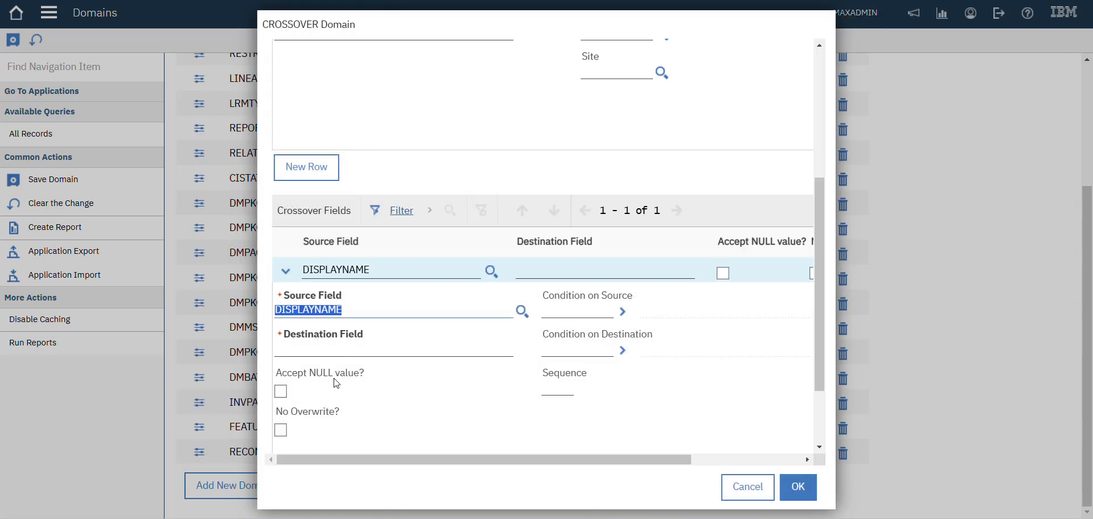
Step: Set the destination field of the DISPLAYNAME crossover row to OWNERNAME, written in capitals
click(315, 344)
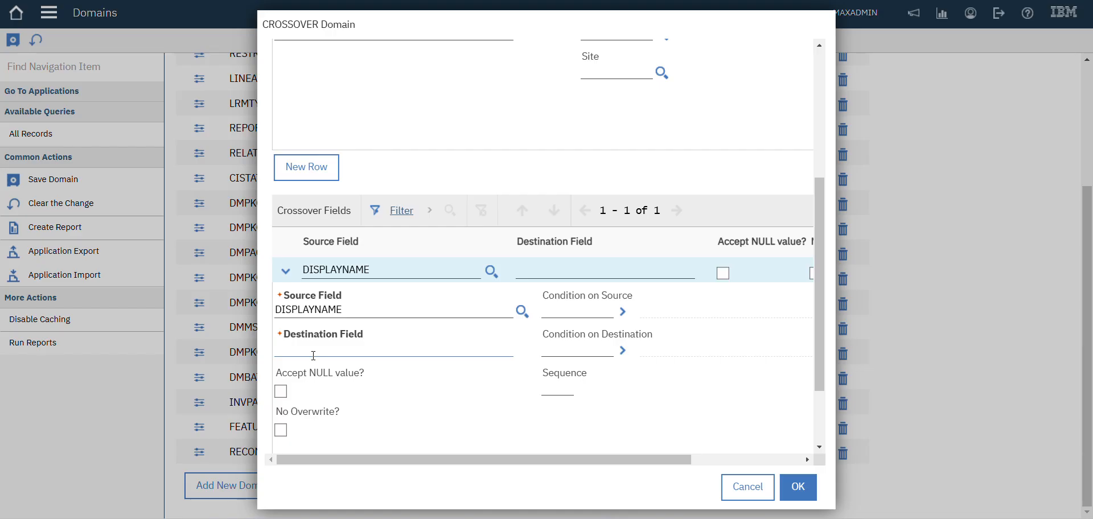
text(ownername)
double_click(398, 347)
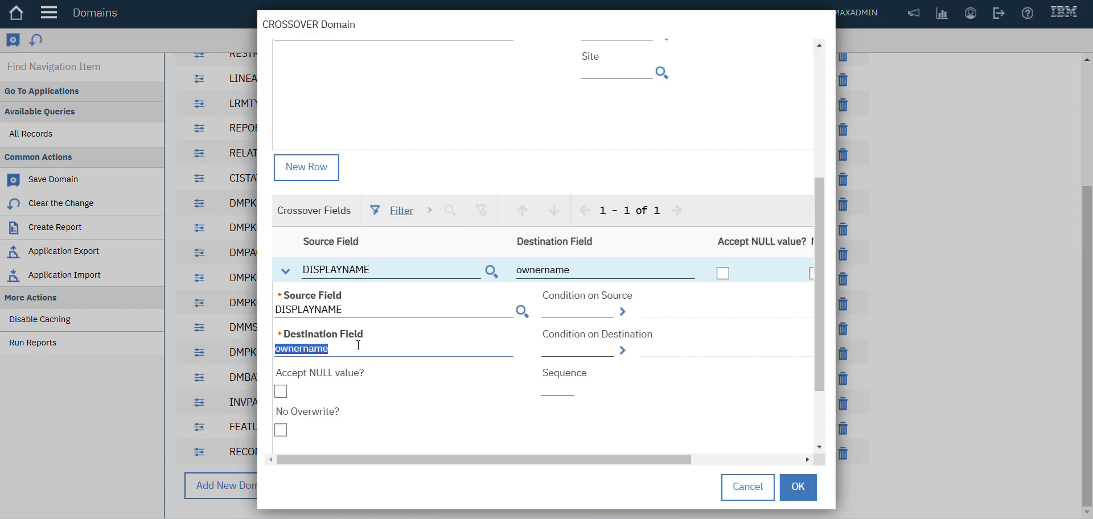
click(358, 345)
key(BackSpace)
key(BackSpace)
key(BackSpace)
key(BackSpace)
key(BackSpace)
key(BackSpace)
key(BackSpace)
key(BackSpace)
key(BackSpace)
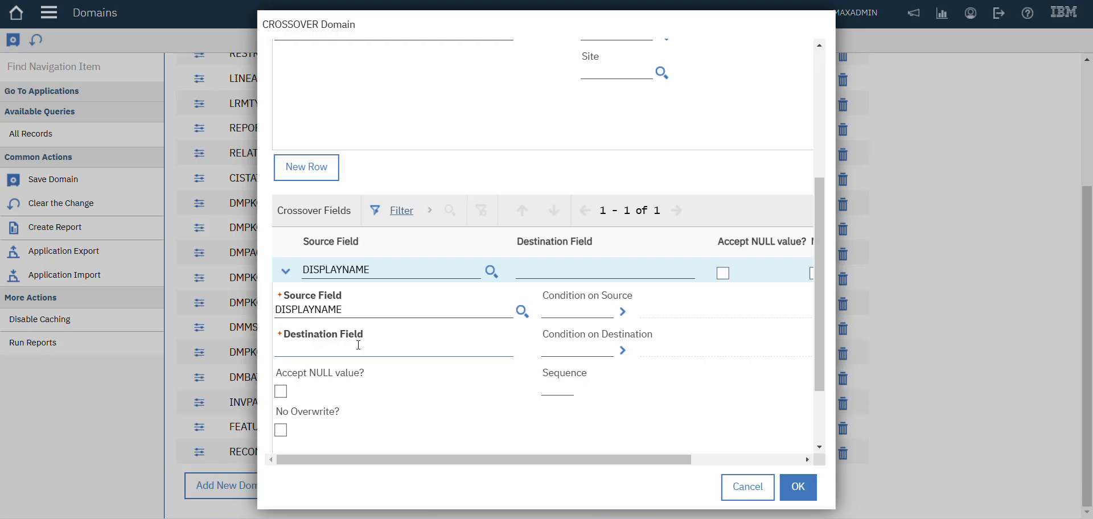
text(OWNERNAME)
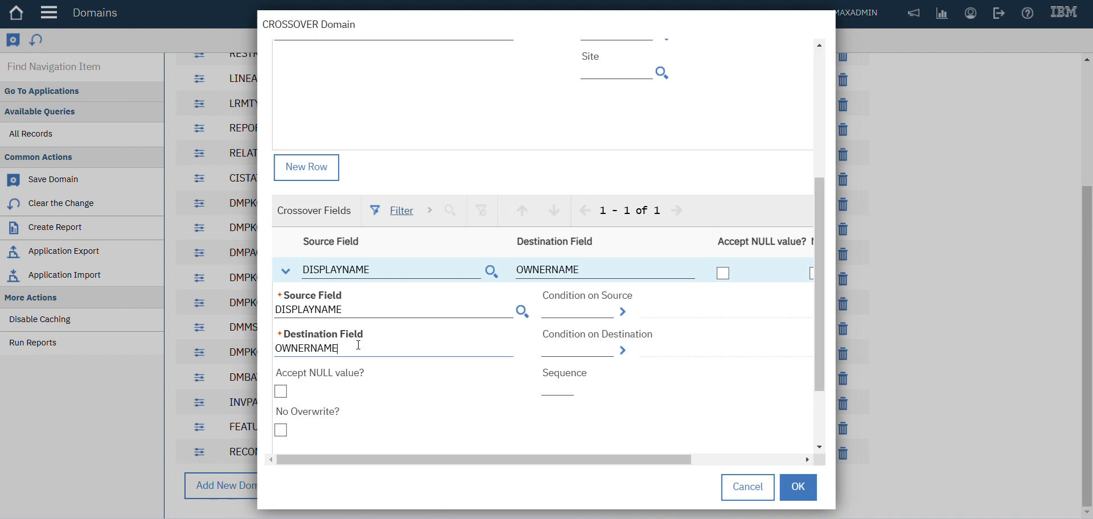
click(415, 394)
click(286, 271)
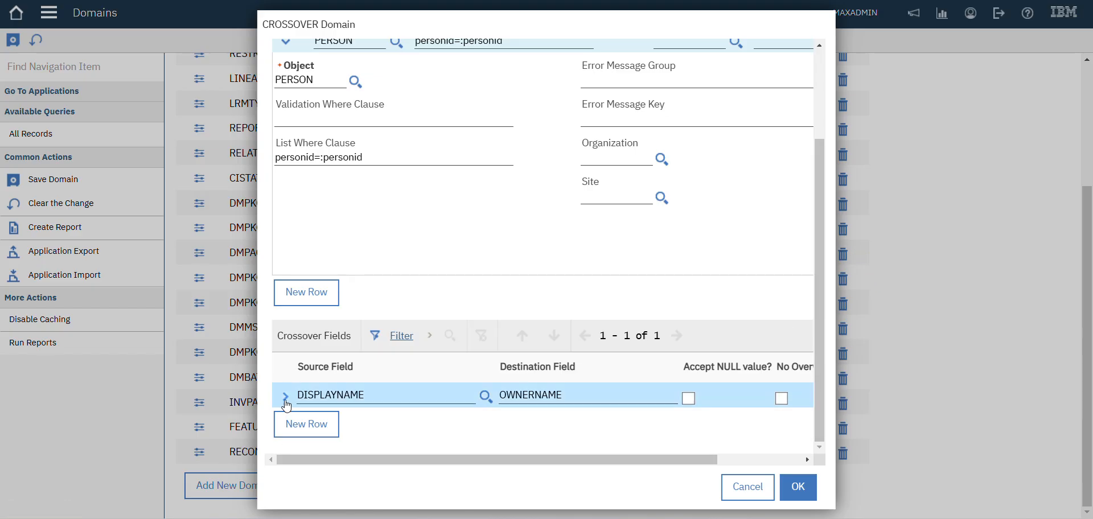
Step: Add a second crossover field row and choose CITY as its source field, filtering the attribute lookup by "CITY"
click(332, 434)
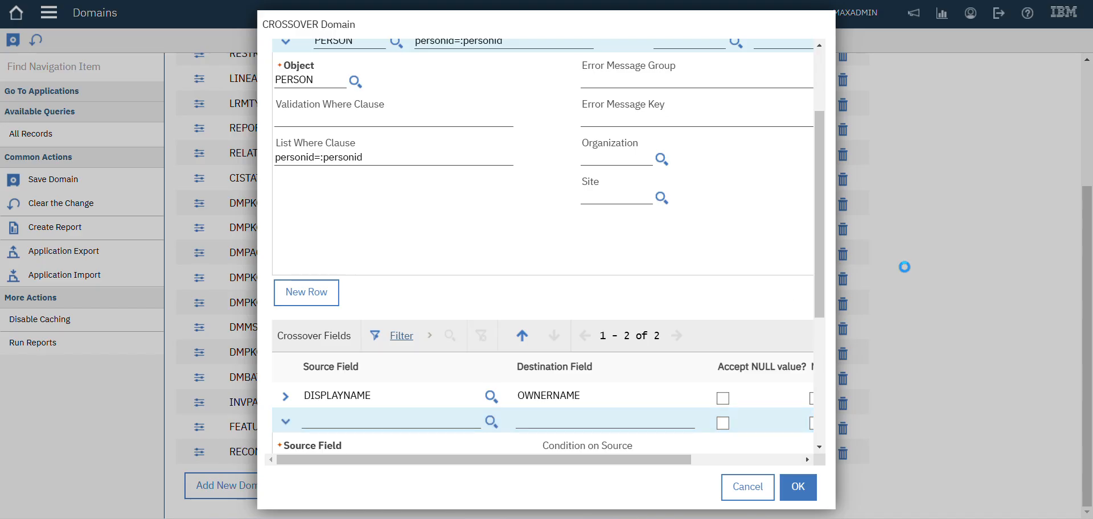
drag(821, 213, 829, 306)
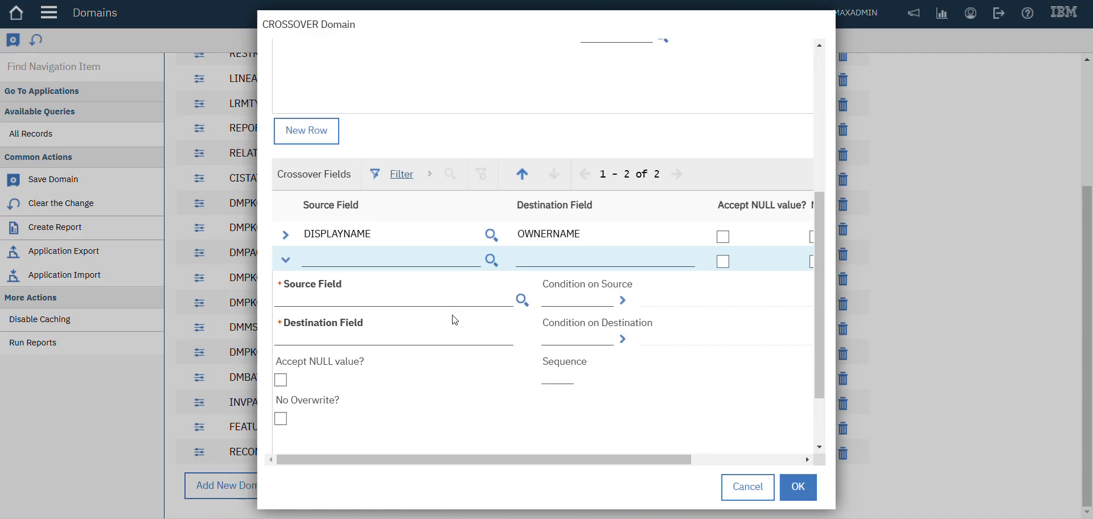
click(523, 301)
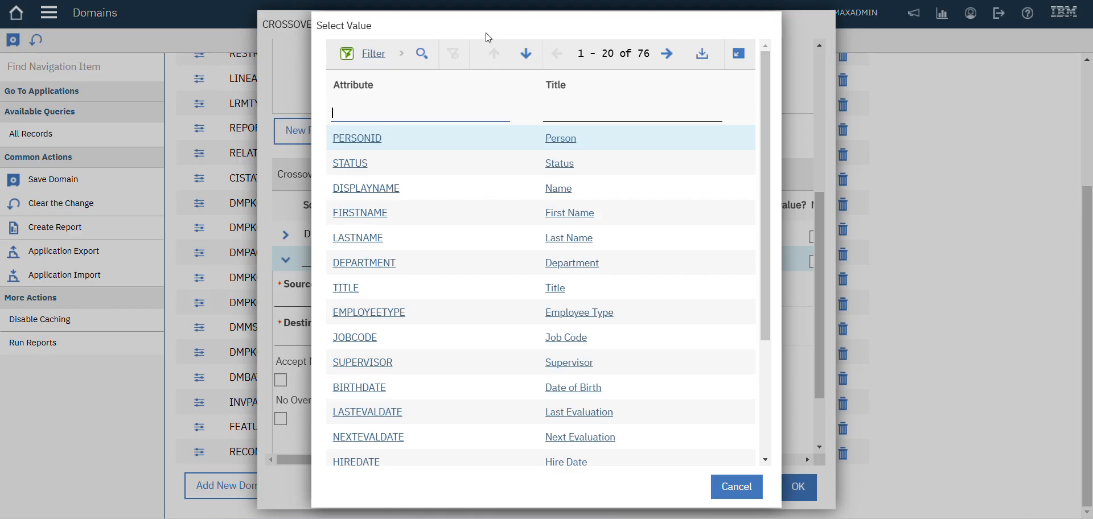
drag(463, 27, 568, 23)
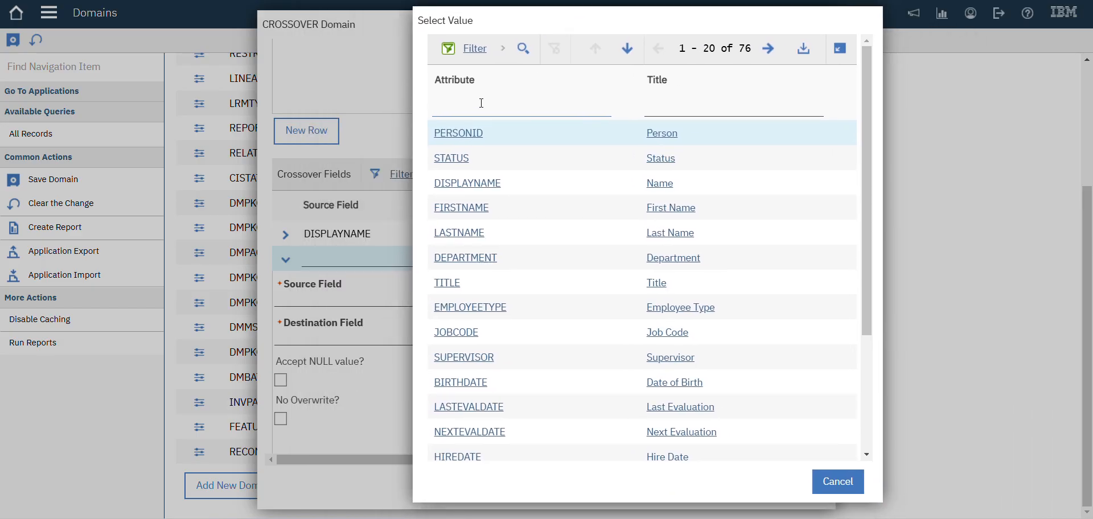
text(CITY)
key(Return)
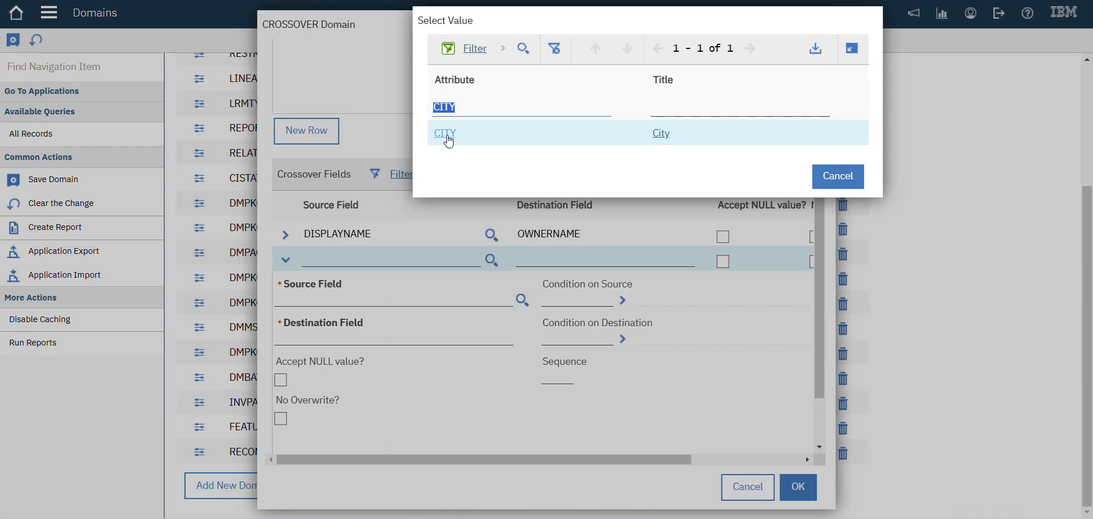
click(446, 135)
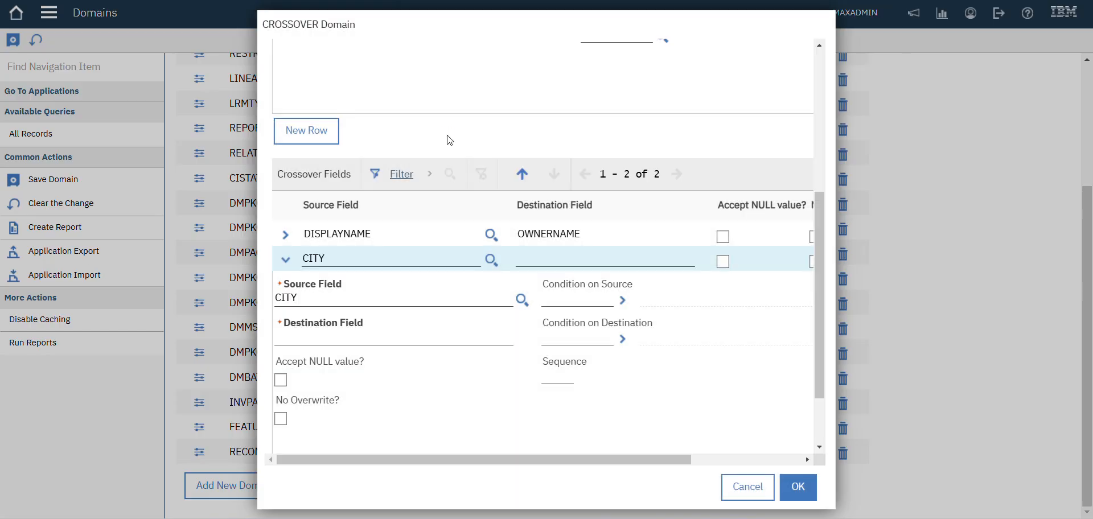
Step: Set the destination field of the CITY crossover row to CITY and collapse the row's details
click(366, 344)
text(CITY)
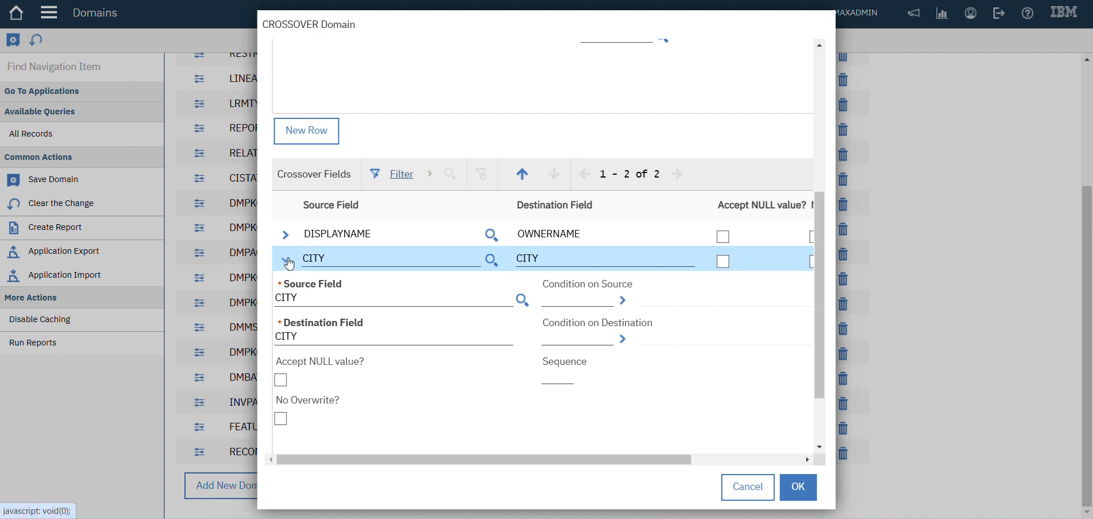
click(285, 259)
Step: Add a third crossover field row and choose ADDRESSLINE1 as its source field, filtering the attribute lookup by "ADDRES"
click(308, 433)
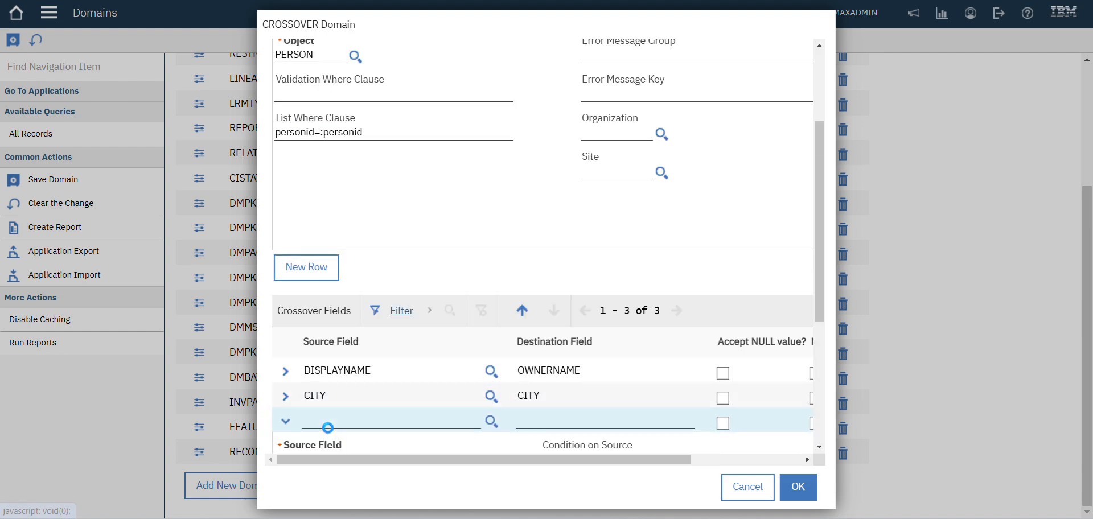
drag(818, 233, 806, 313)
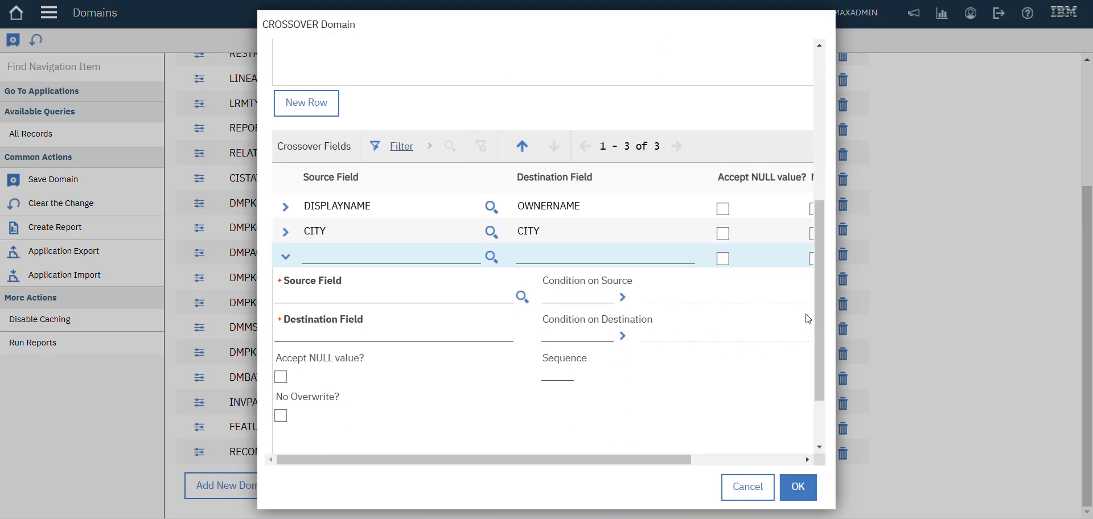
click(318, 297)
click(522, 297)
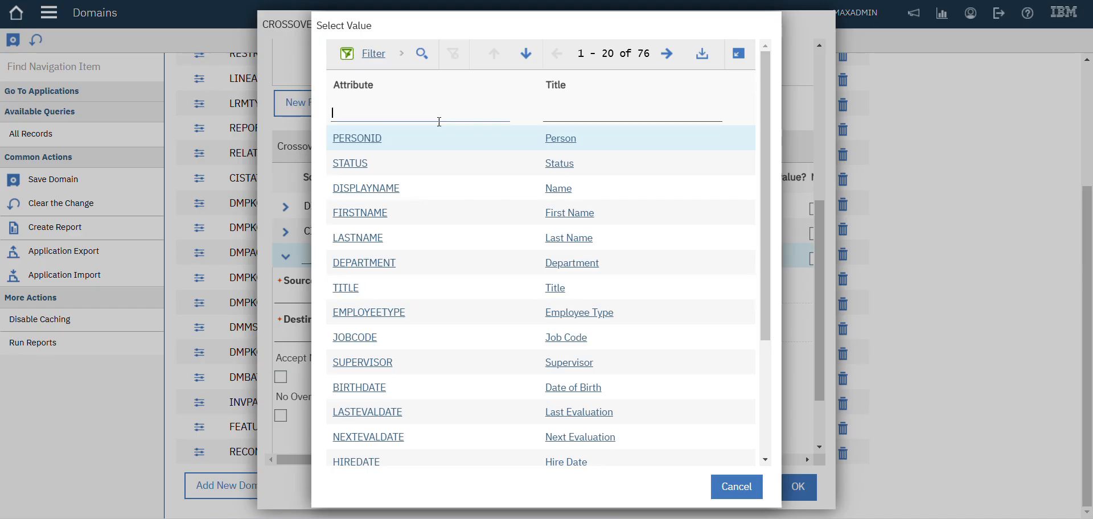
text(ADDRES)
key(Return)
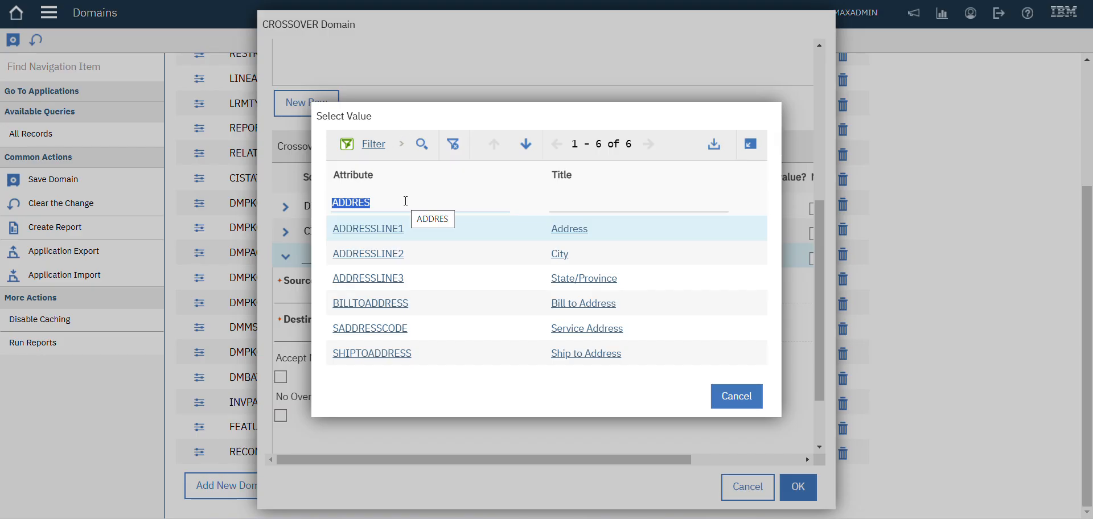
click(383, 234)
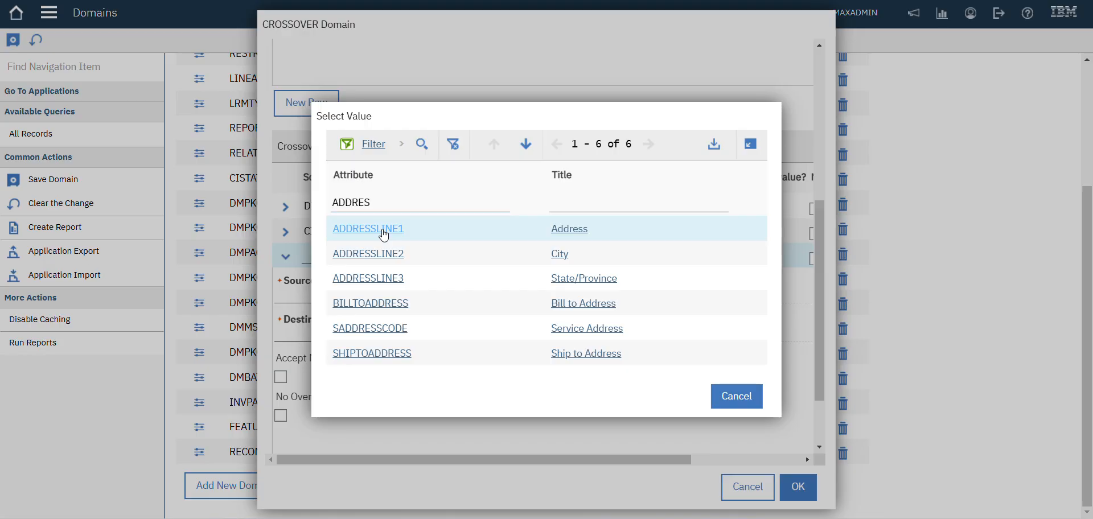
Step: Set the destination field of the ADDRESSLINE1 crossover row to ADDRESS and collapse the row's details
click(396, 335)
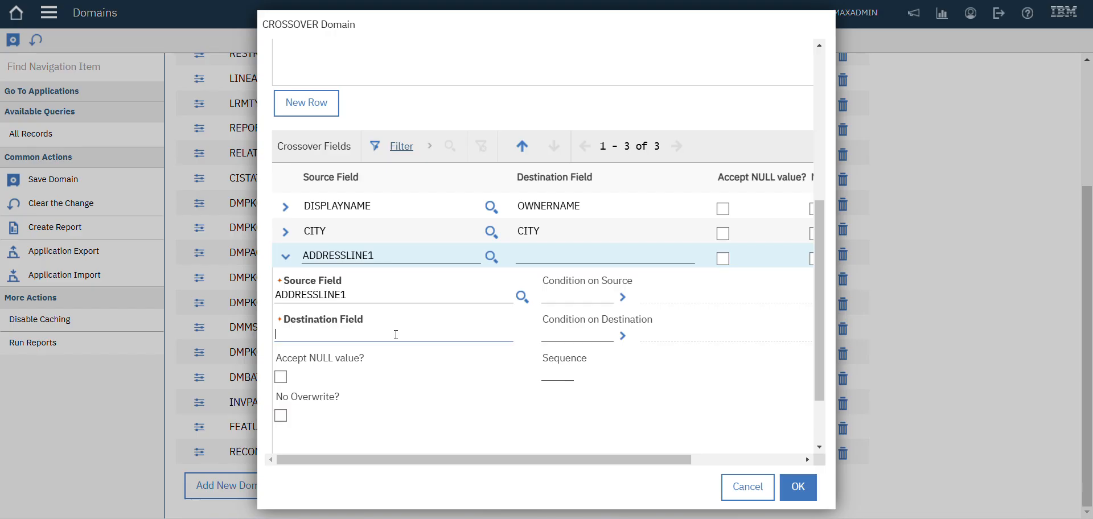
text(ADDRESSS)
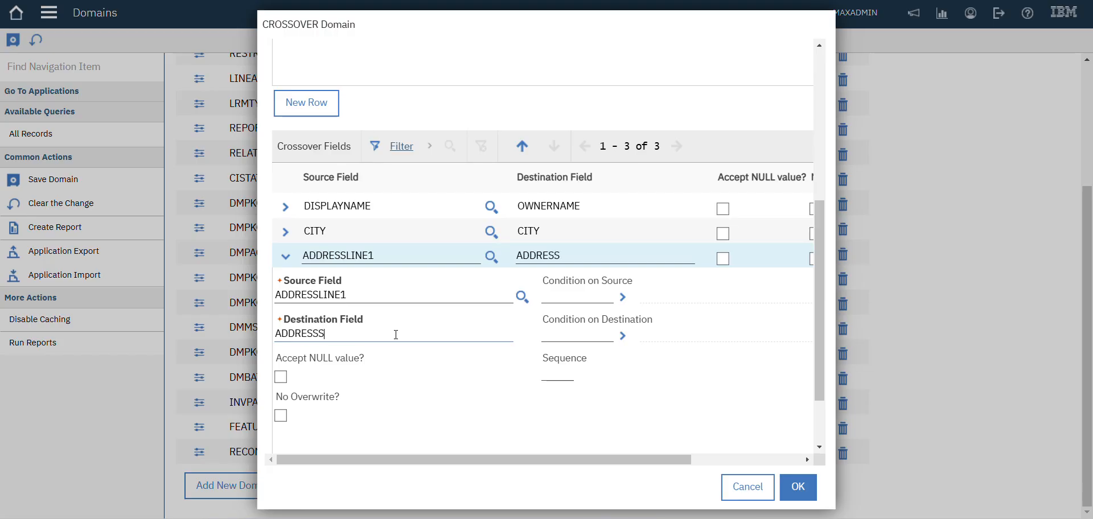
key(BackSpace)
double_click(374, 334)
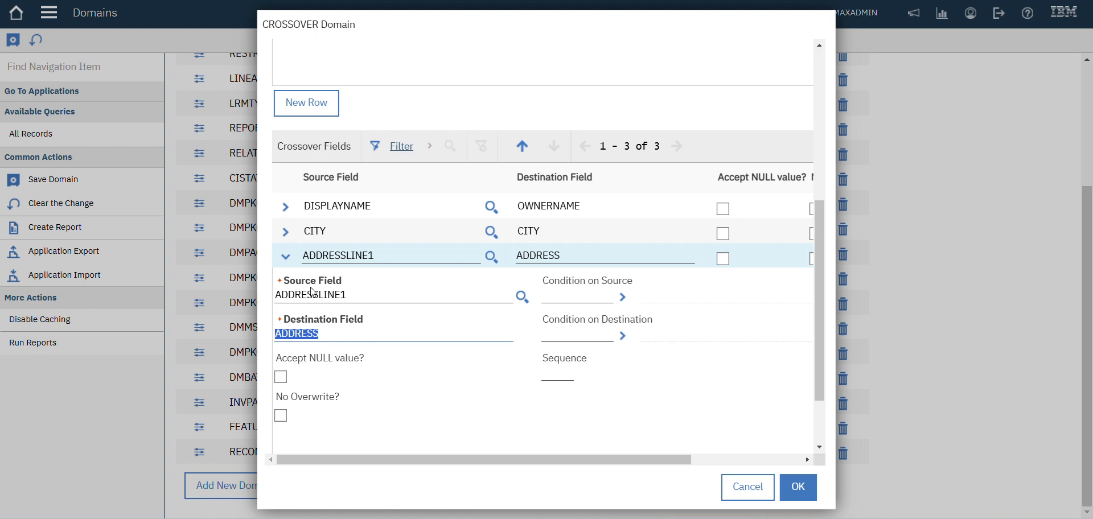
click(286, 258)
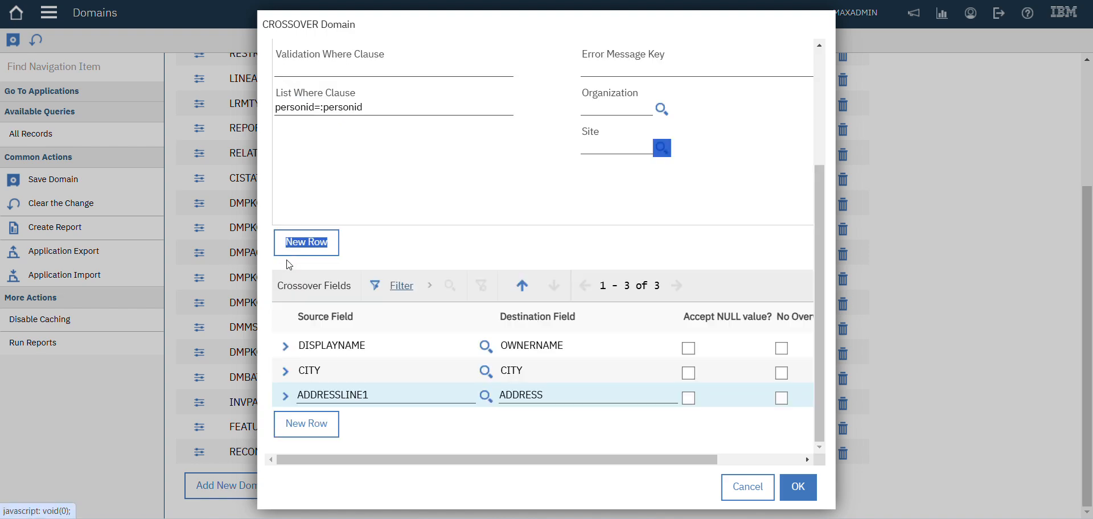
click(372, 254)
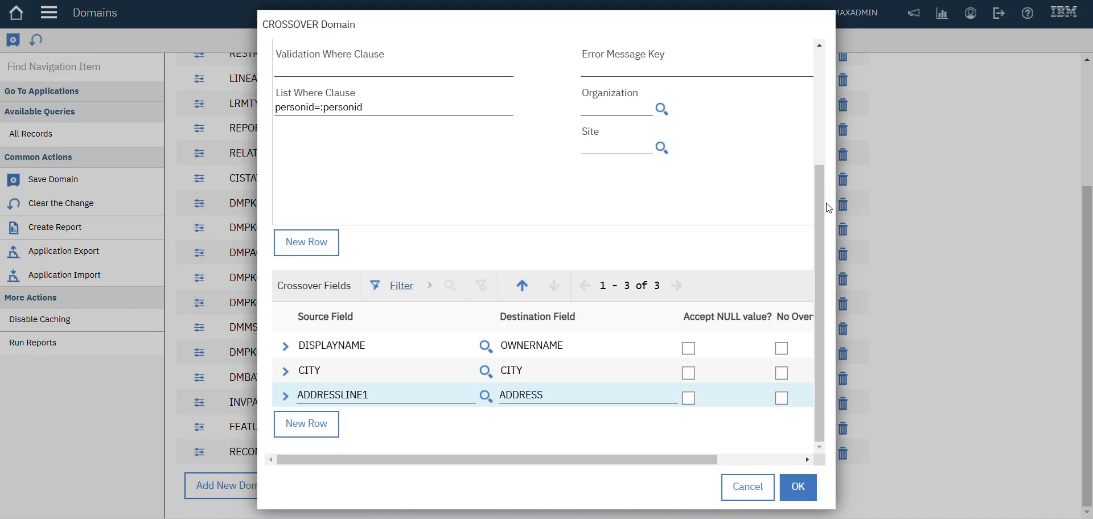
Step: Accept the COPYPERSON crossover domain definition and return to the domain list
drag(821, 201, 829, 281)
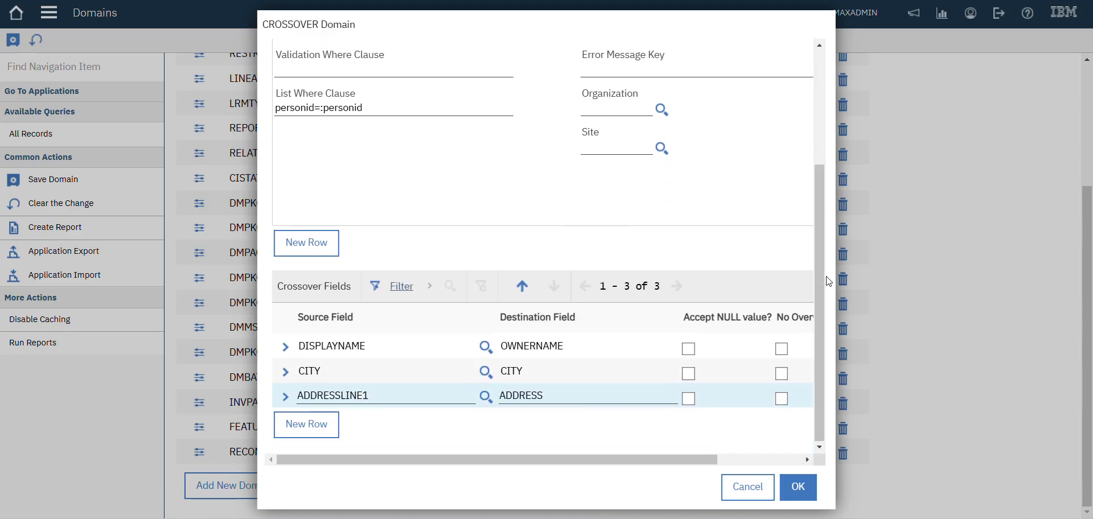
click(800, 487)
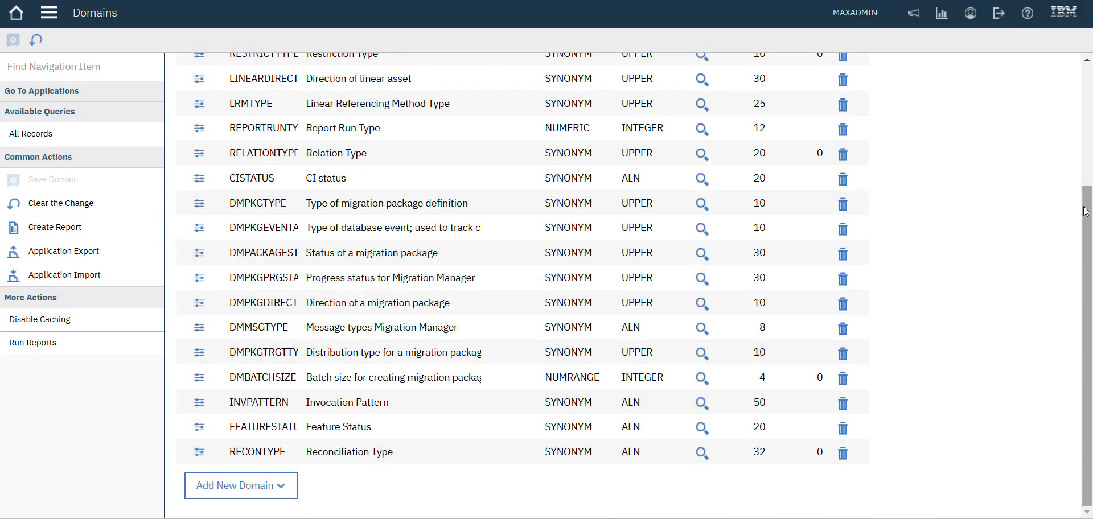
drag(1086, 211, 1087, 90)
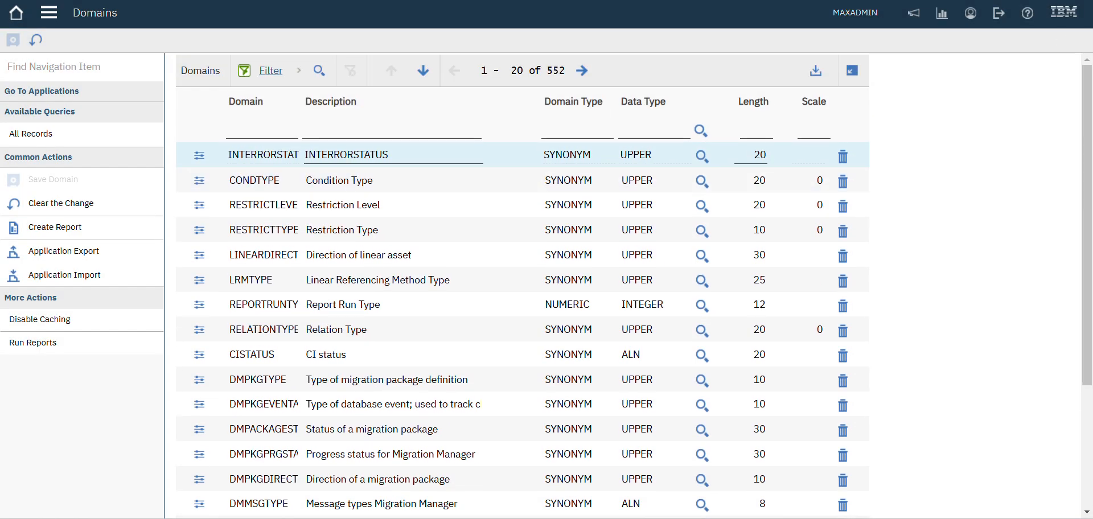
click(262, 136)
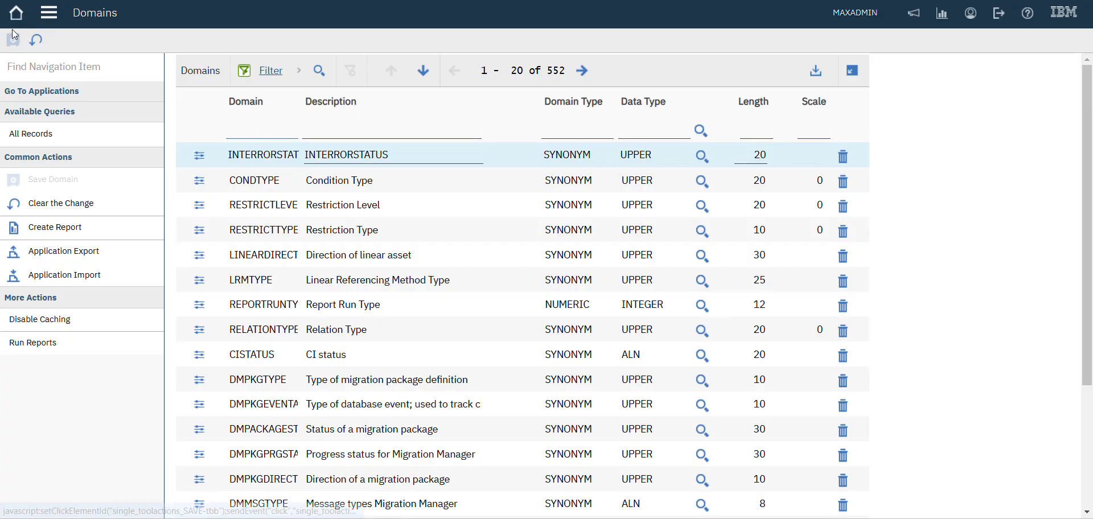
Step: Switch to Database Configuration, filter the objects by "ASSET" and open the ASSET object
click(15, 11)
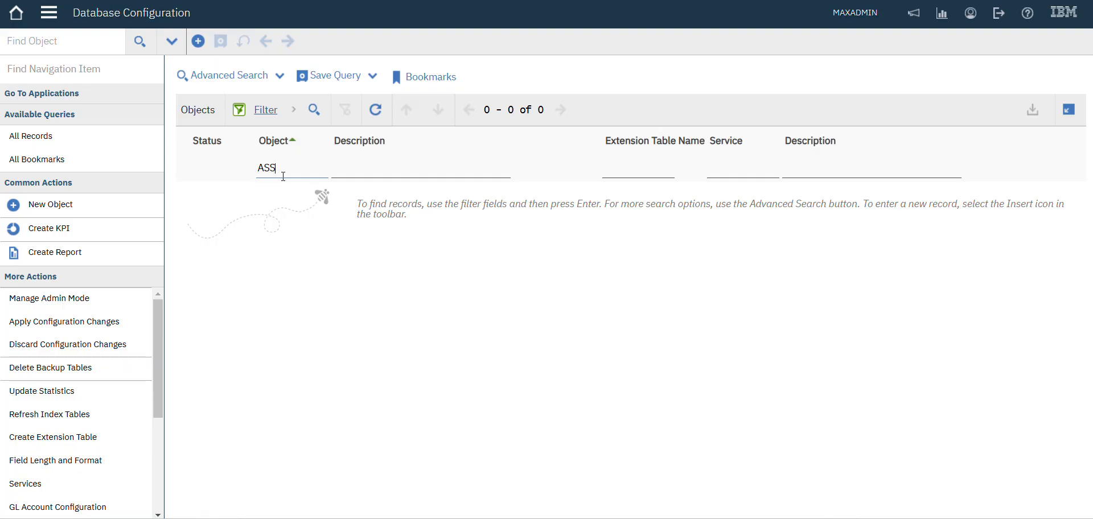
key(Return)
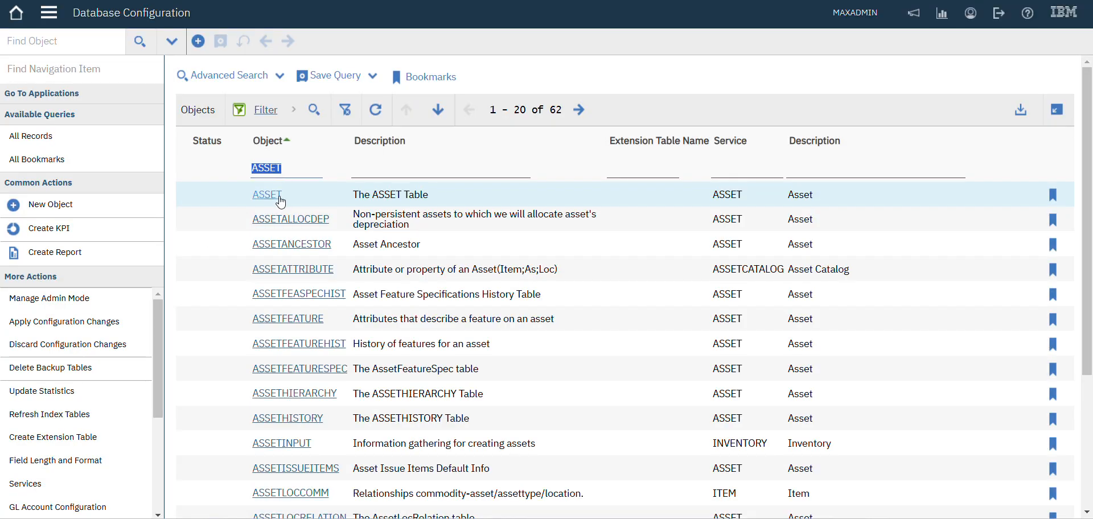
click(278, 198)
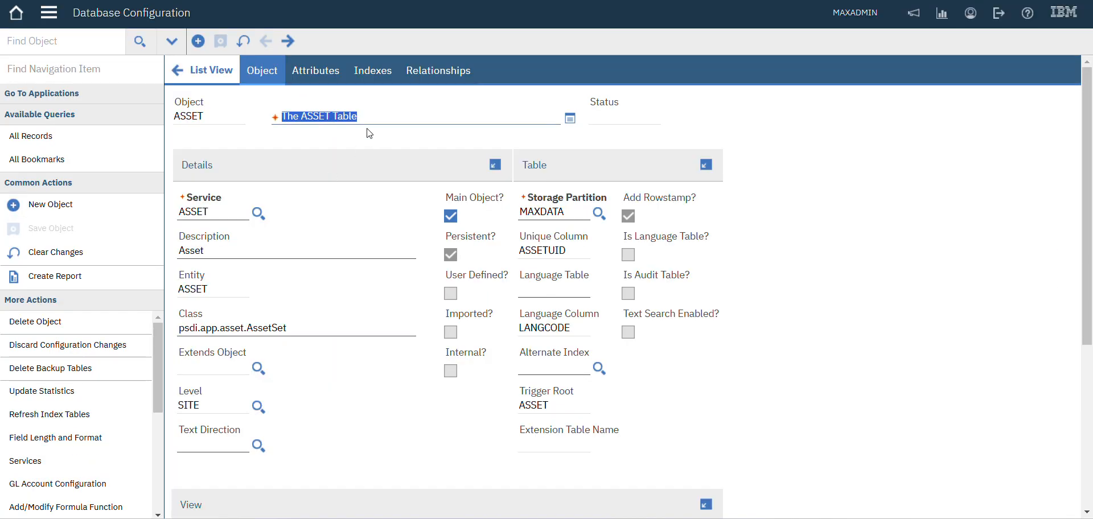
Step: Show the ASSET object's attributes and filter them by "PERSON"
click(316, 71)
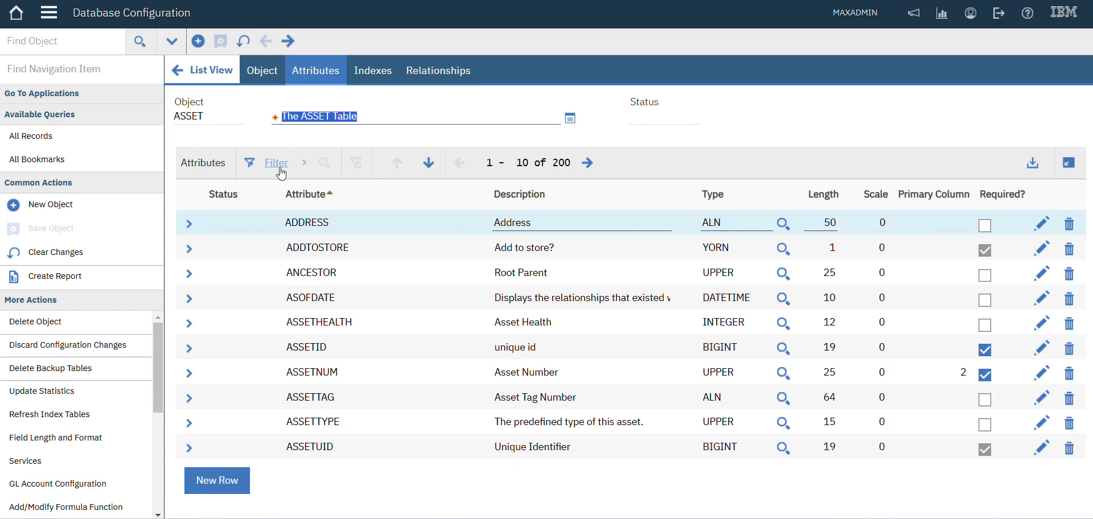
click(278, 168)
click(317, 220)
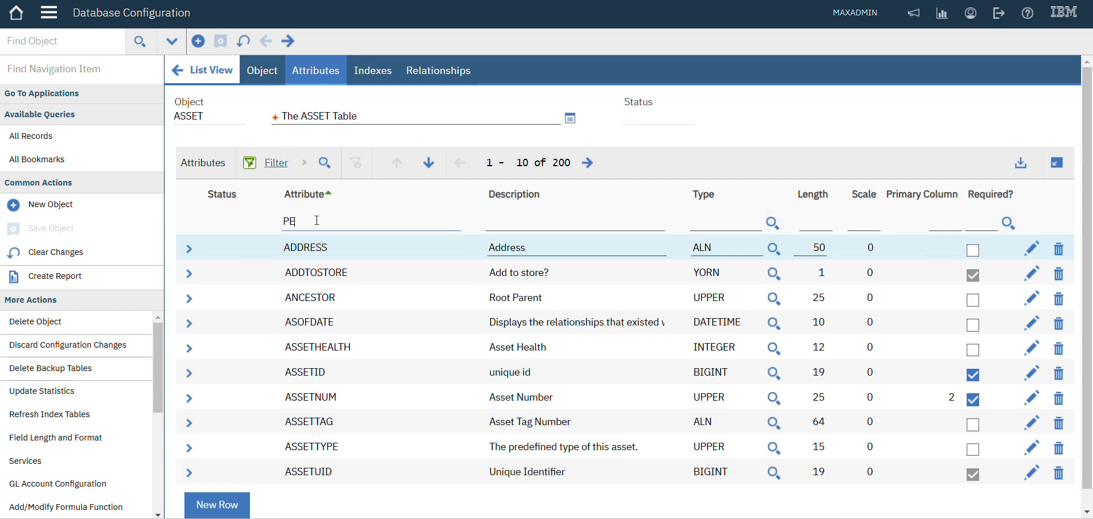
text(PERSON)
key(Return)
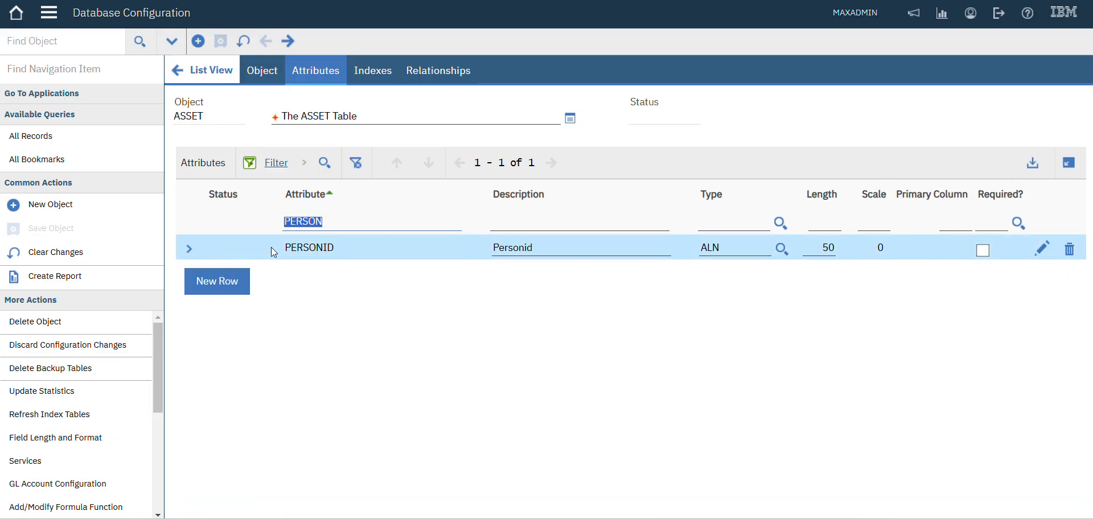
Step: Assign the COPYPERSON crossover domain to the PERSONID attribute of the ASSET object and save the record
click(190, 250)
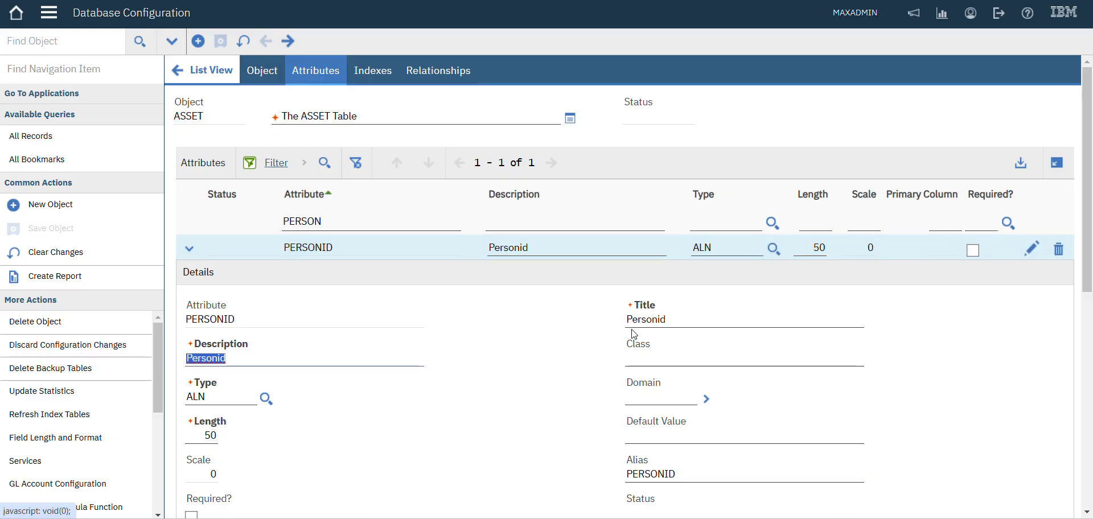
click(707, 401)
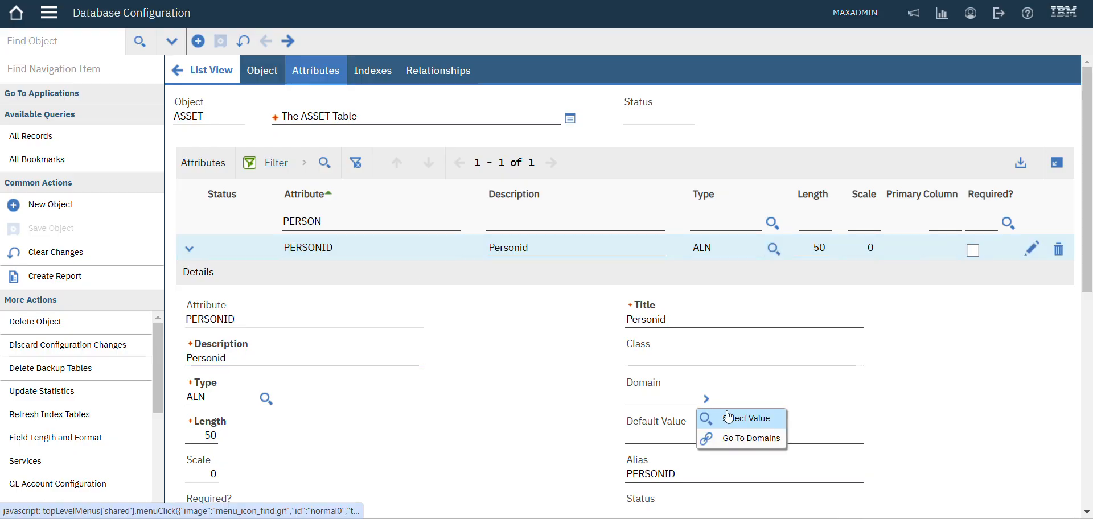
click(731, 419)
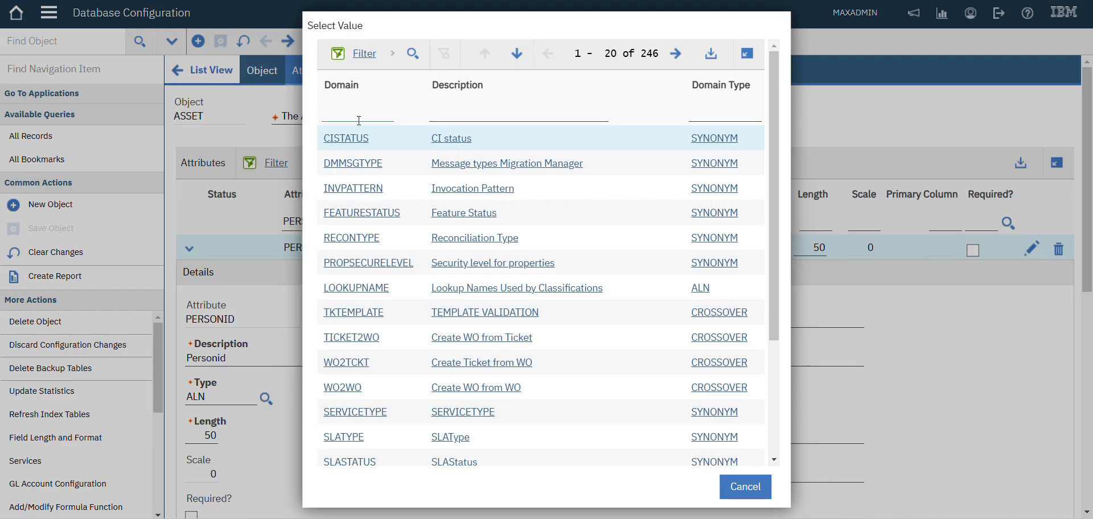
key(Return)
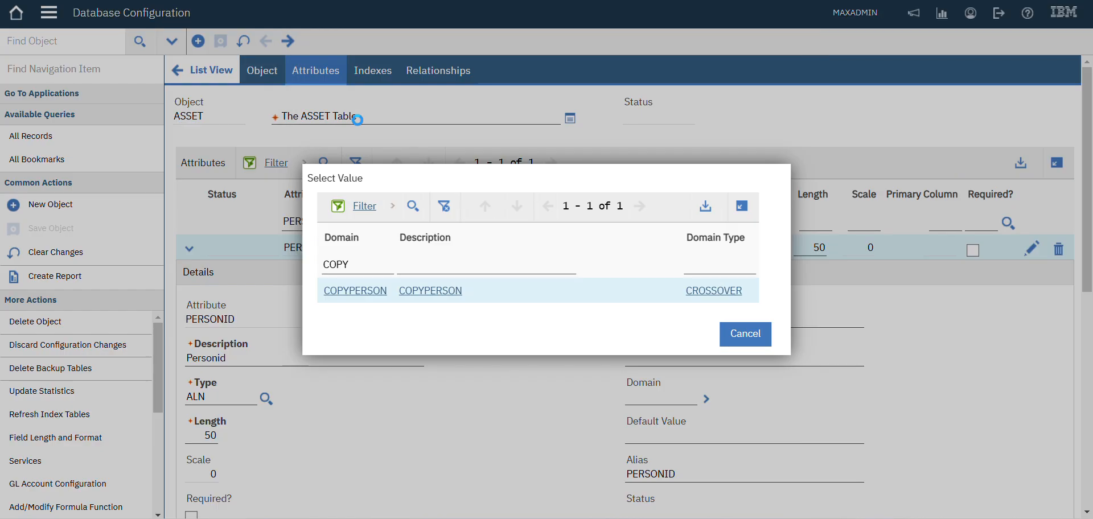
click(358, 293)
click(633, 360)
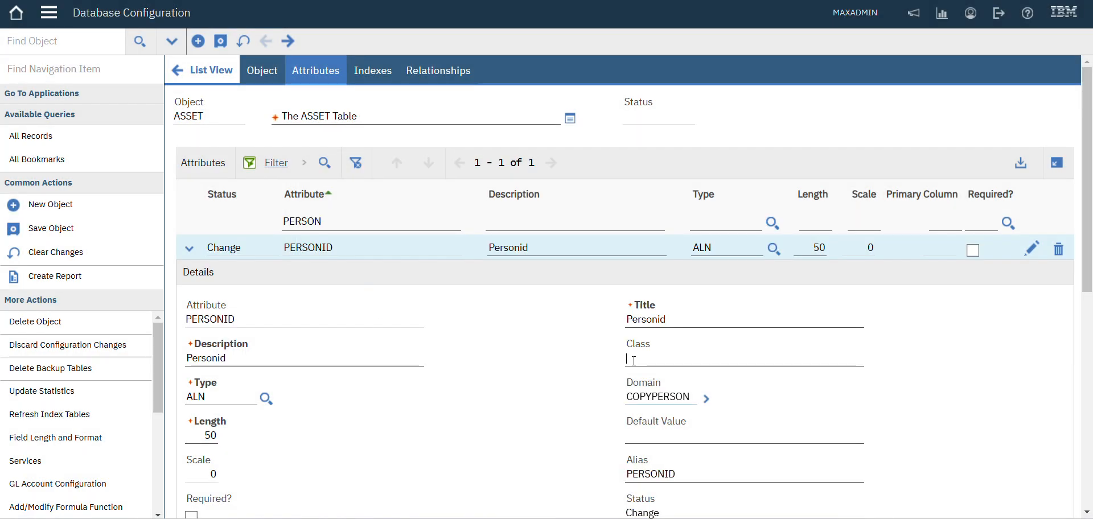
click(221, 42)
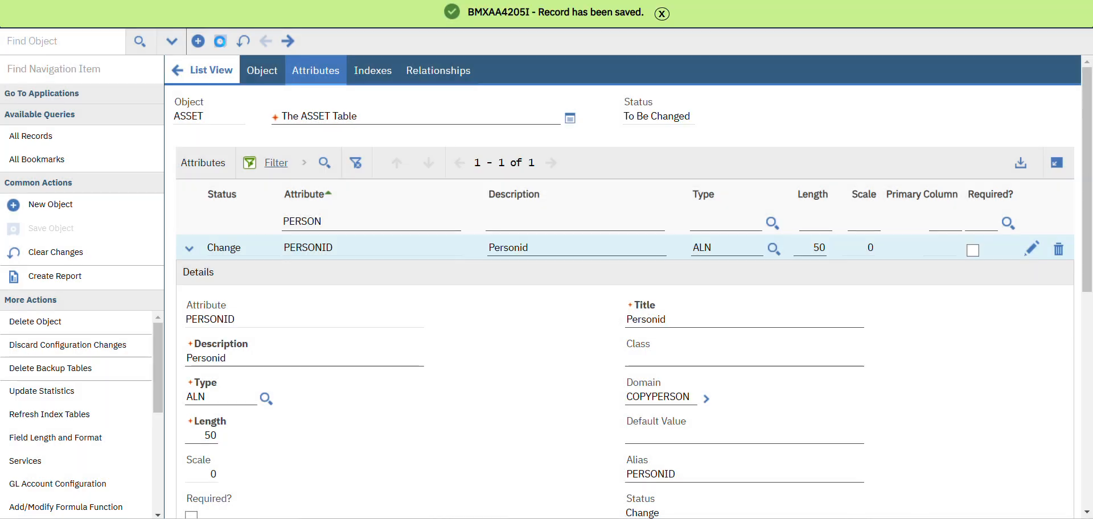
Step: Return to the object list, refresh the ASSET filter results and start the non-structural database configuration to apply the changes
click(215, 78)
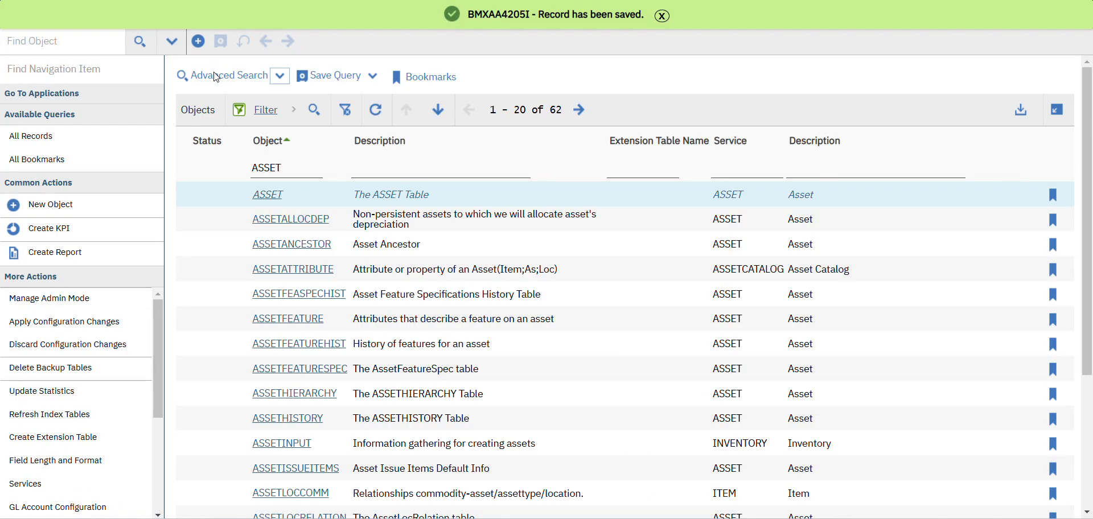
click(303, 170)
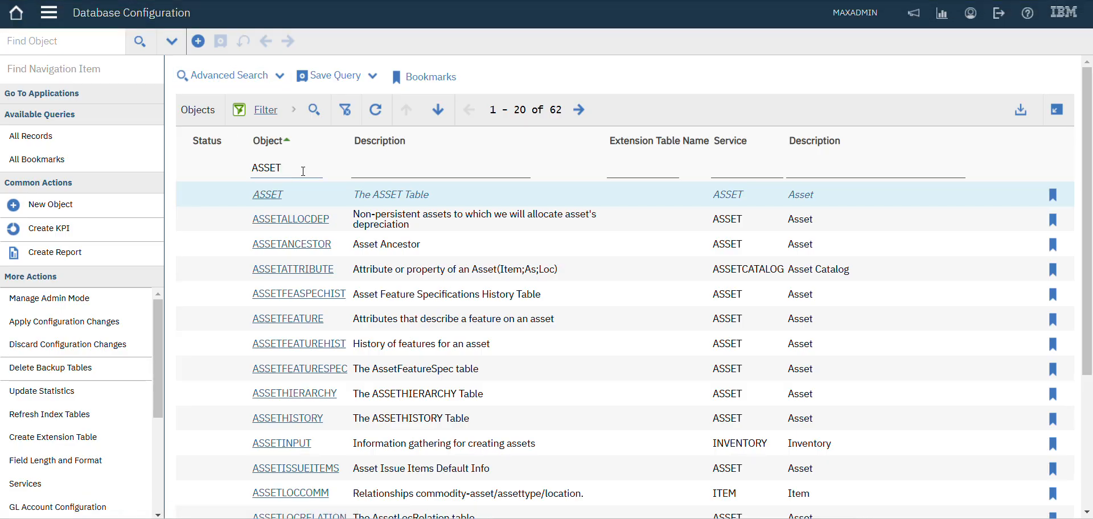
key(Return)
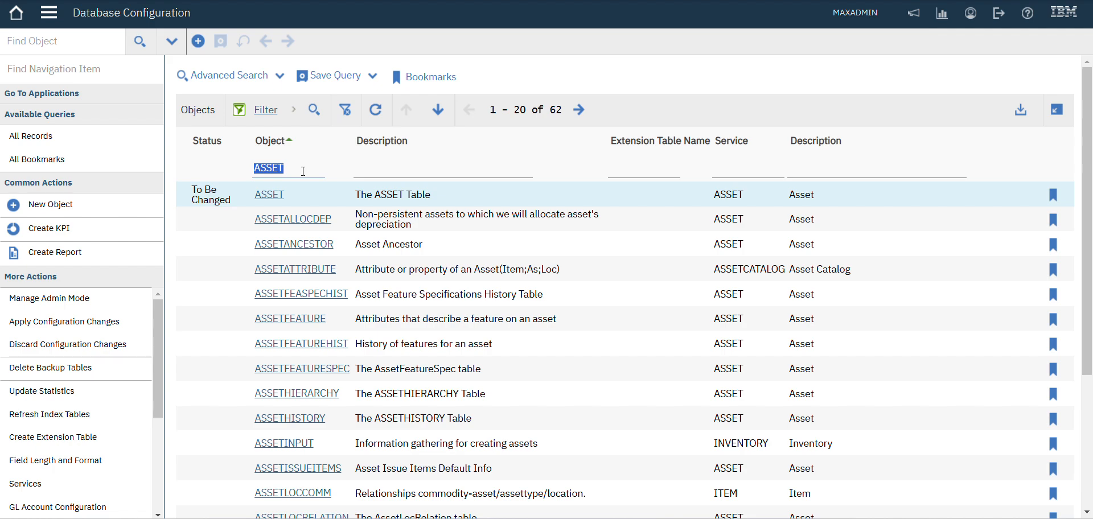
click(55, 323)
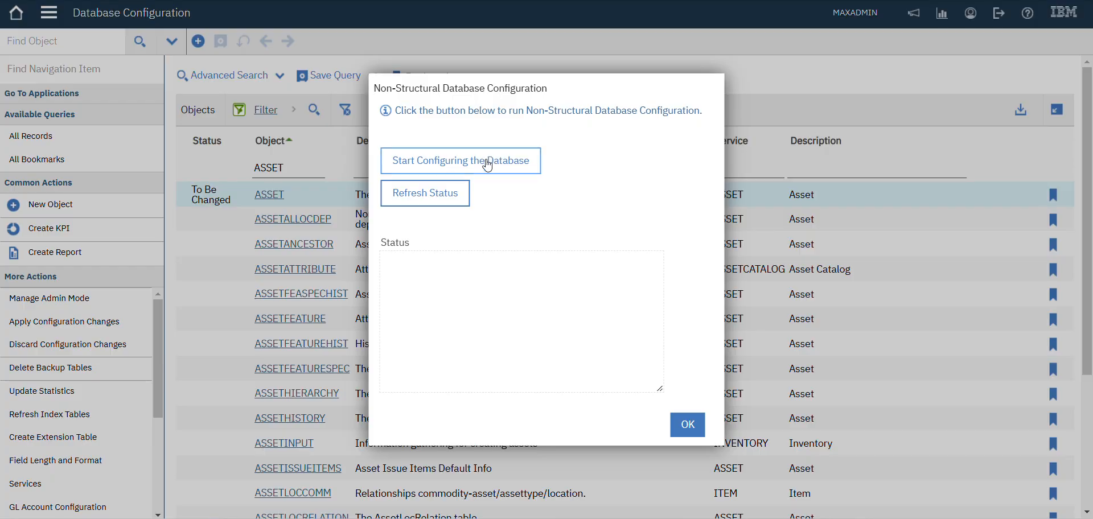
click(488, 165)
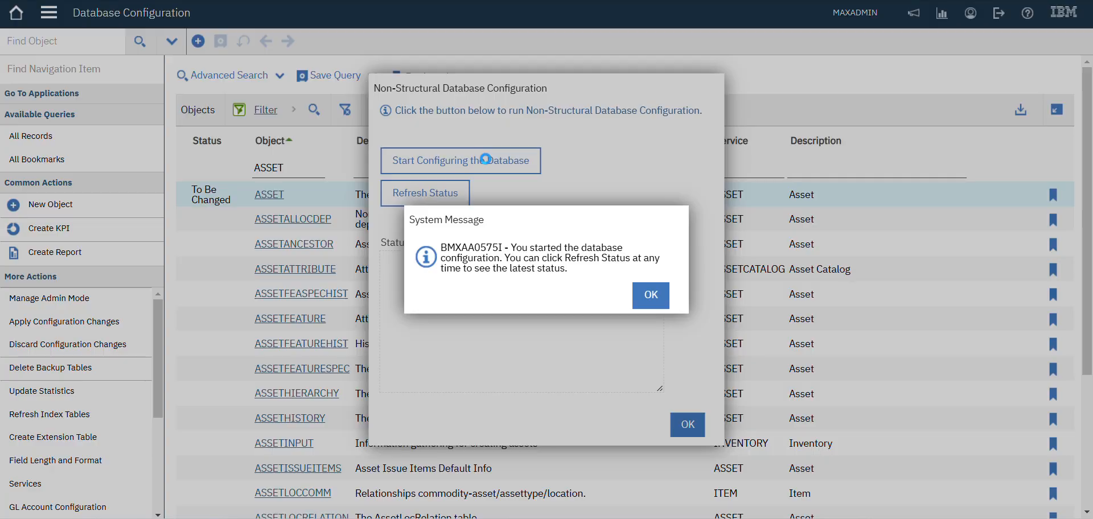
click(660, 299)
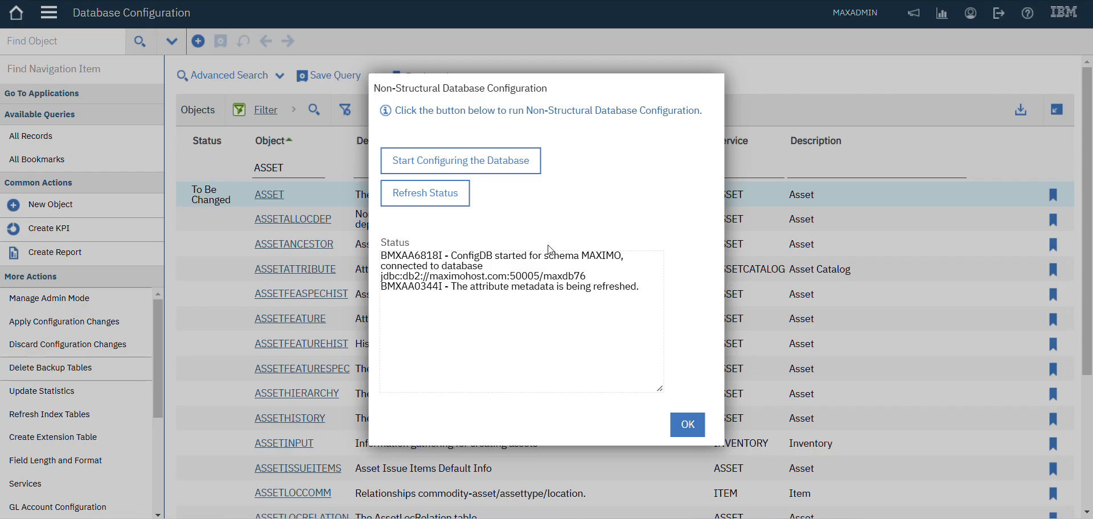
Step: Refresh the database configuration status until the run is complete and close the configuration dialog
click(433, 197)
click(418, 193)
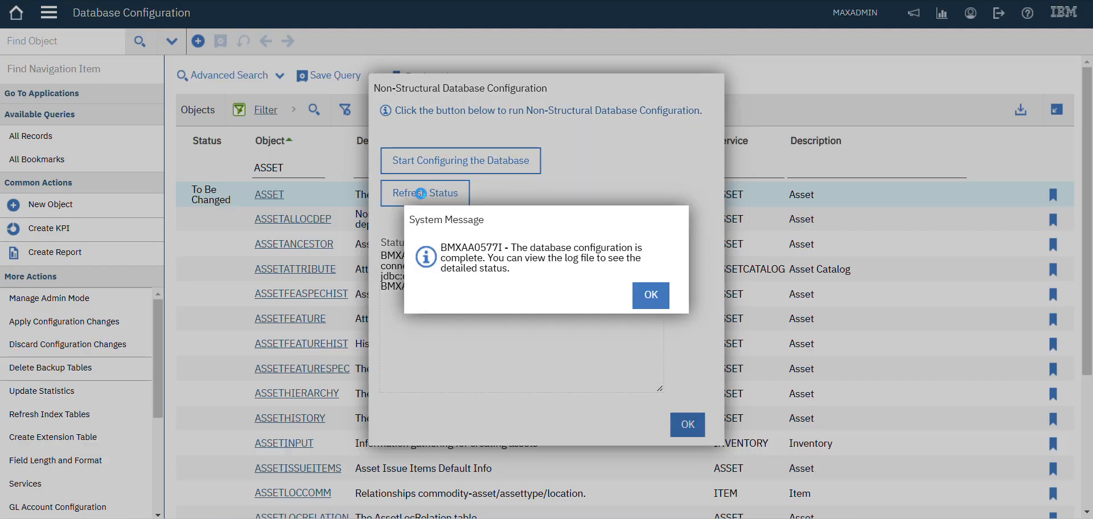
click(652, 295)
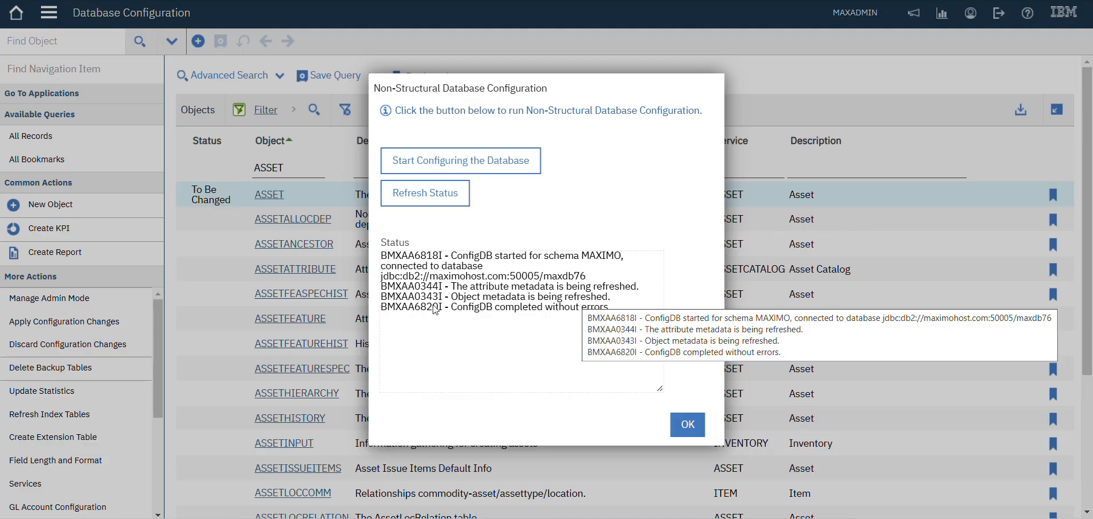
click(688, 425)
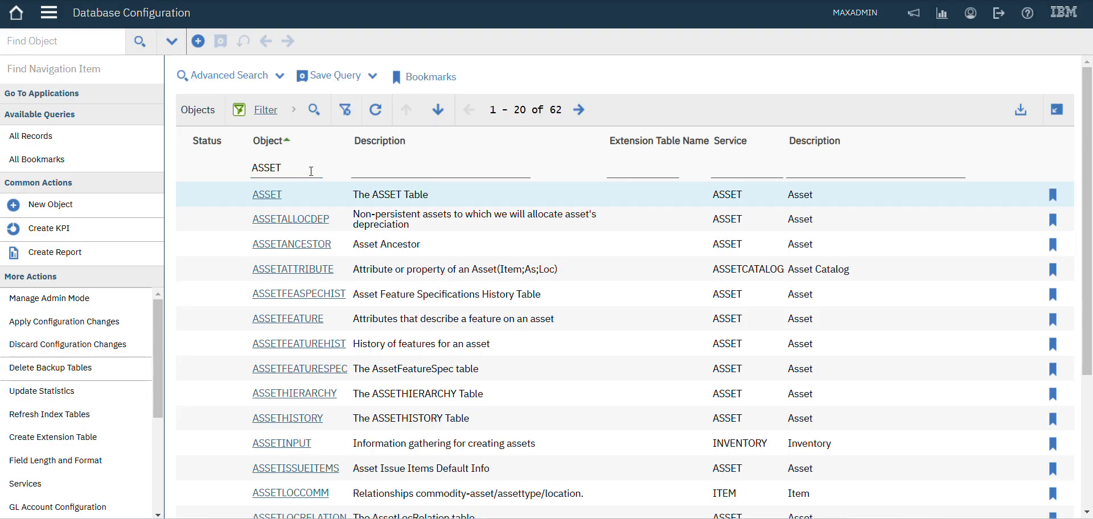
Step: Switch to the Assets application, list the BEDFORD assets and open asset 13150, Top Breaker System, to view its fields
drag(310, 171, 59, 34)
click(18, 20)
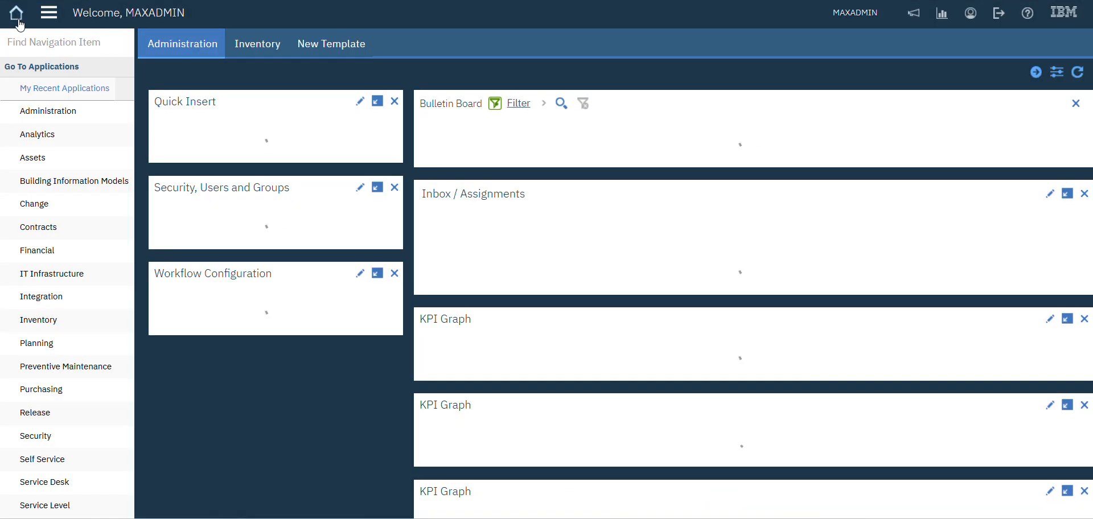
mouse_move(35, 158)
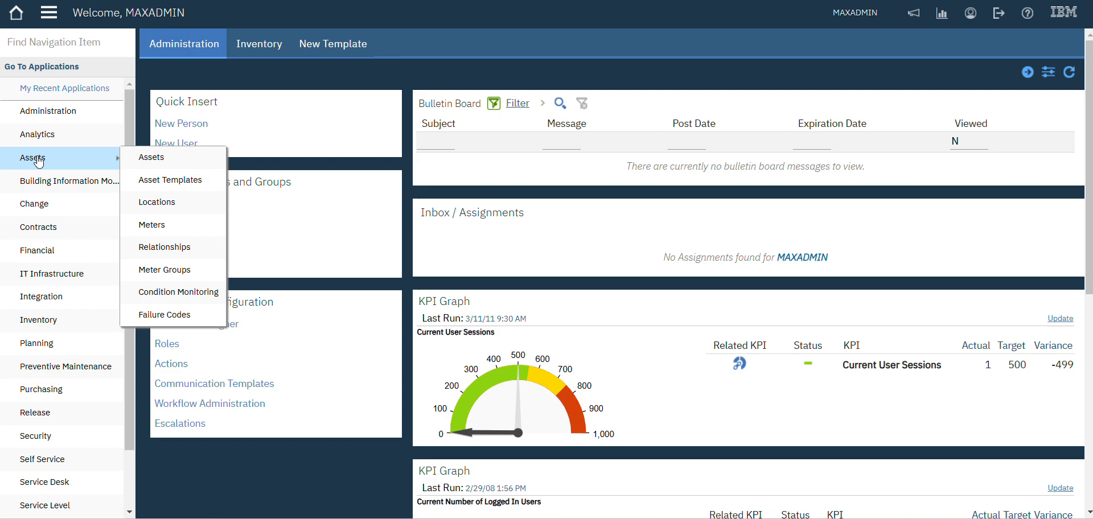
click(174, 162)
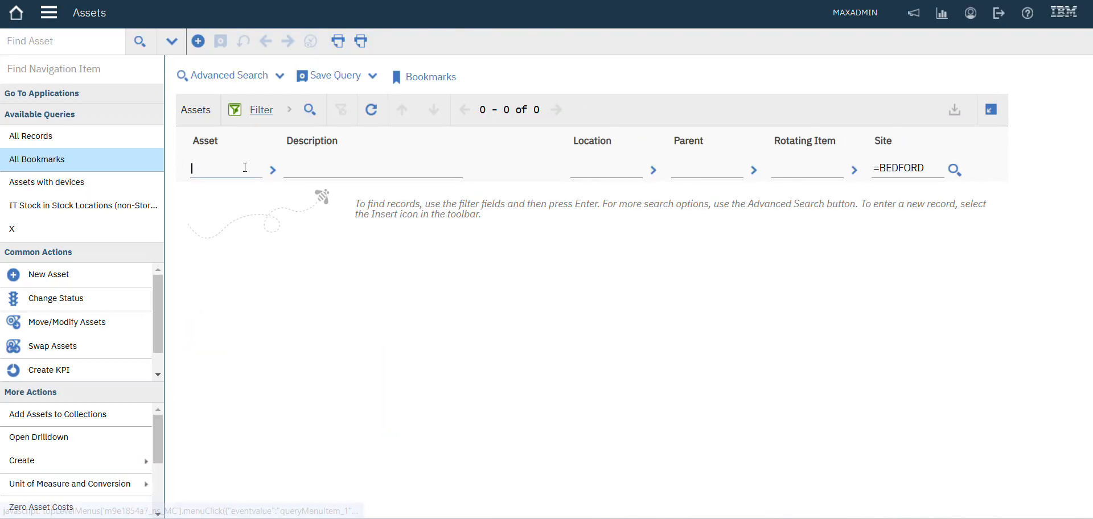
key(Return)
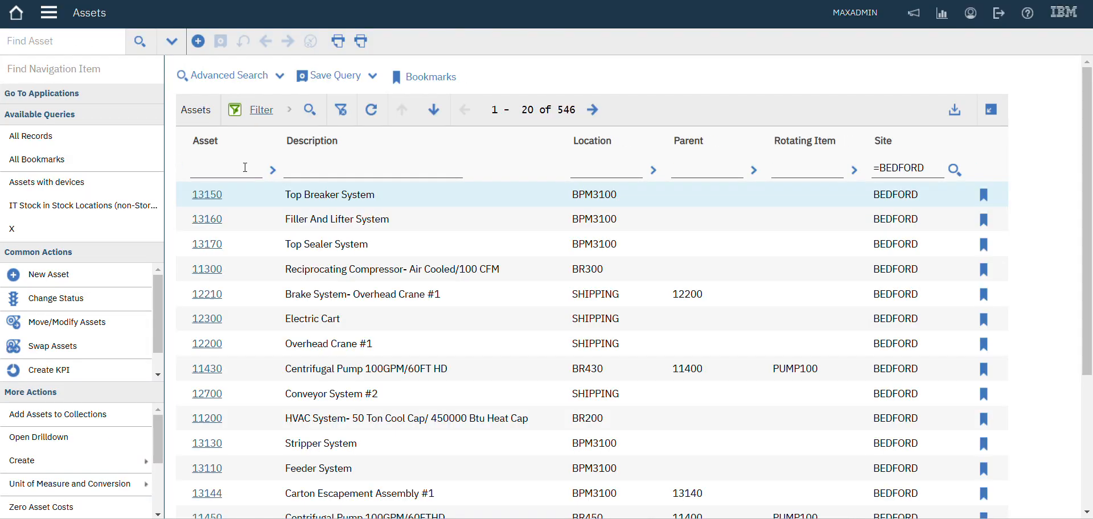
click(204, 195)
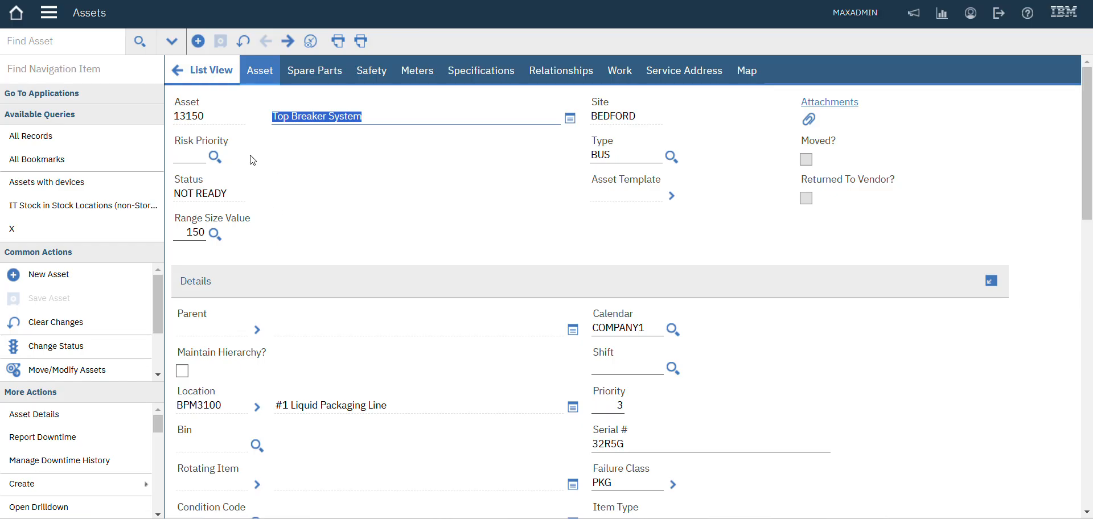
Step: Leave the asset record and switch to the Application Designer under the platform configuration applications
click(20, 21)
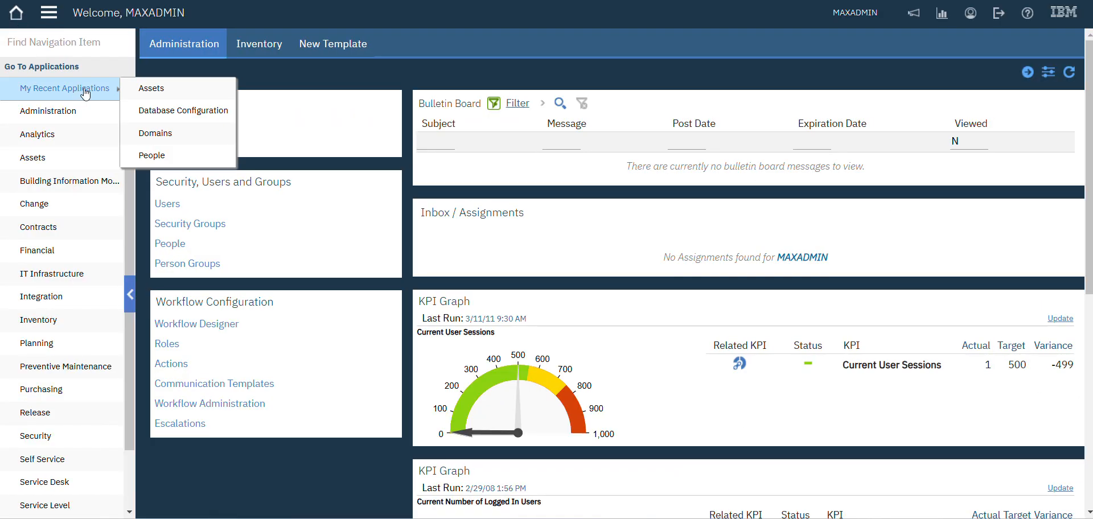
drag(129, 118, 124, 317)
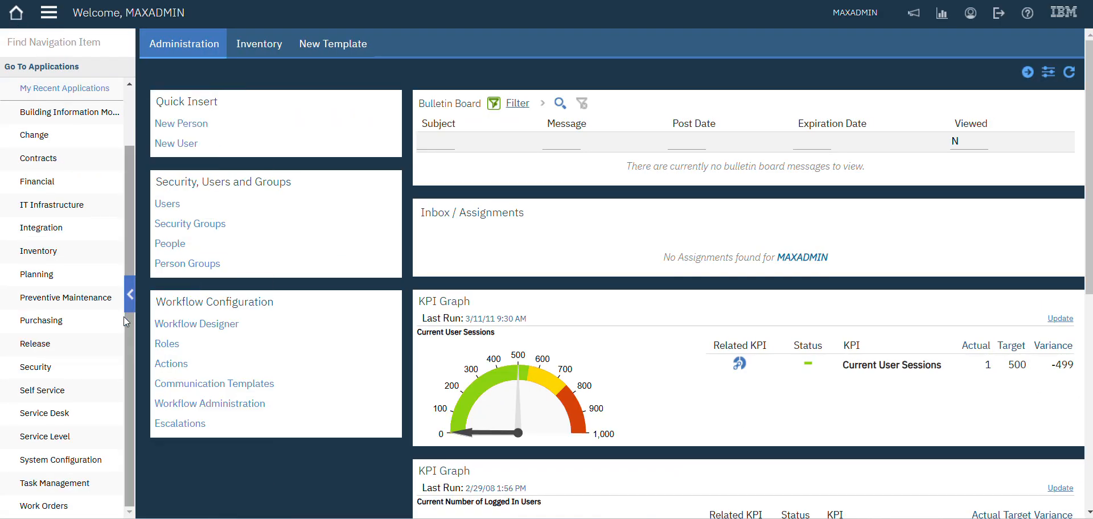
mouse_move(99, 488)
mouse_move(96, 460)
mouse_move(187, 460)
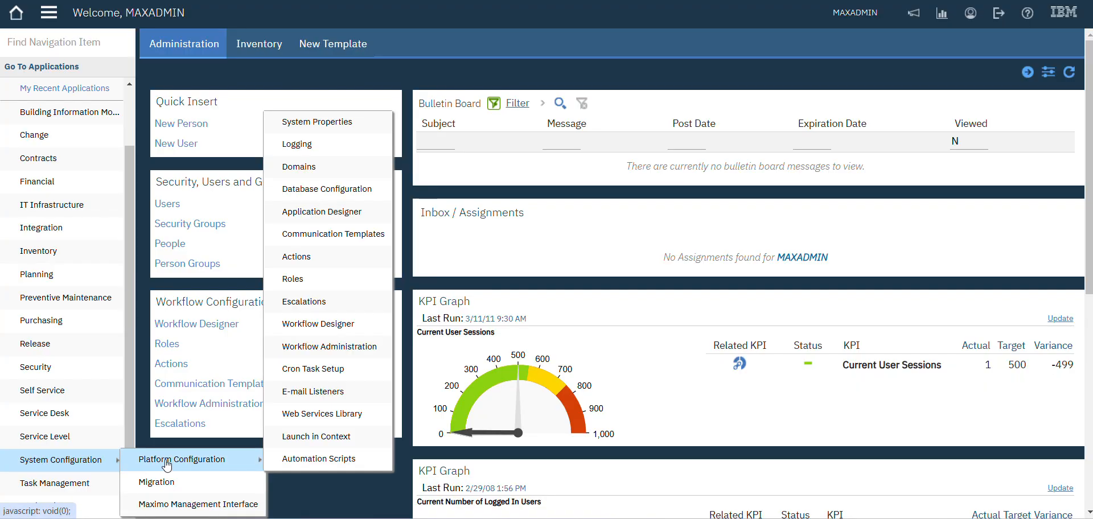
click(327, 213)
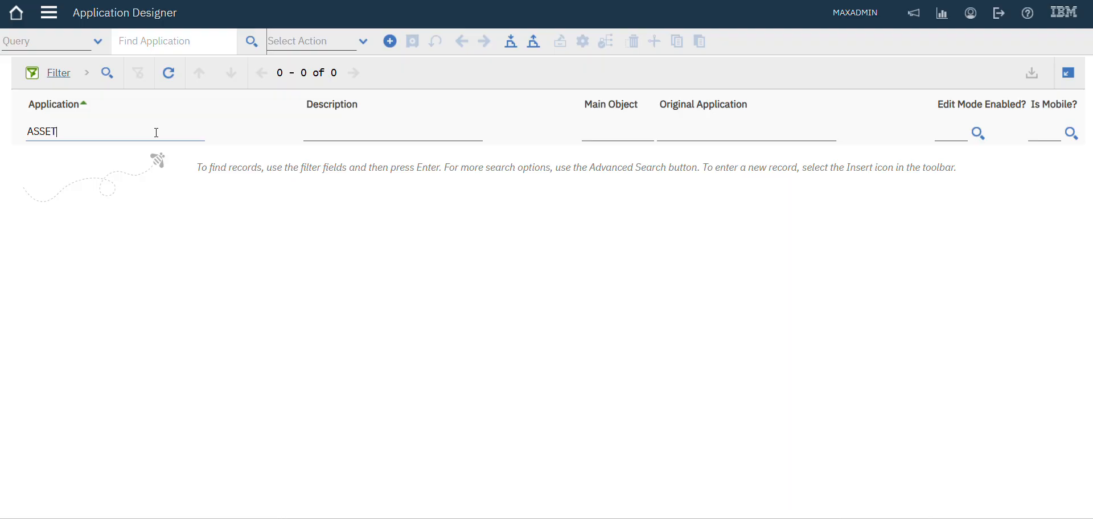
Step: Filter the applications by "ASSET", open the ASSET application's design and show its Asset tab
text(ASSET)
key(Return)
click(50, 159)
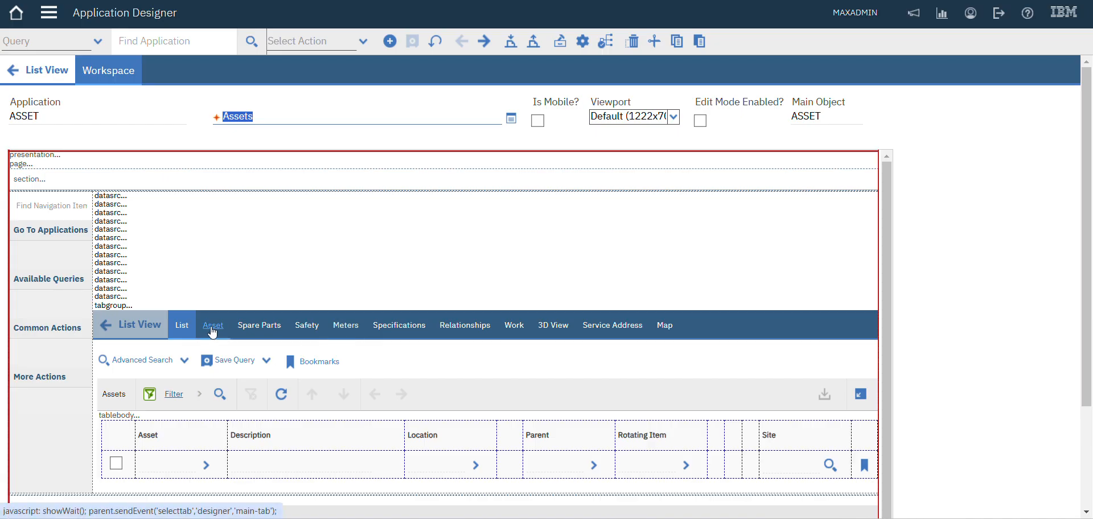
click(212, 327)
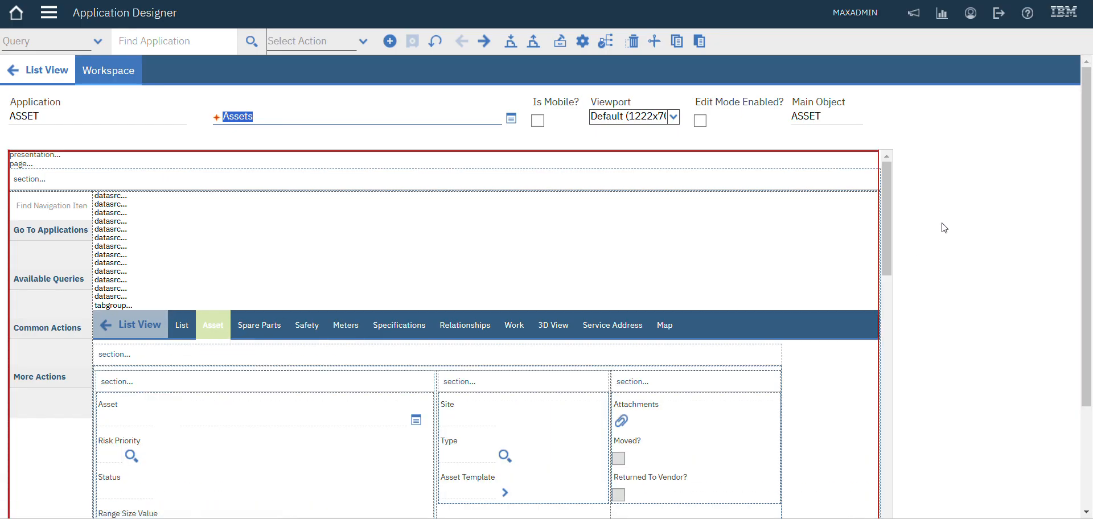
Step: Add four textbox controls between the Risk Priority and Status fields on the Asset tab and close the control palette
drag(887, 202, 890, 242)
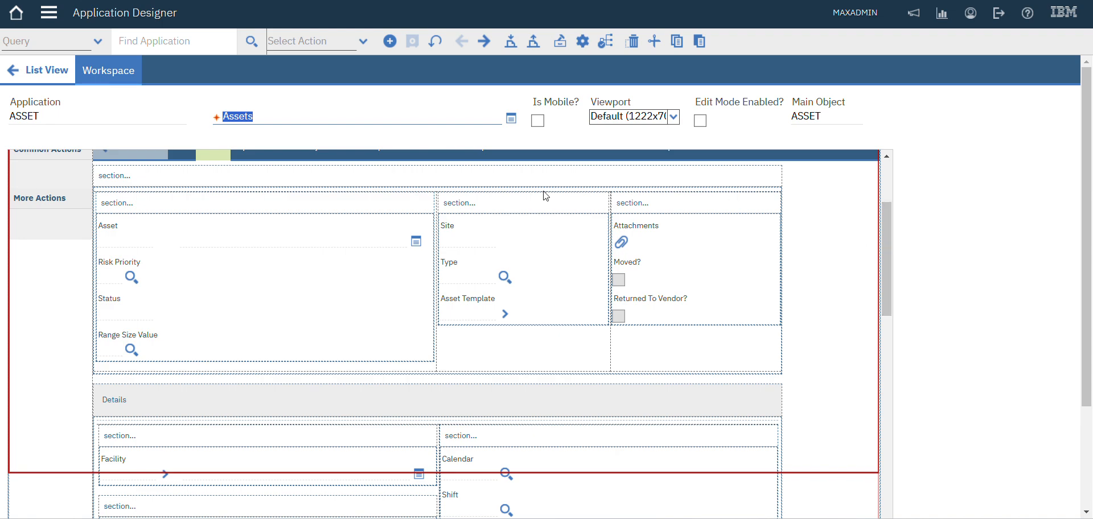
click(561, 41)
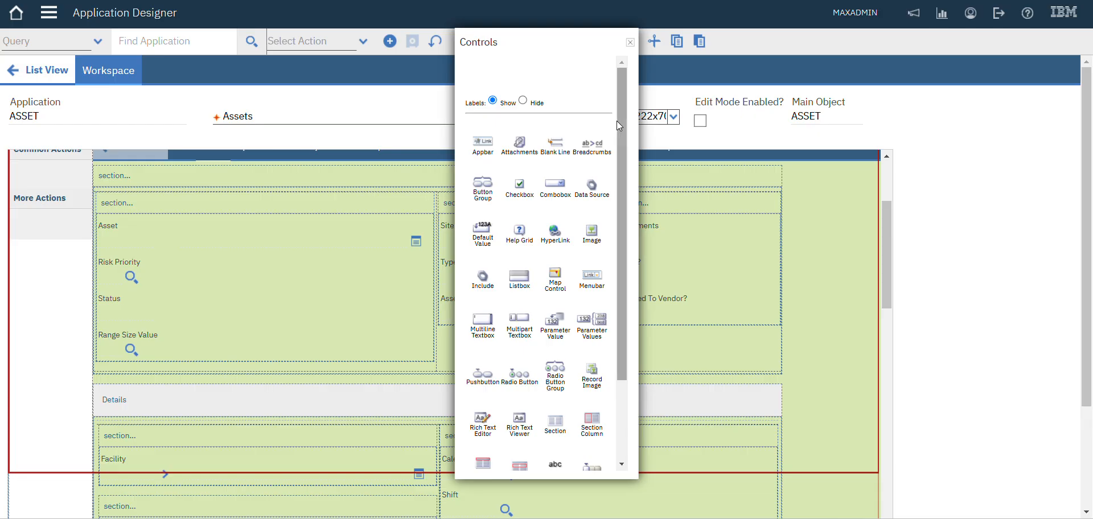
scroll(623, 117, down, 3)
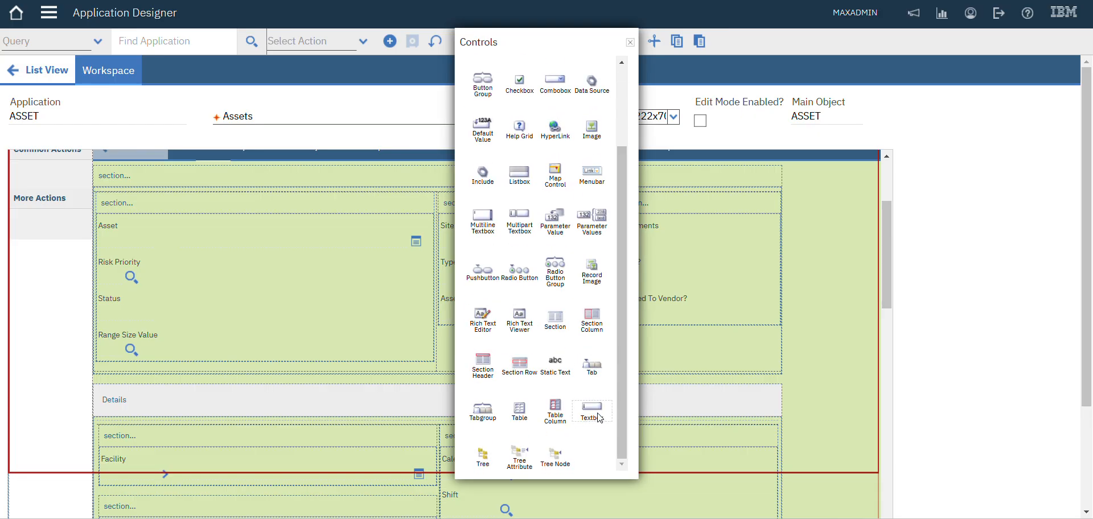
drag(318, 372, 137, 322)
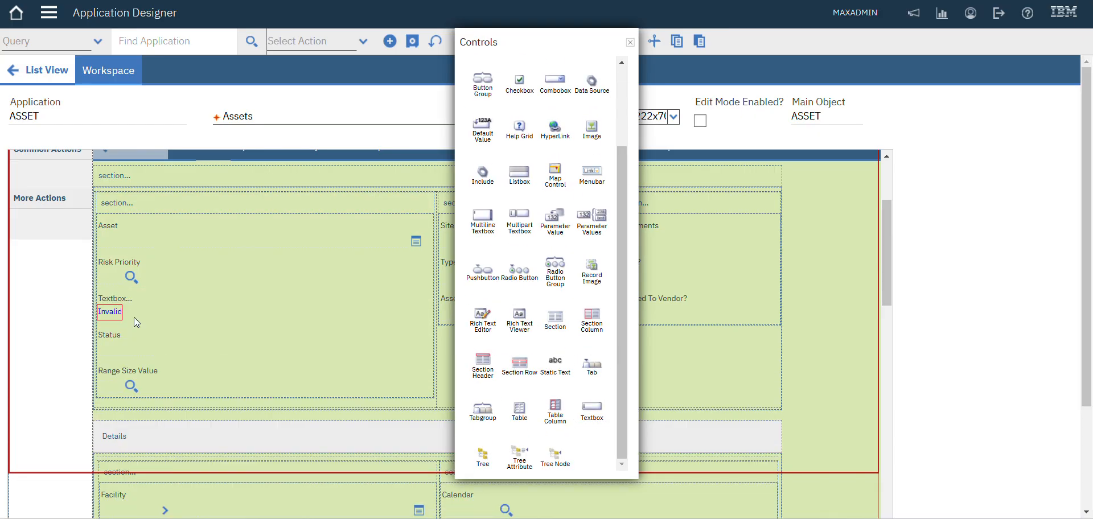
drag(597, 410, 127, 331)
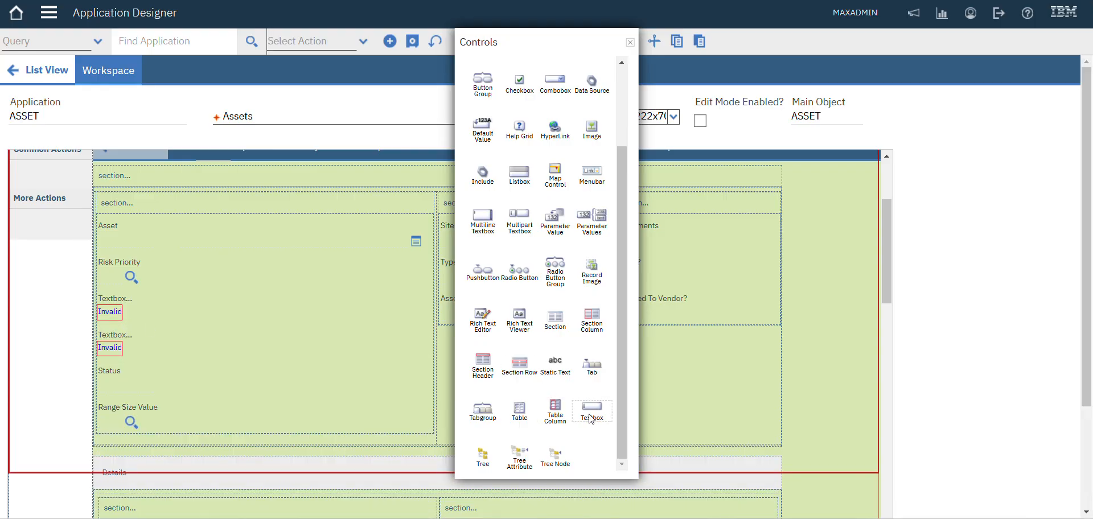
drag(591, 419, 165, 359)
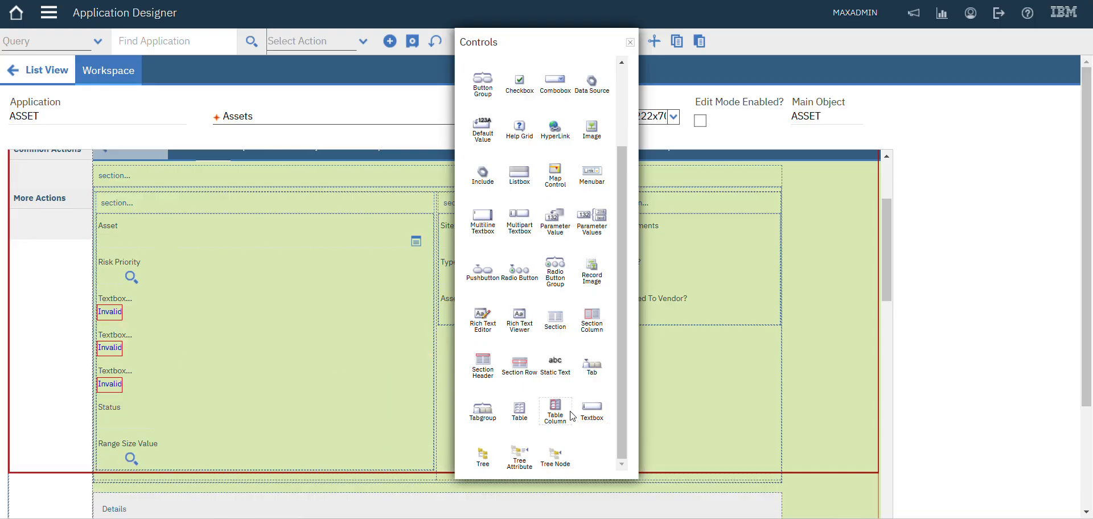
drag(599, 412, 162, 389)
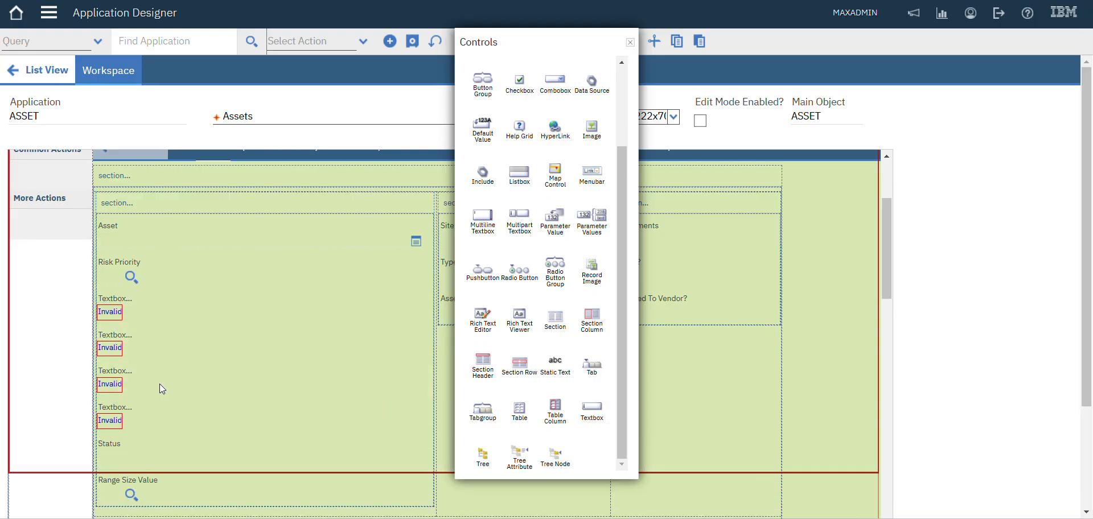
click(631, 42)
Step: Bind the first new textbox below Risk Priority to the PERSONID attribute of the ASSET object and close its properties
right_click(120, 304)
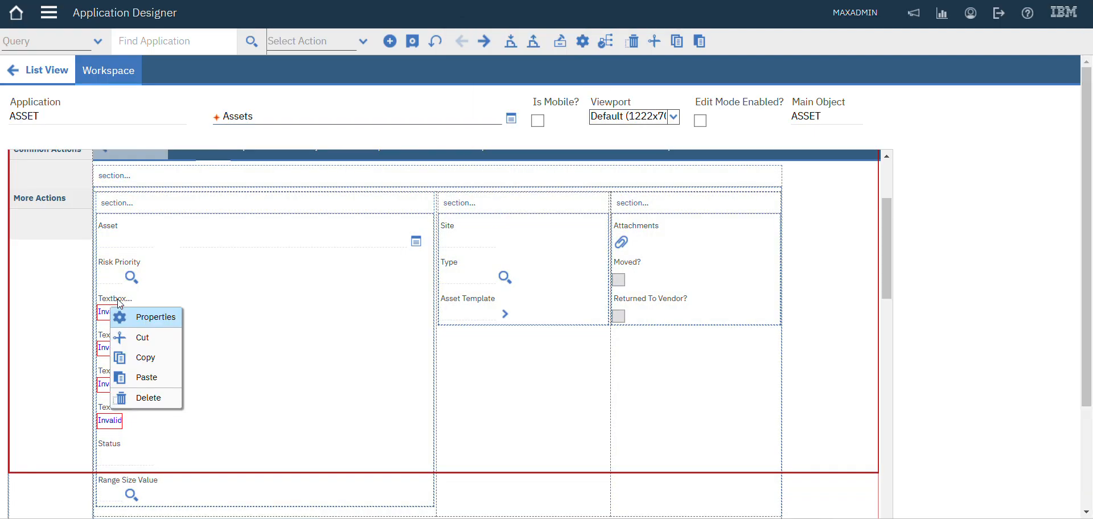
click(156, 321)
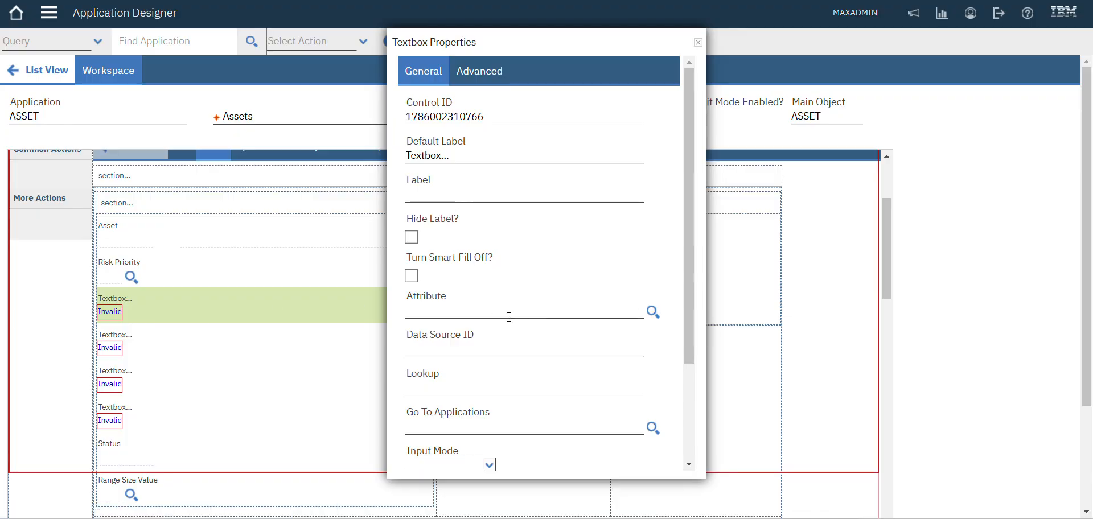
click(652, 313)
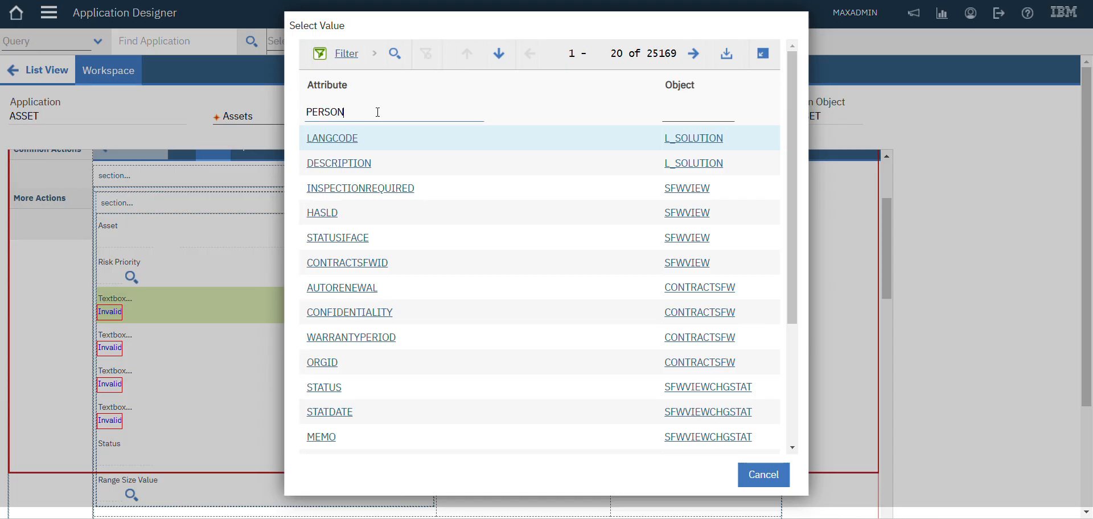
click(377, 111)
text(PERSON)
key(Return)
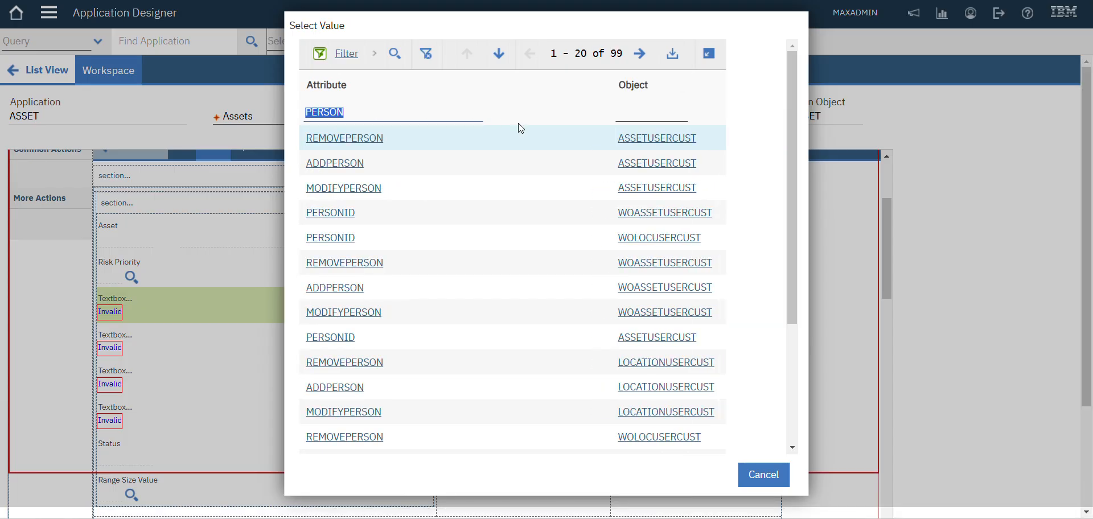
click(638, 111)
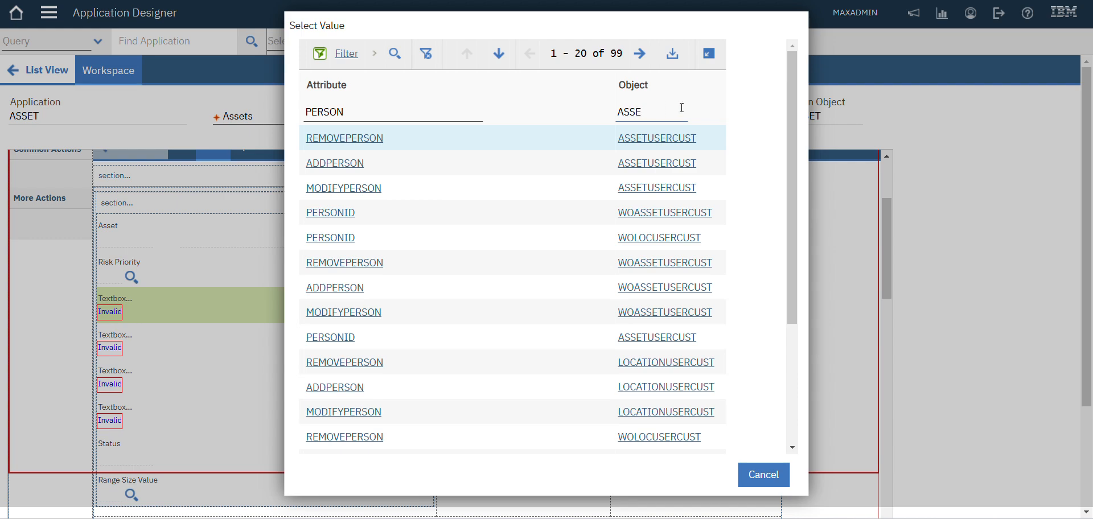
key(Return)
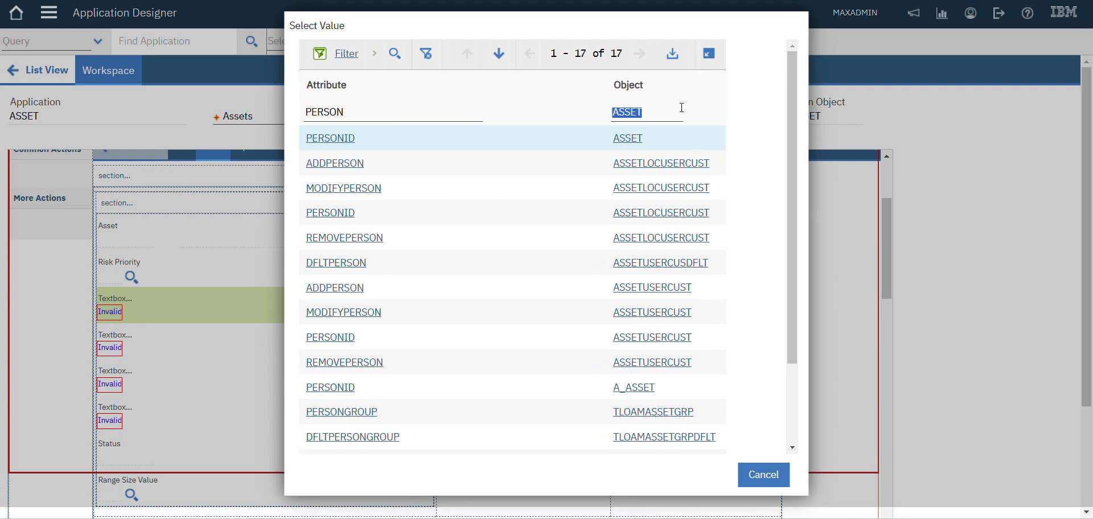
click(341, 141)
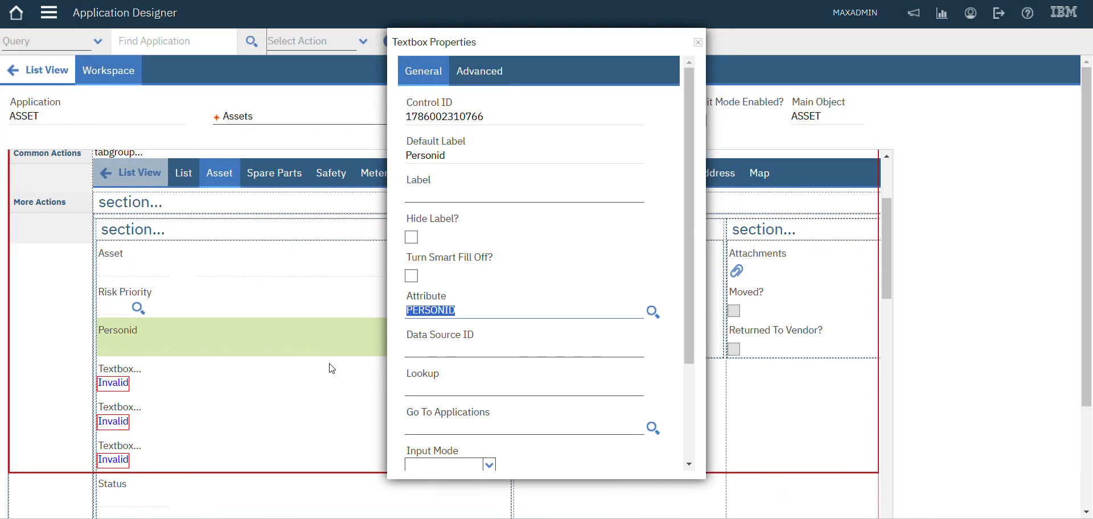
click(698, 44)
Step: Bind the second new textbox, below Personid, to the OWNERNAME attribute of the ASSET object
right_click(130, 345)
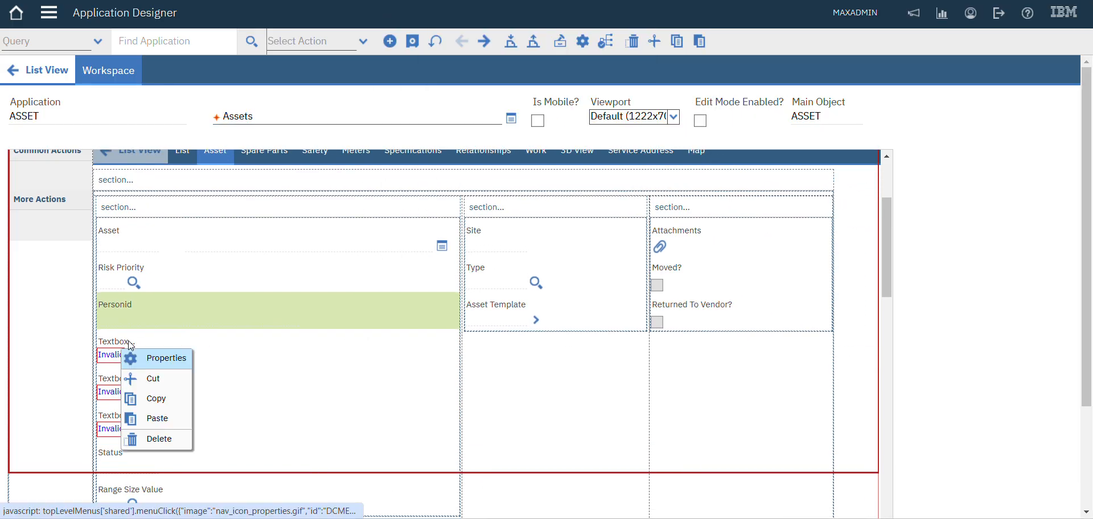
click(154, 356)
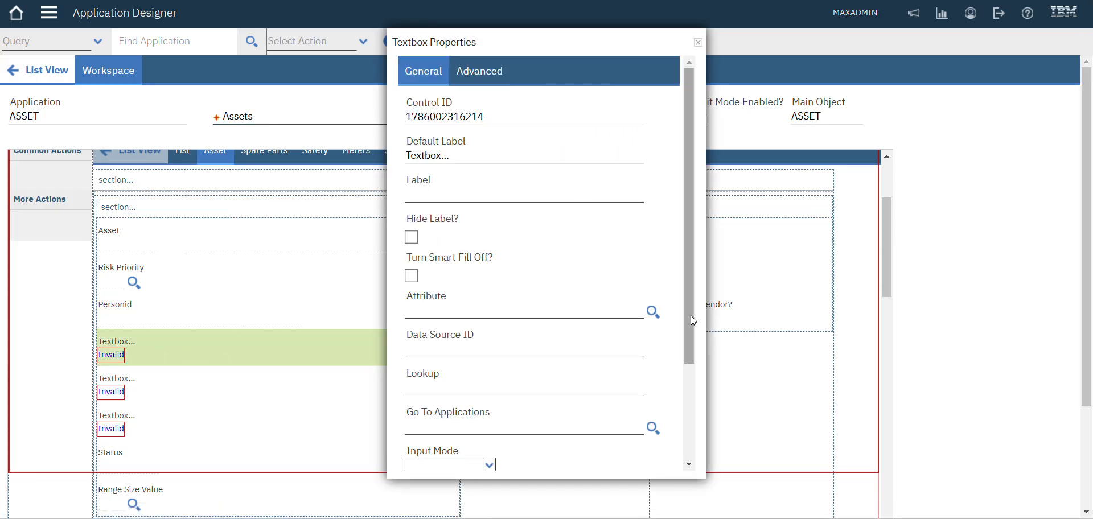
click(654, 312)
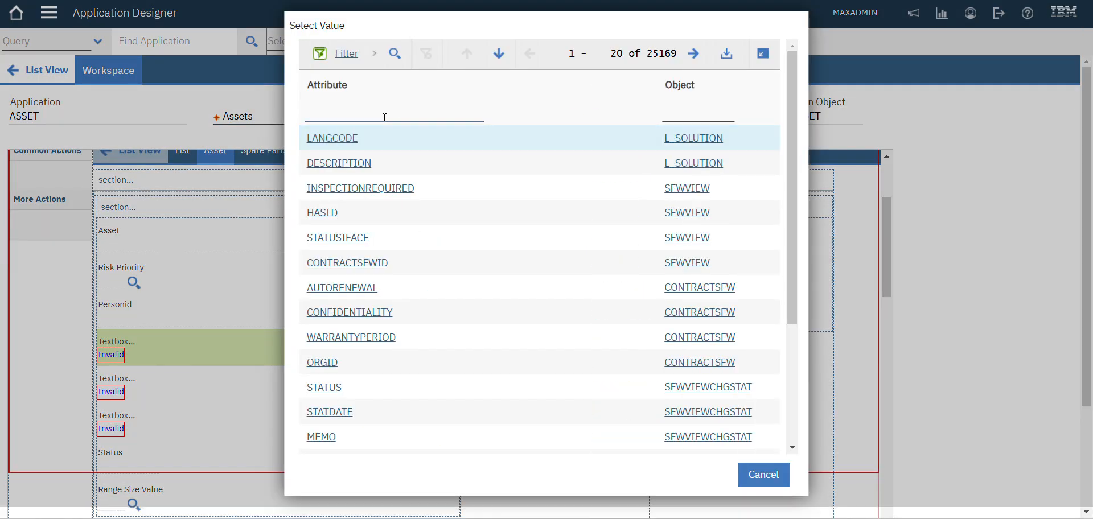
click(690, 111)
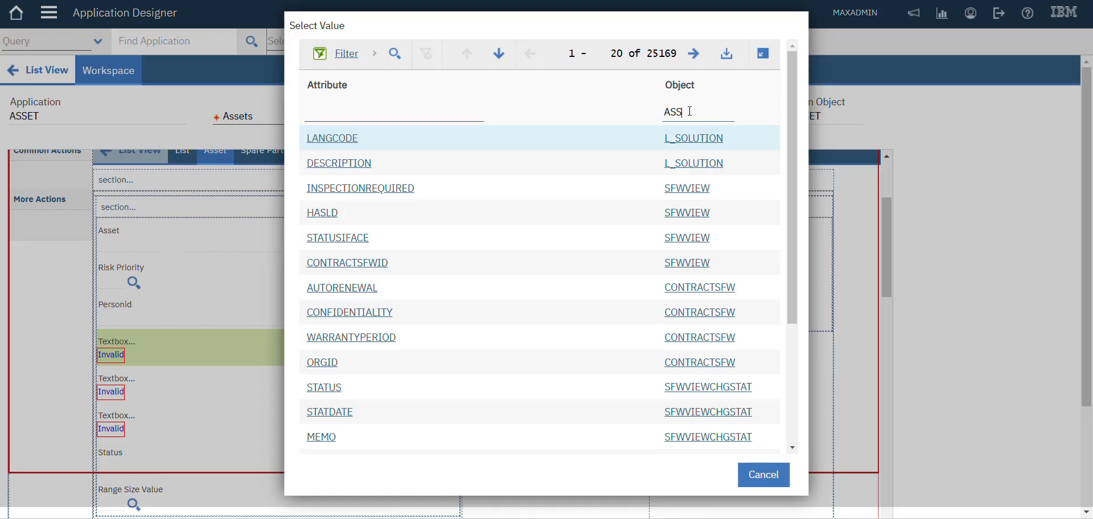
key(Return)
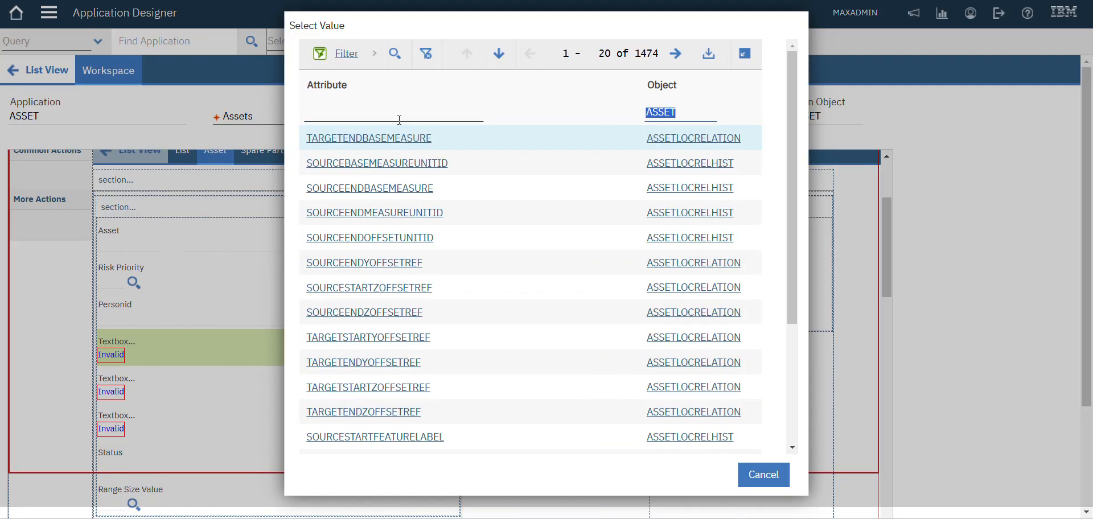
click(391, 111)
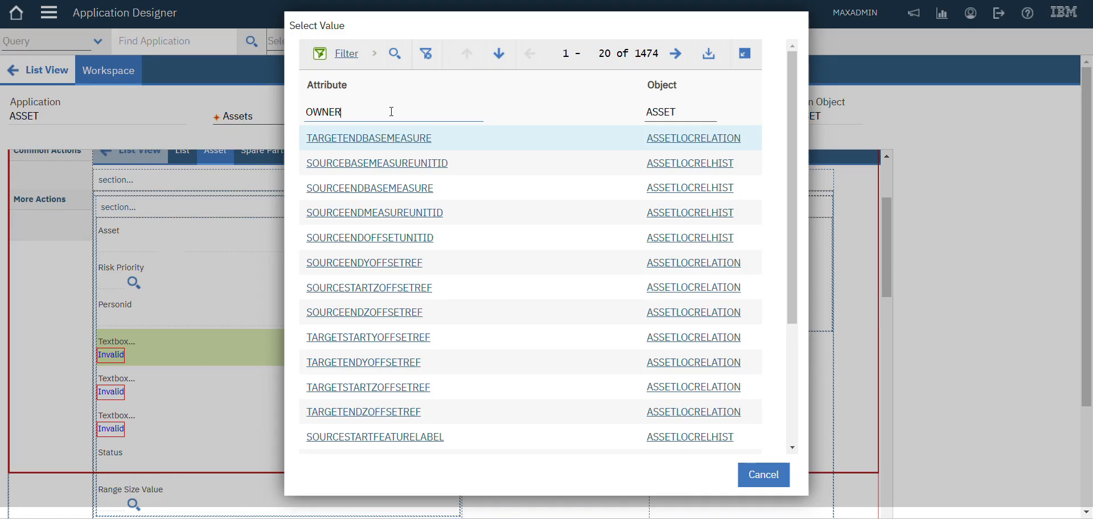
text(OWNER)
key(Return)
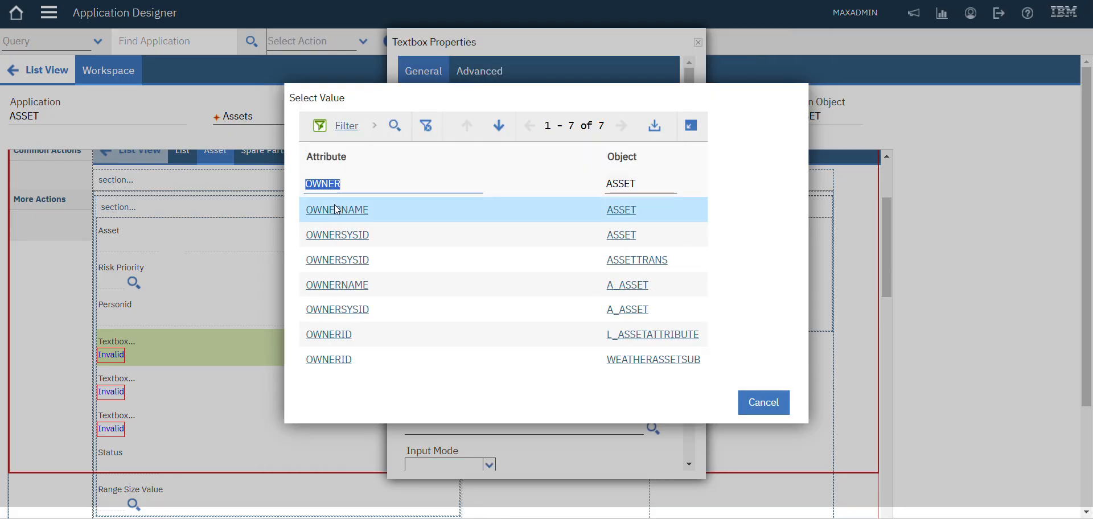
click(349, 210)
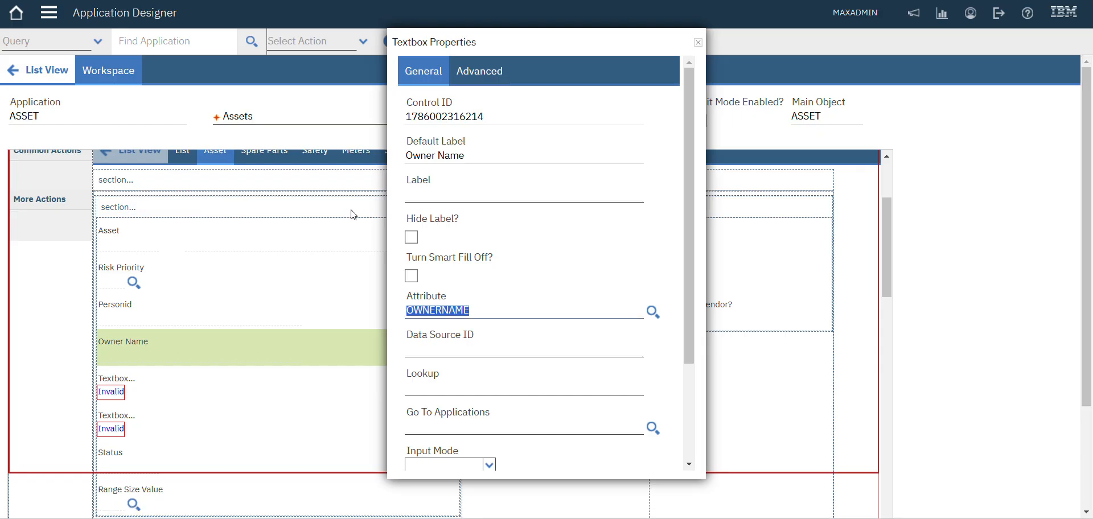
Step: Bind the third new textbox, below Owner Name, to the ADDRESS attribute of the ASSET object and close its properties
right_click(132, 383)
click(169, 401)
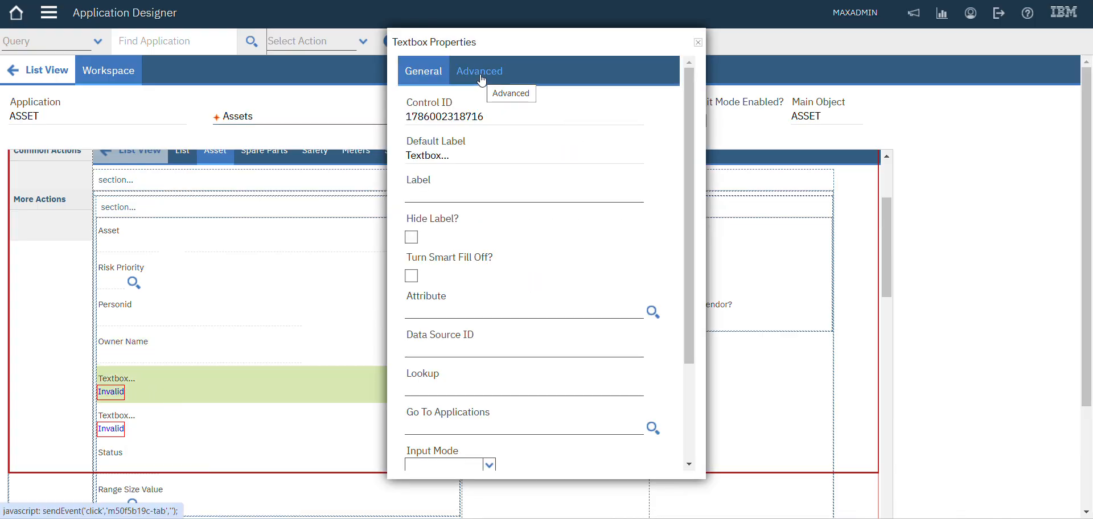
click(653, 312)
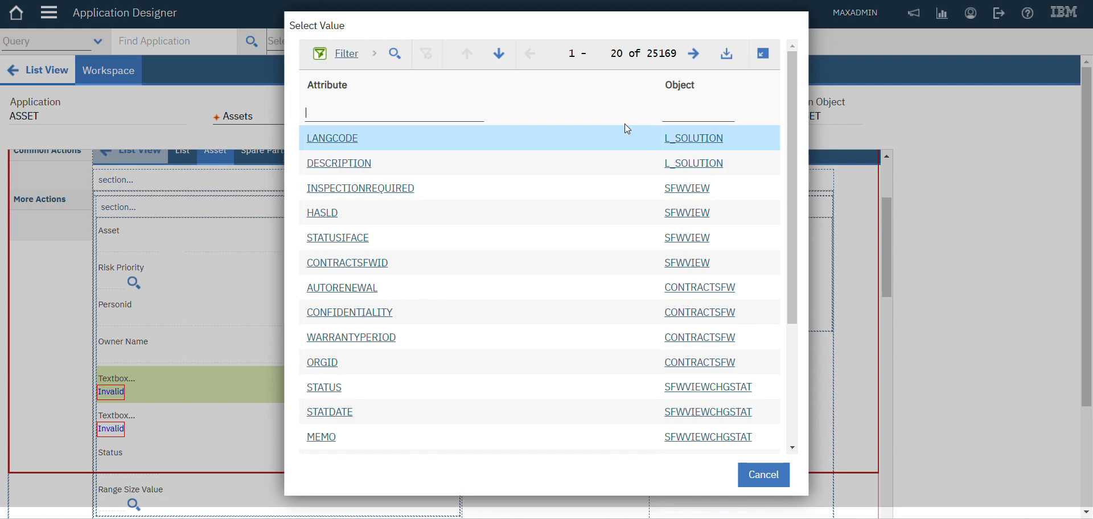
click(695, 112)
text(ASSET)
key(Return)
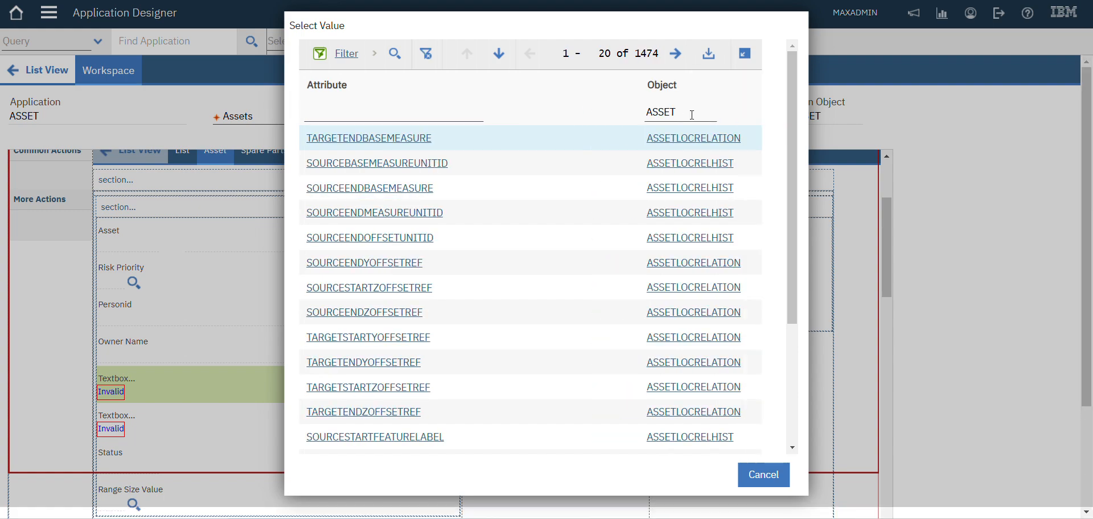
click(371, 112)
text(ADDRESS)
key(Return)
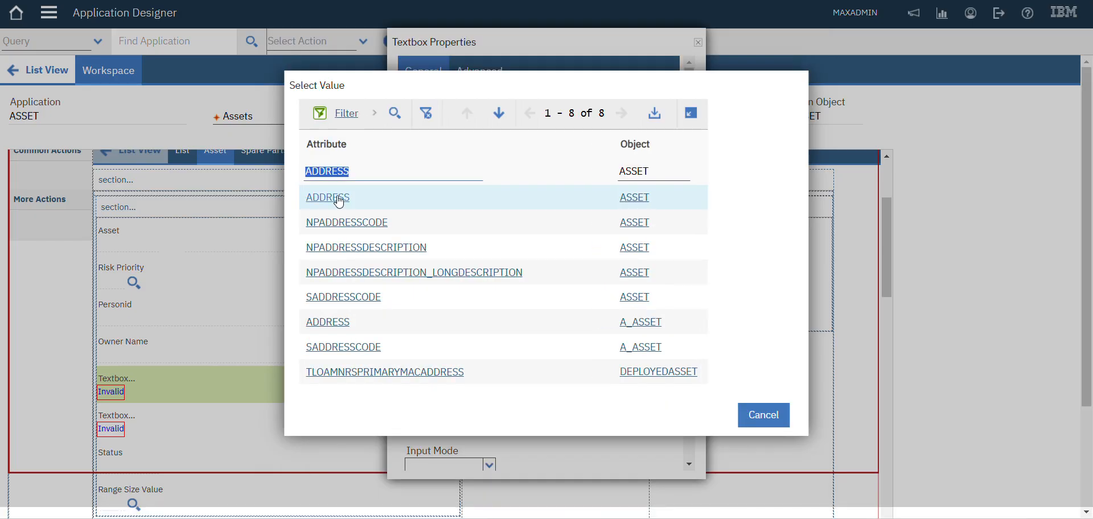
click(318, 199)
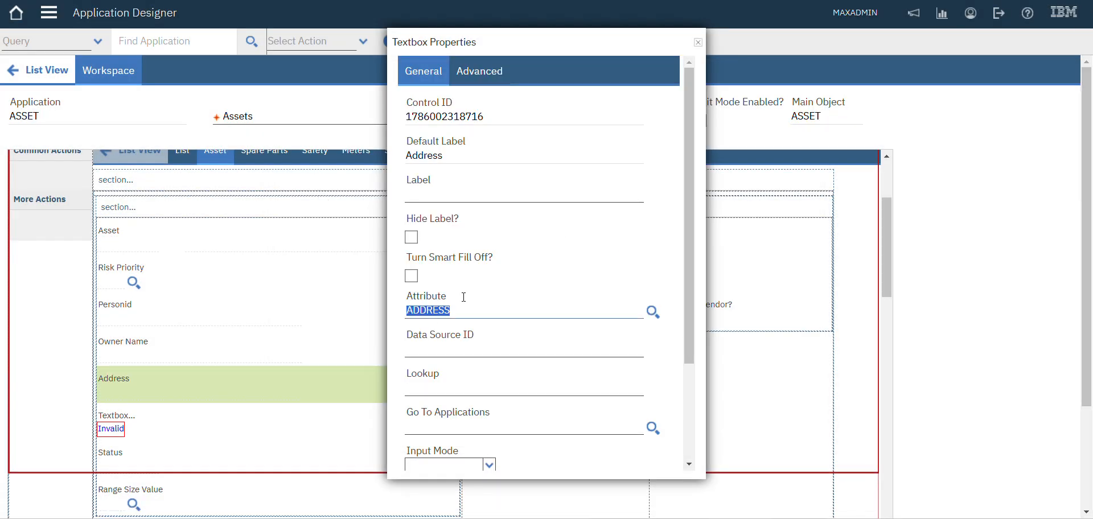
click(698, 42)
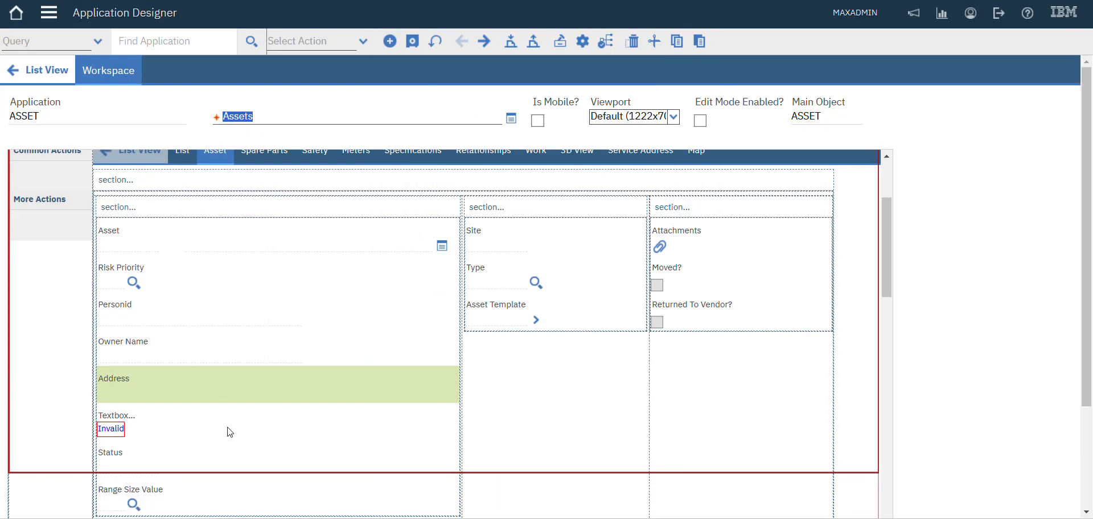
Step: Bind the last new textbox, below Address, to the CITY attribute of the ASSET object and save the application design
right_click(140, 427)
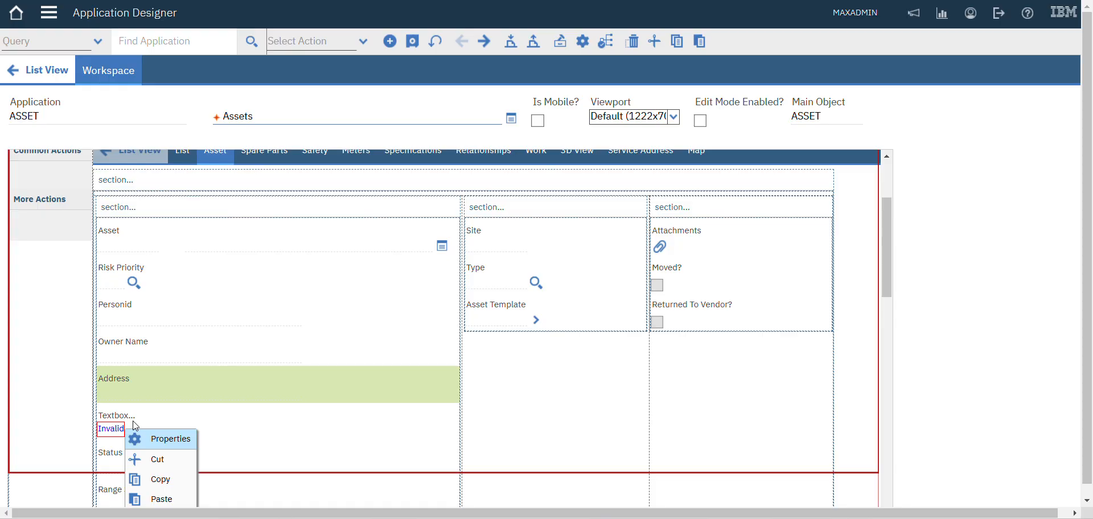
click(167, 442)
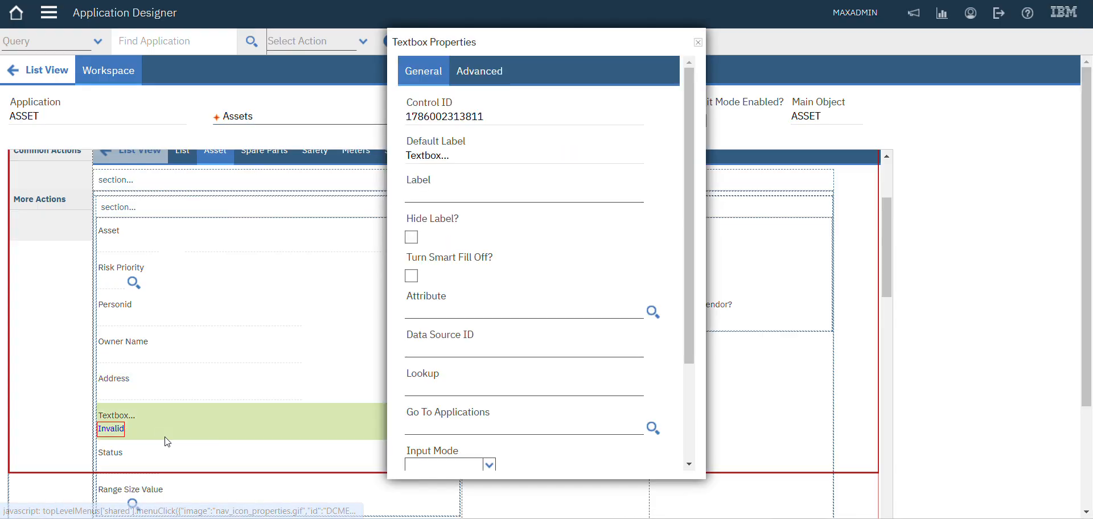
click(652, 313)
click(449, 114)
text(q)
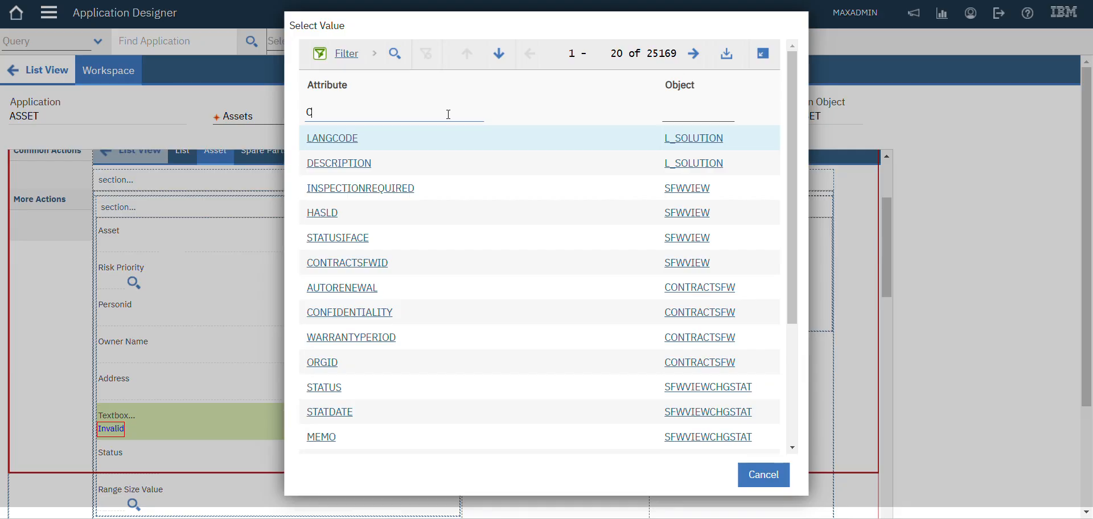
text(ITY)
key(Return)
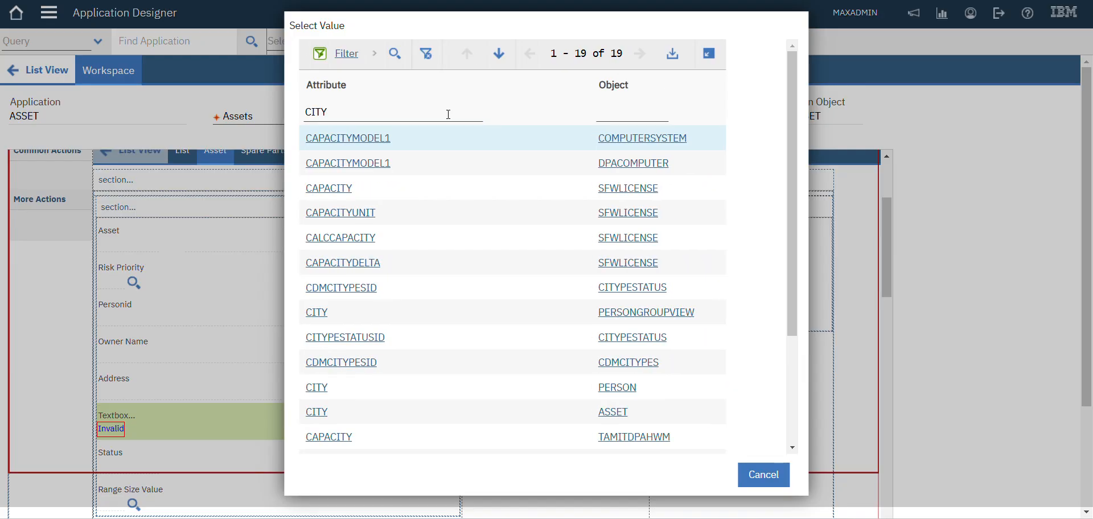
double_click(317, 112)
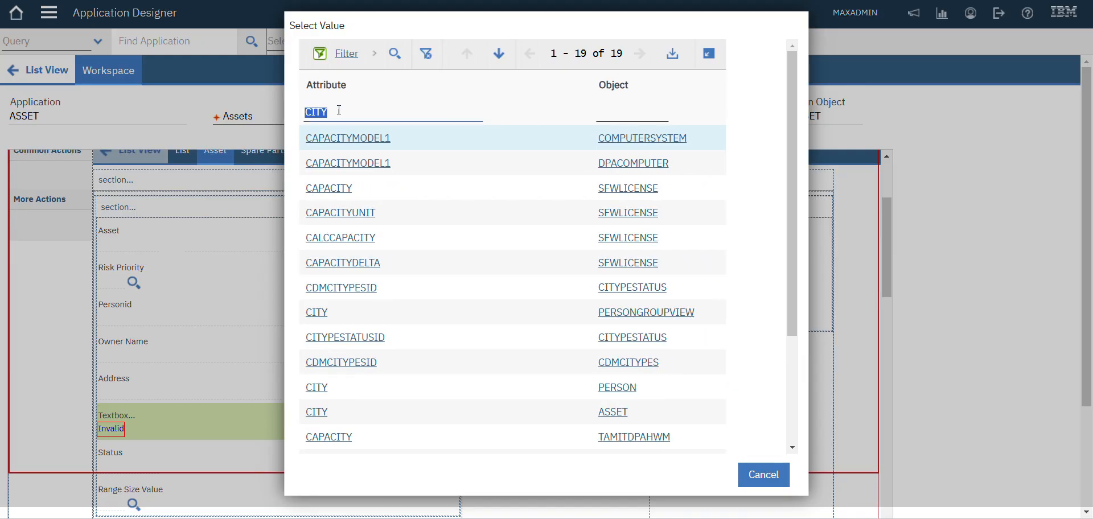
click(634, 111)
text(ASSET)
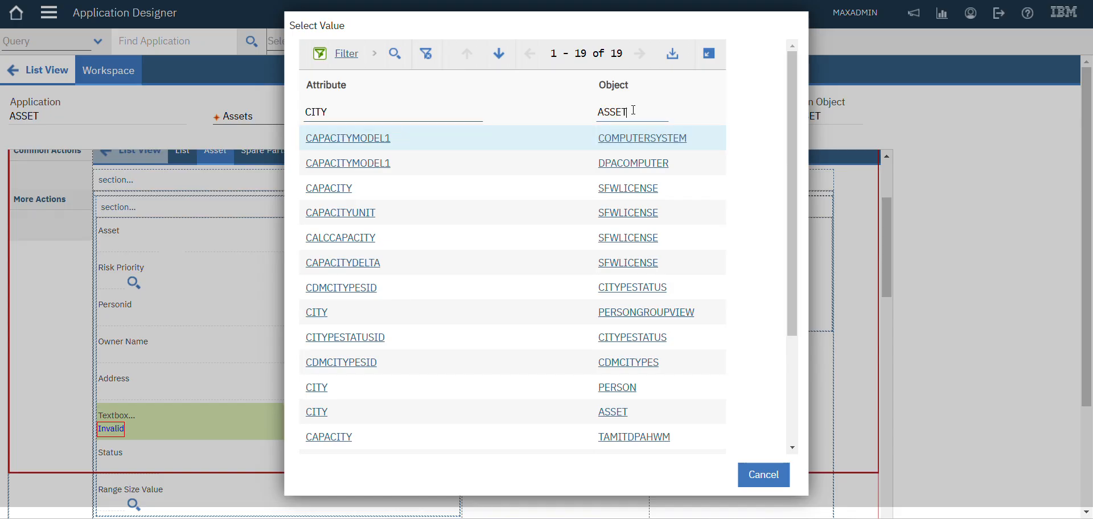
key(Return)
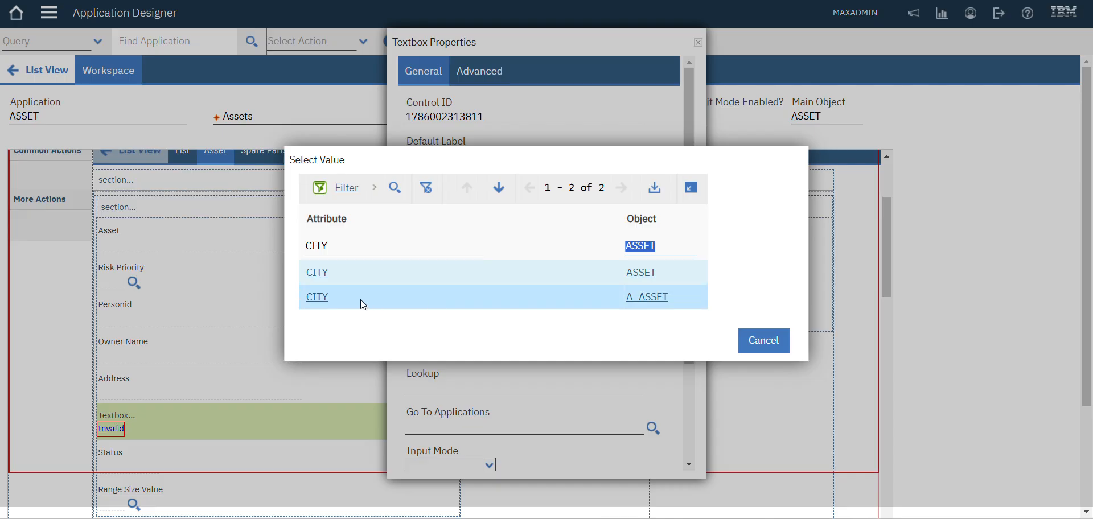
click(317, 273)
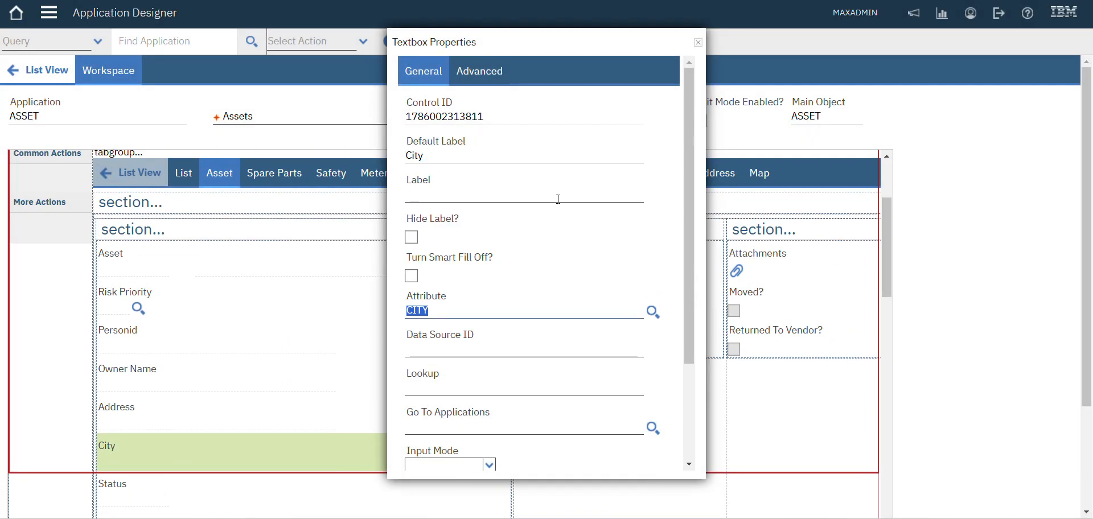
click(698, 42)
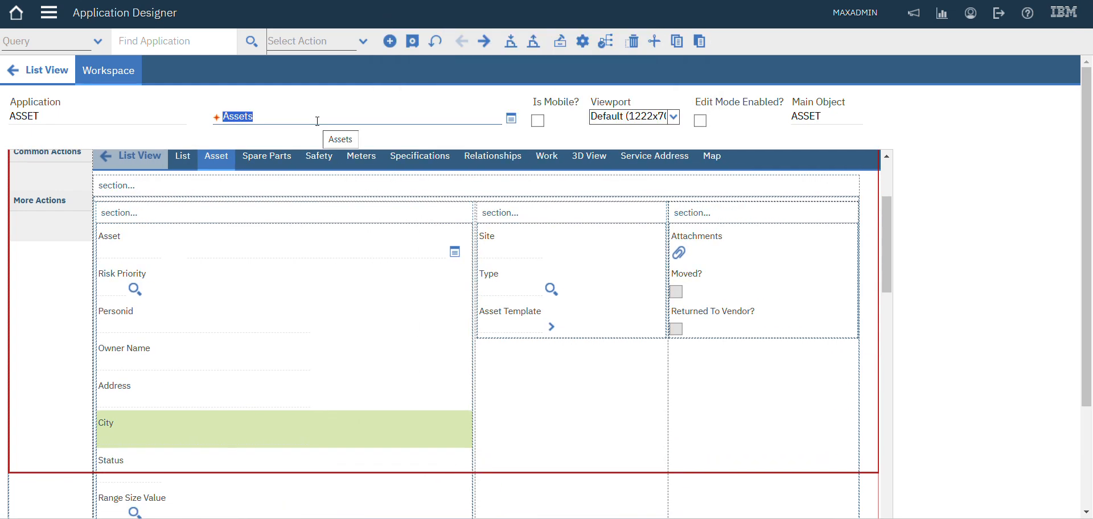
click(414, 40)
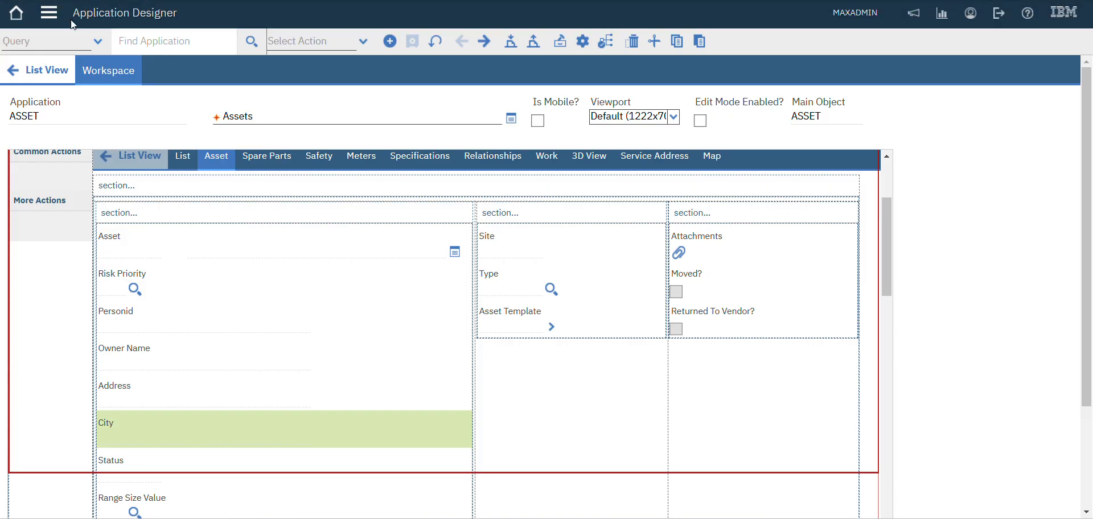
Step: Switch to the Assets application and open asset 13150, Top Breaker System, to check the added person fields
click(18, 14)
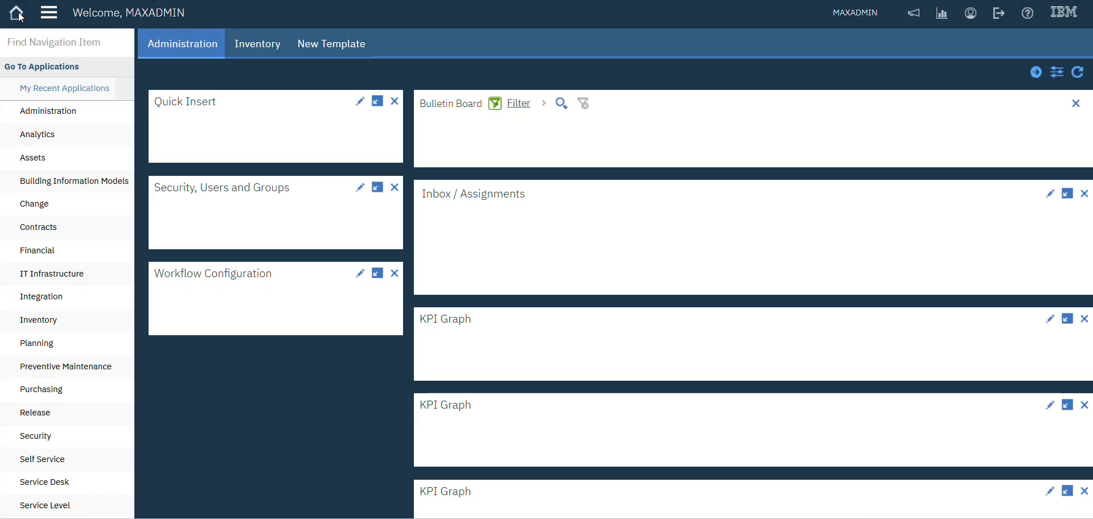
mouse_move(76, 91)
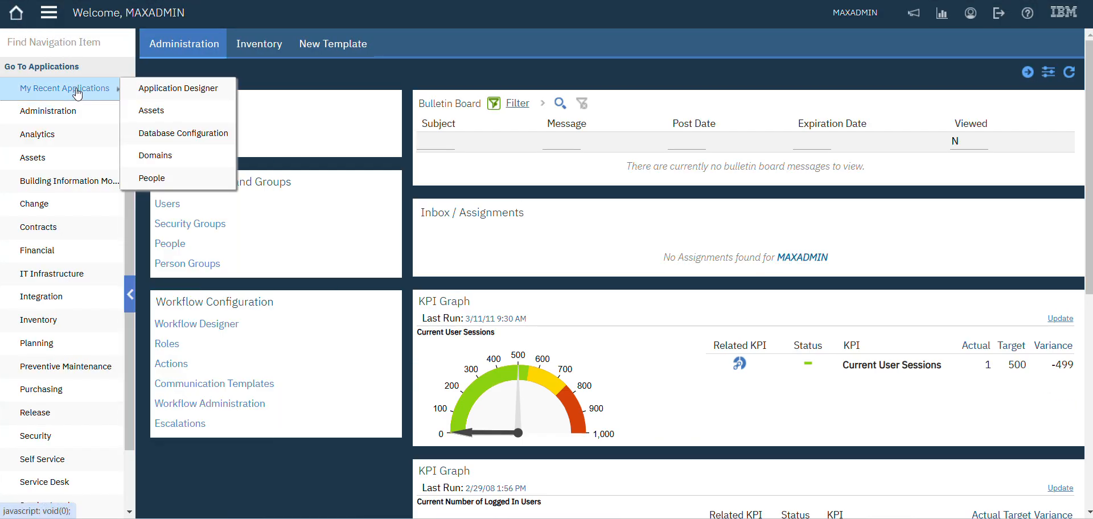
click(154, 110)
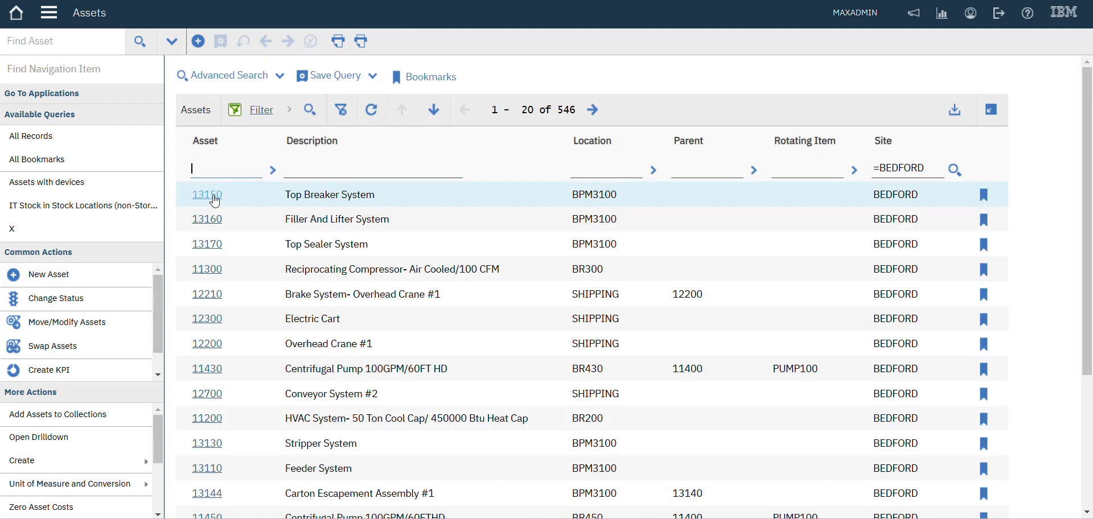
click(214, 193)
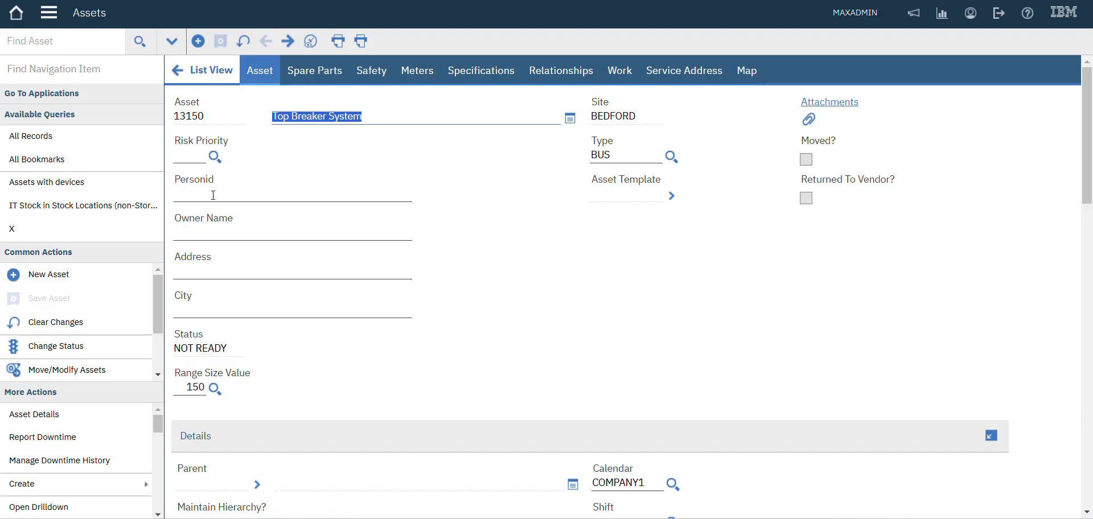
Step: Copy the person ID from the open People record into asset 13150's Personid field, then leave and reopen the main asset details to trigger the crossover
click(213, 195)
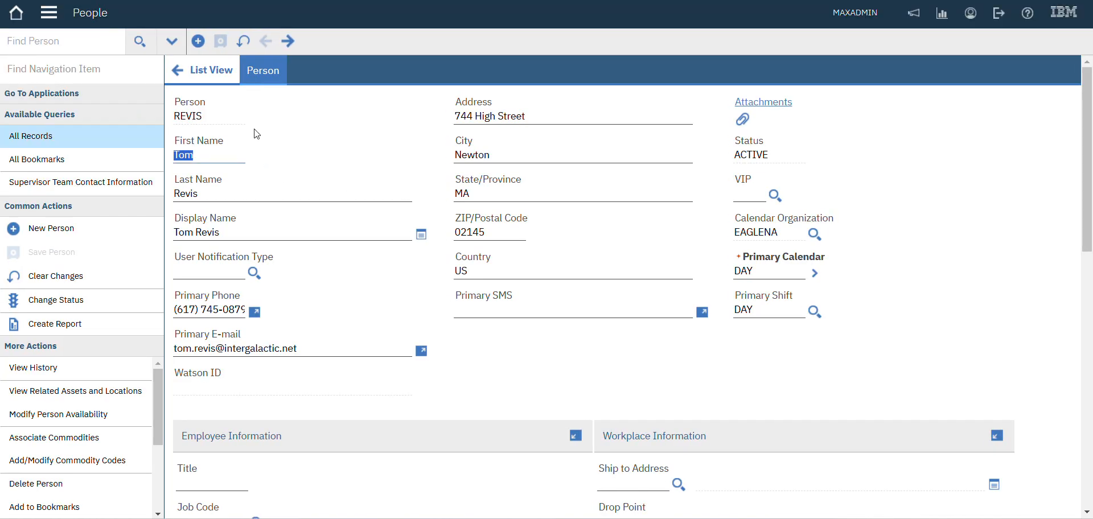
double_click(197, 118)
key(ctrl+c)
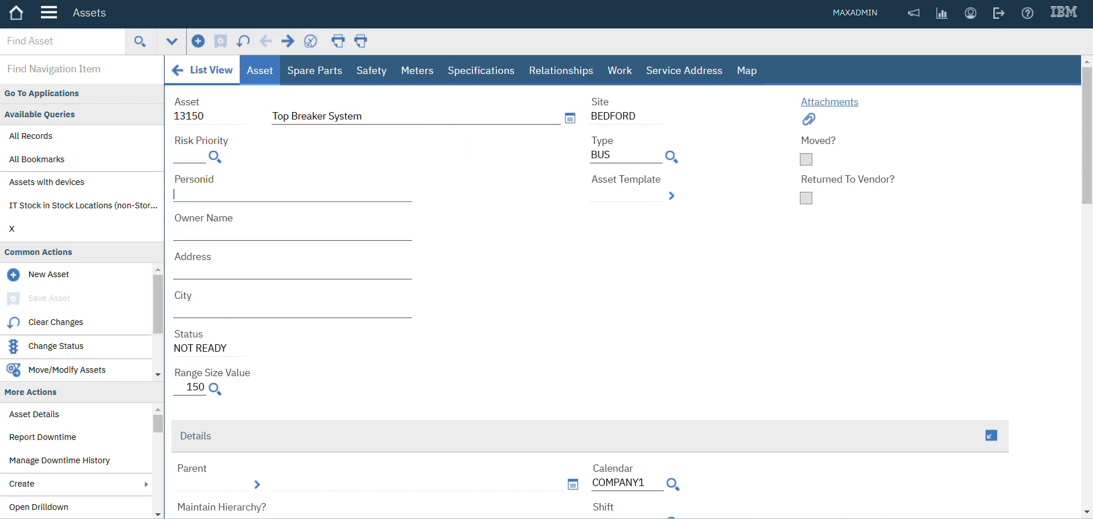
click(199, 196)
key(ctrl+v)
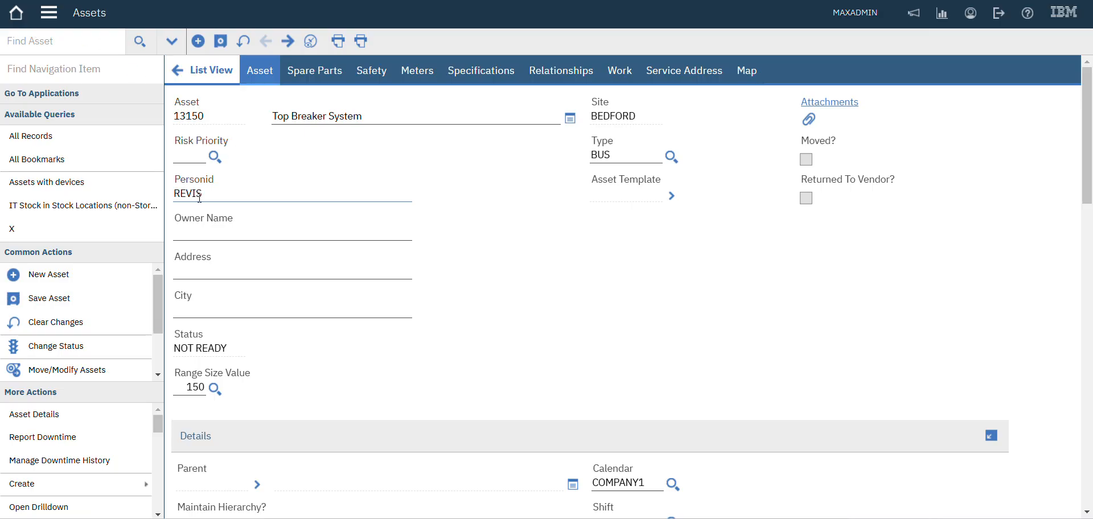
click(313, 70)
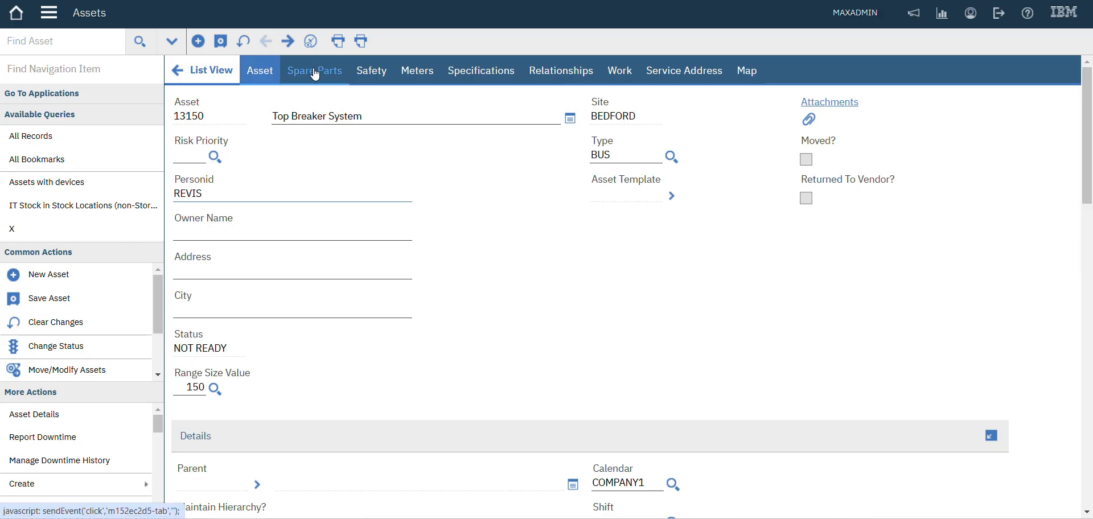
click(260, 70)
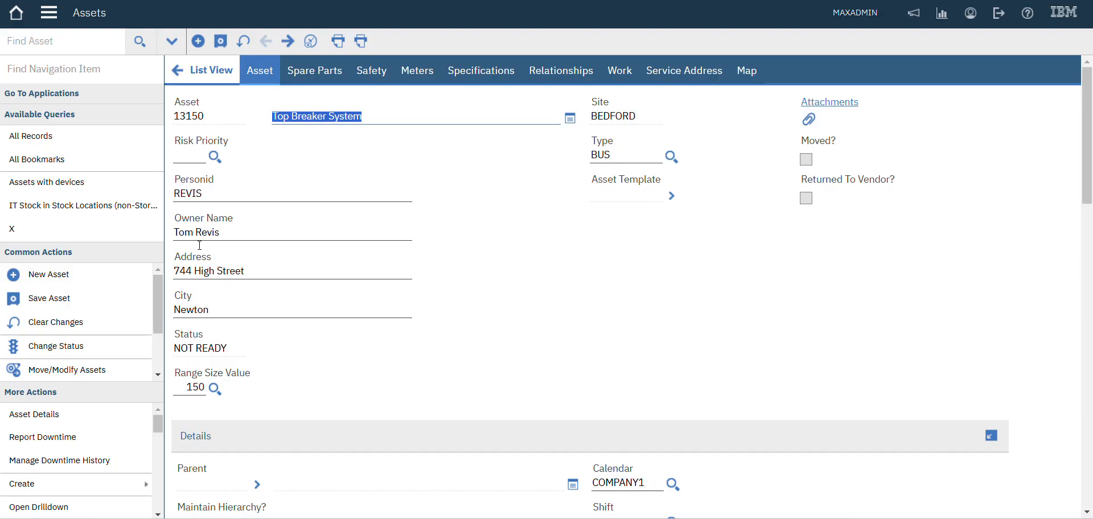
Step: Compare the Owner Name, Address and City on asset 13150 with the display name, address and city in the People record
click(248, 183)
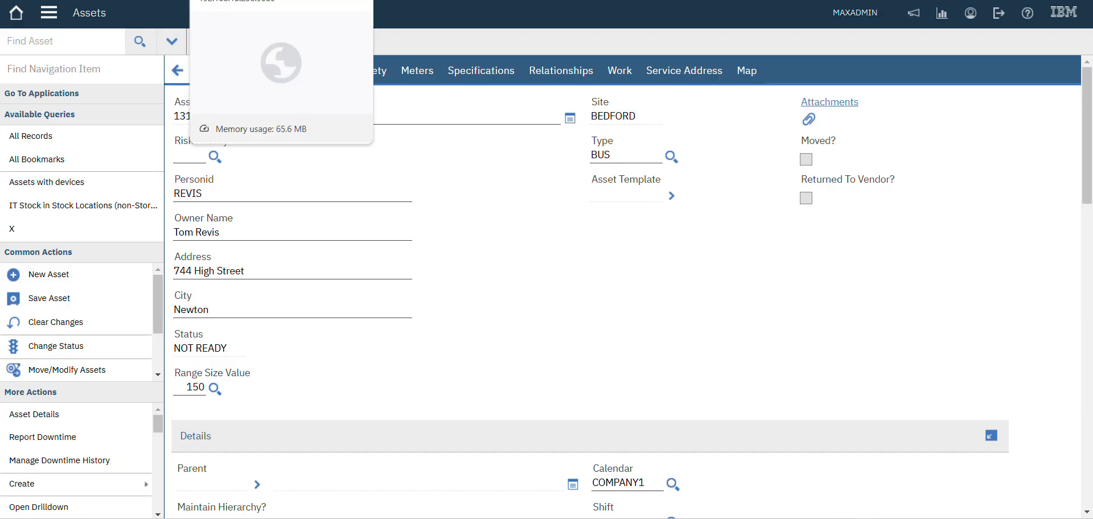
click(240, 0)
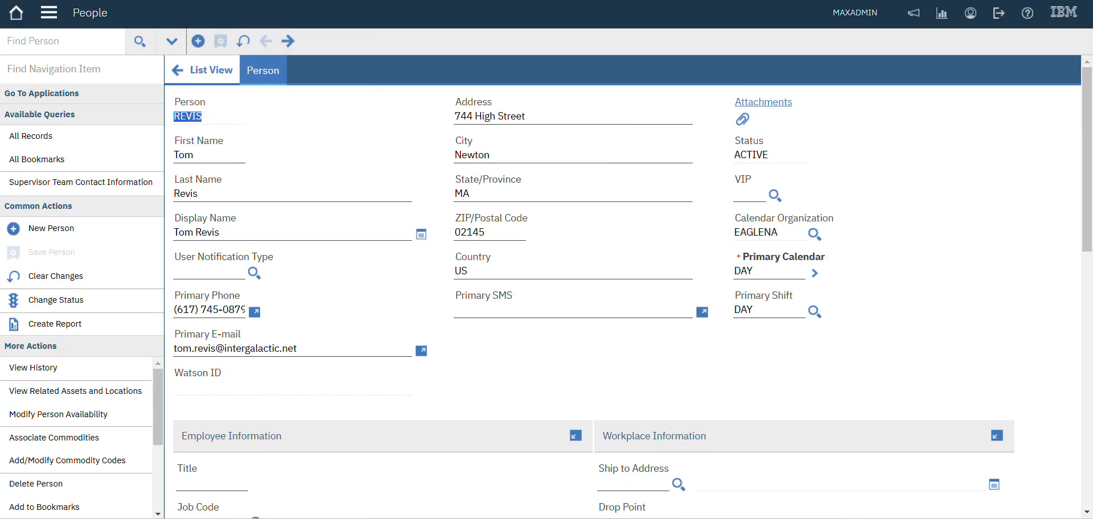
click(103, 0)
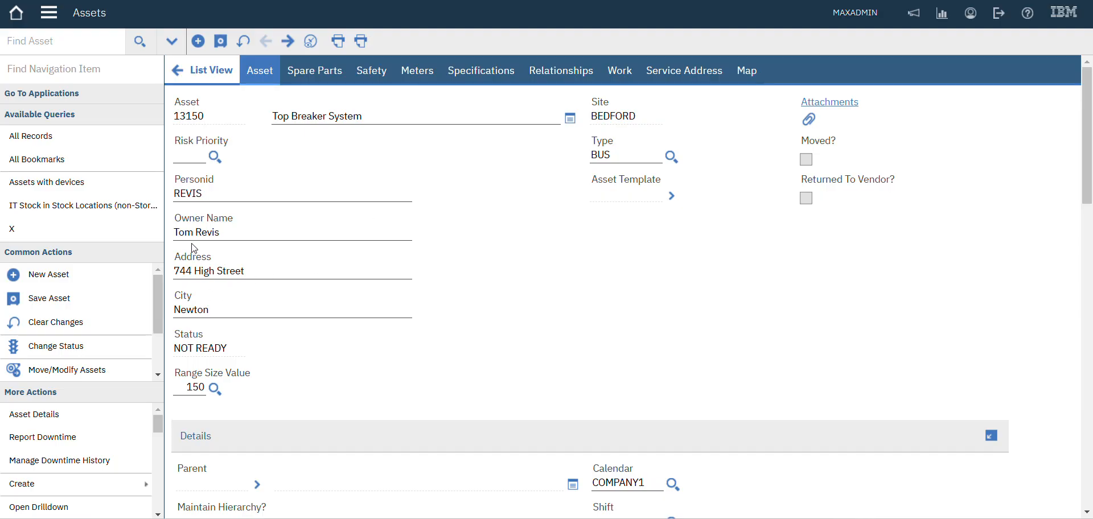
click(239, 0)
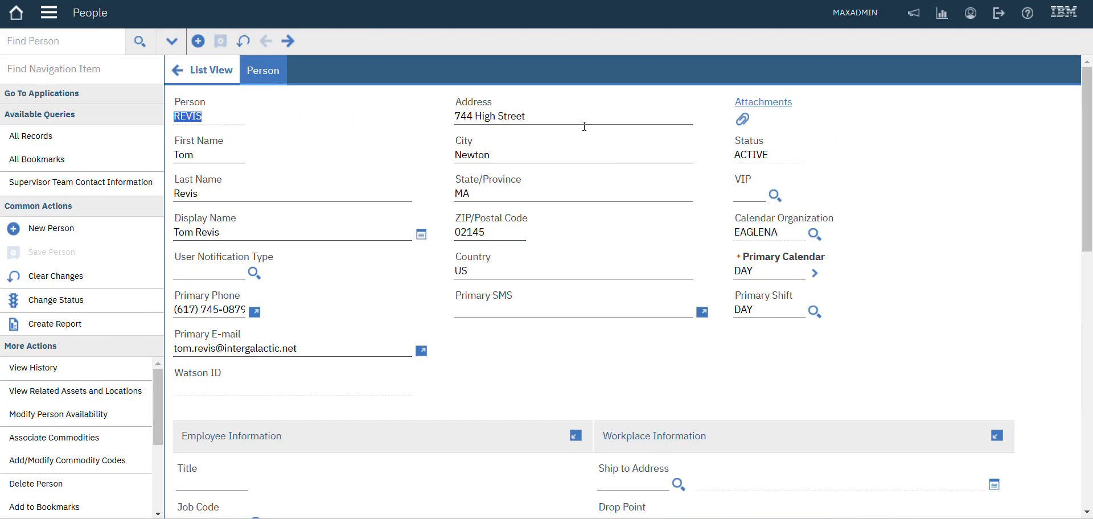
click(102, 0)
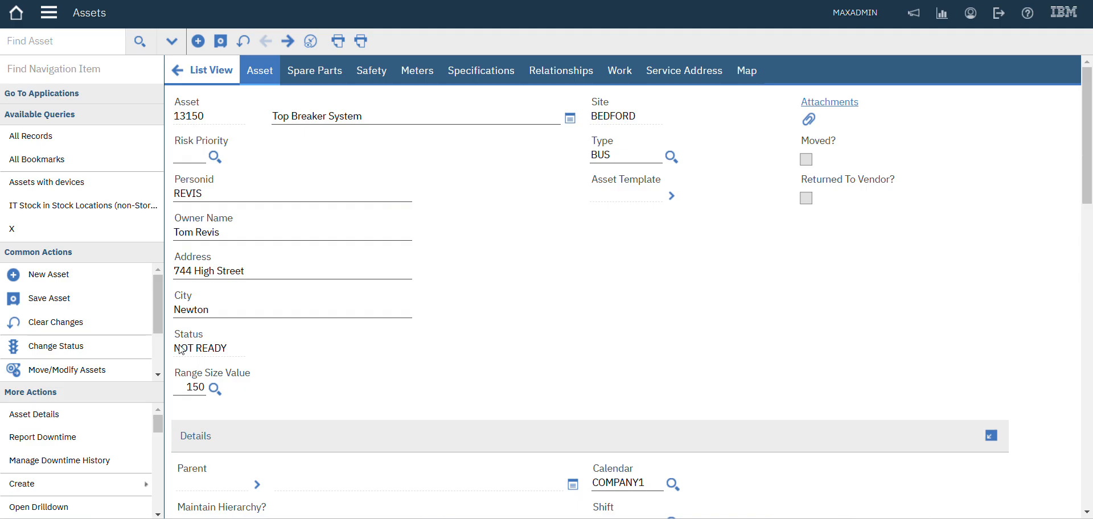
click(239, 0)
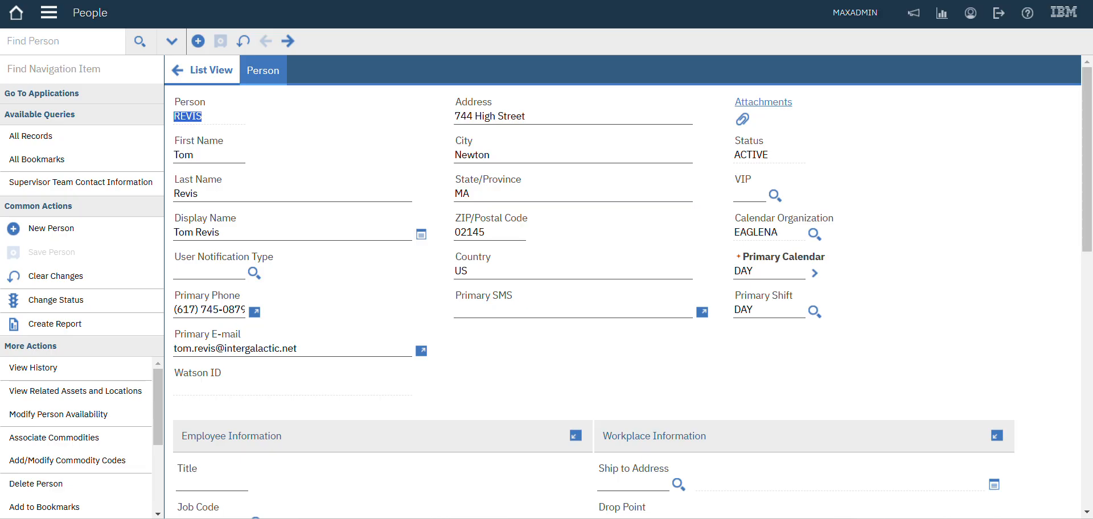
click(114, 0)
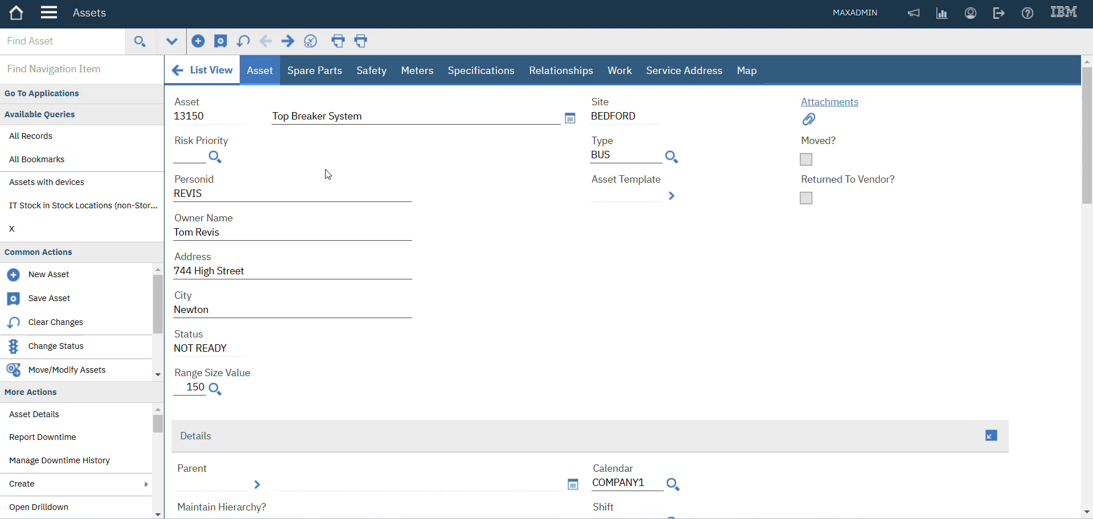
Step: Review the Personid, Owner Name and Address fields on asset 13150 and save the asset record
double_click(247, 191)
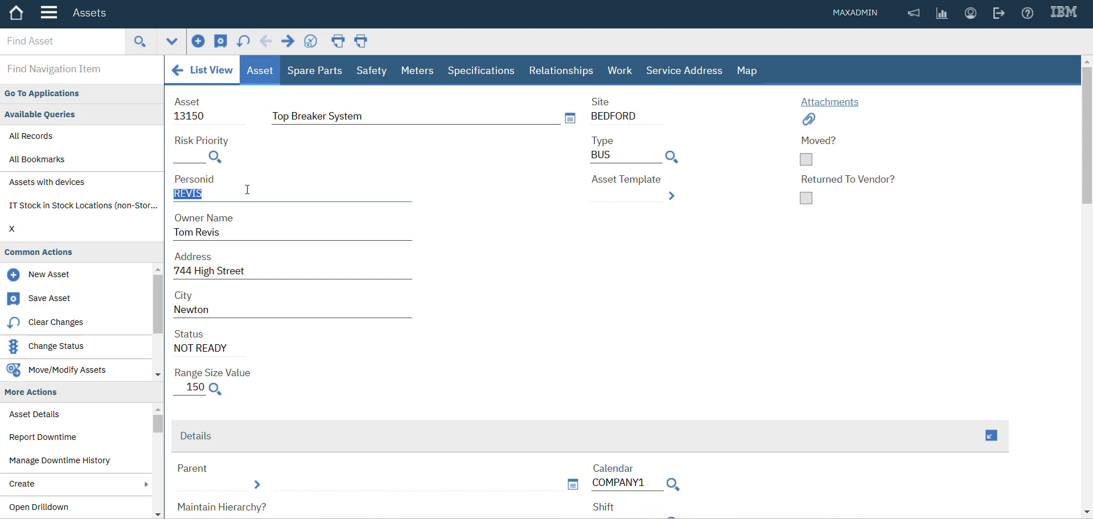
triple_click(240, 234)
triple_click(257, 279)
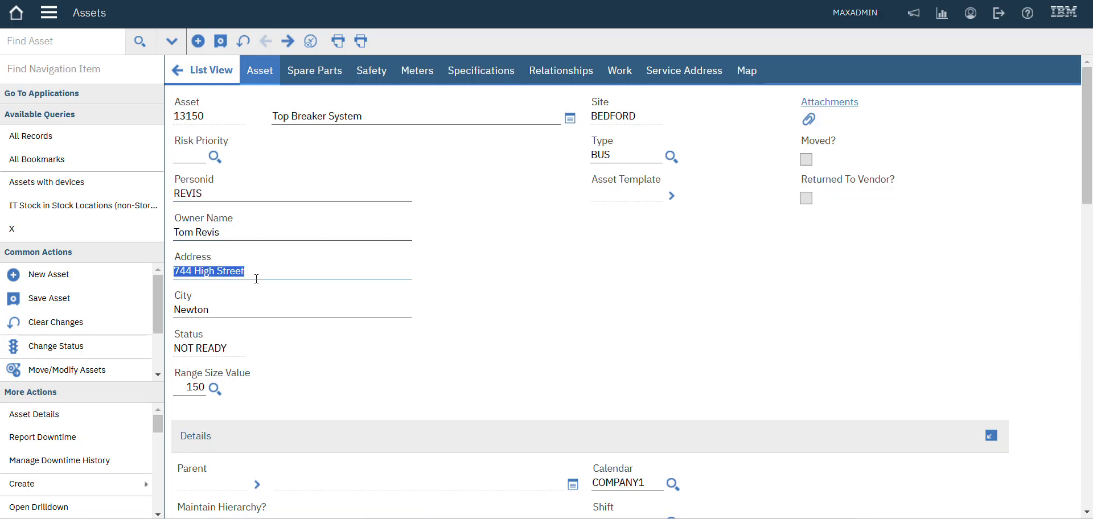
triple_click(242, 225)
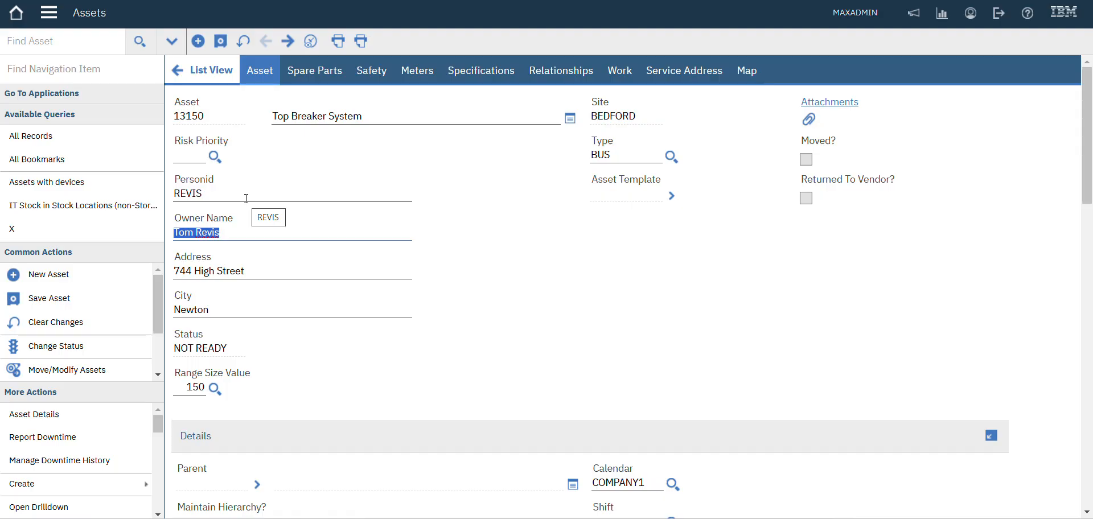
click(280, 190)
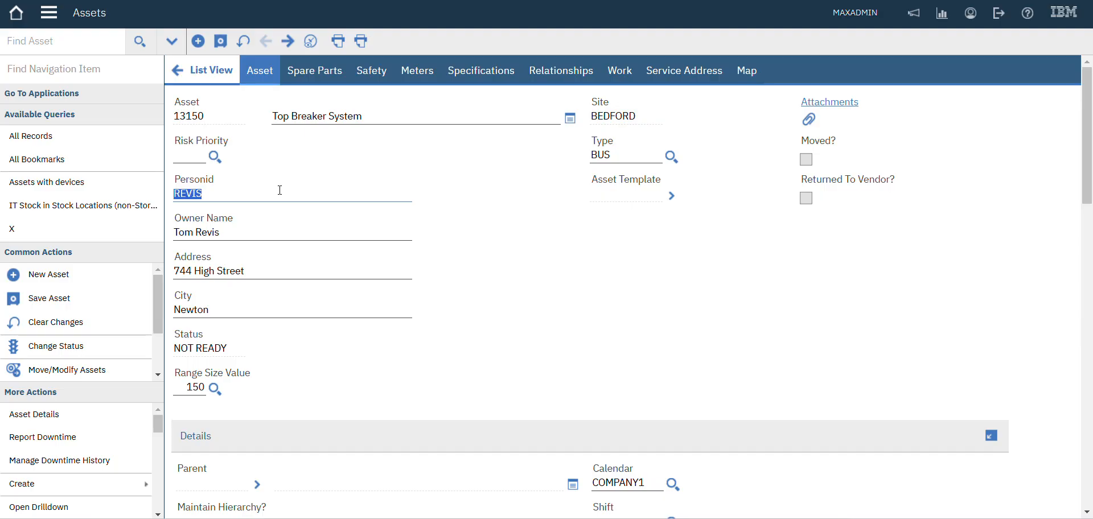
click(314, 167)
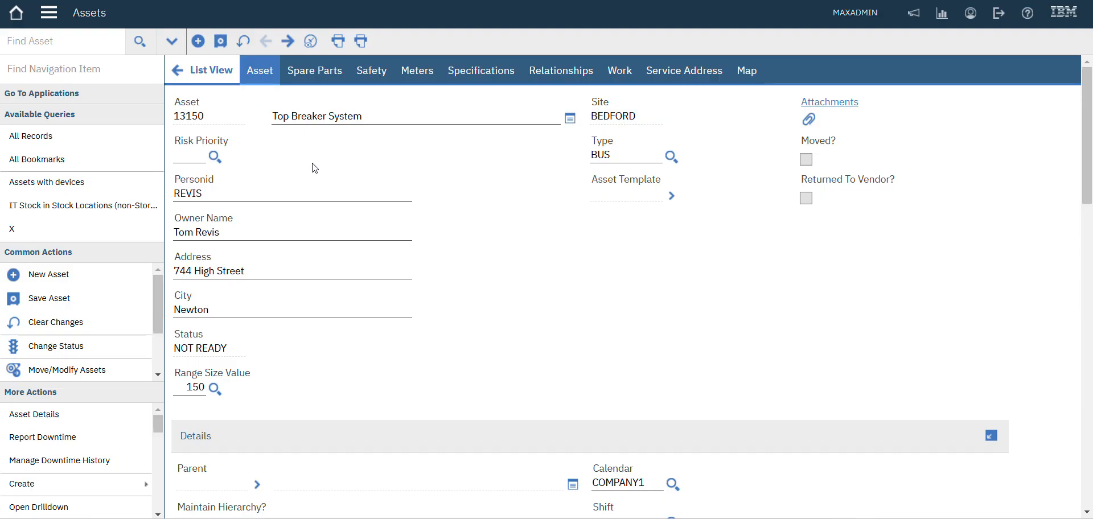
click(220, 43)
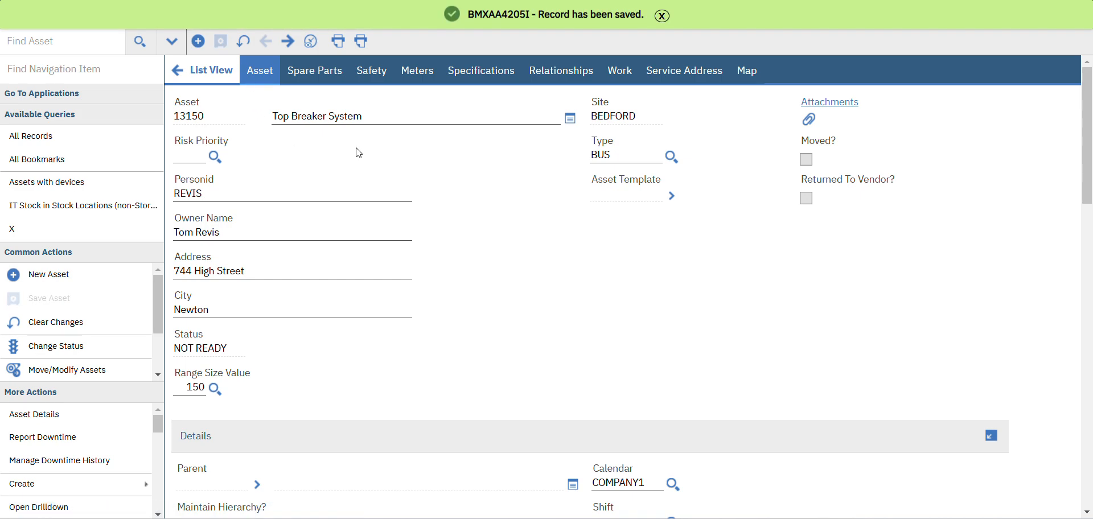